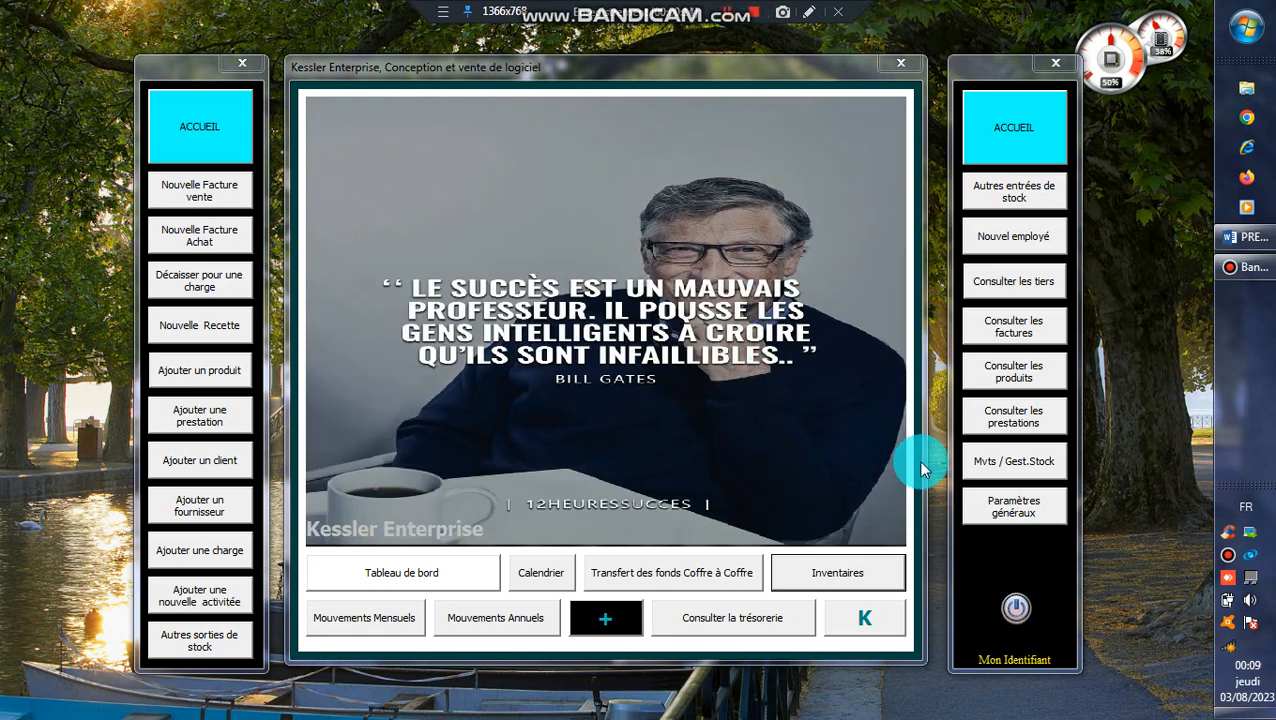
Check the list of existing safes in the general settings, then close the settings.
left_click(1030, 517)
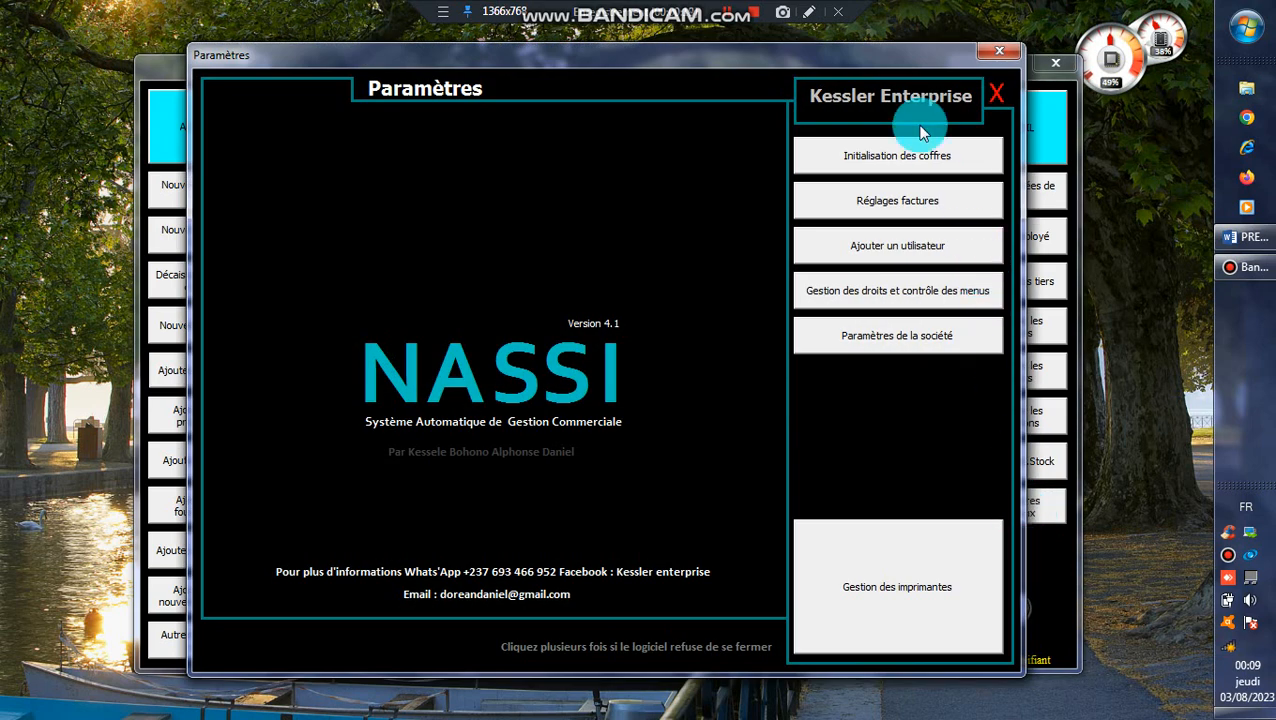
left_click(910, 157)
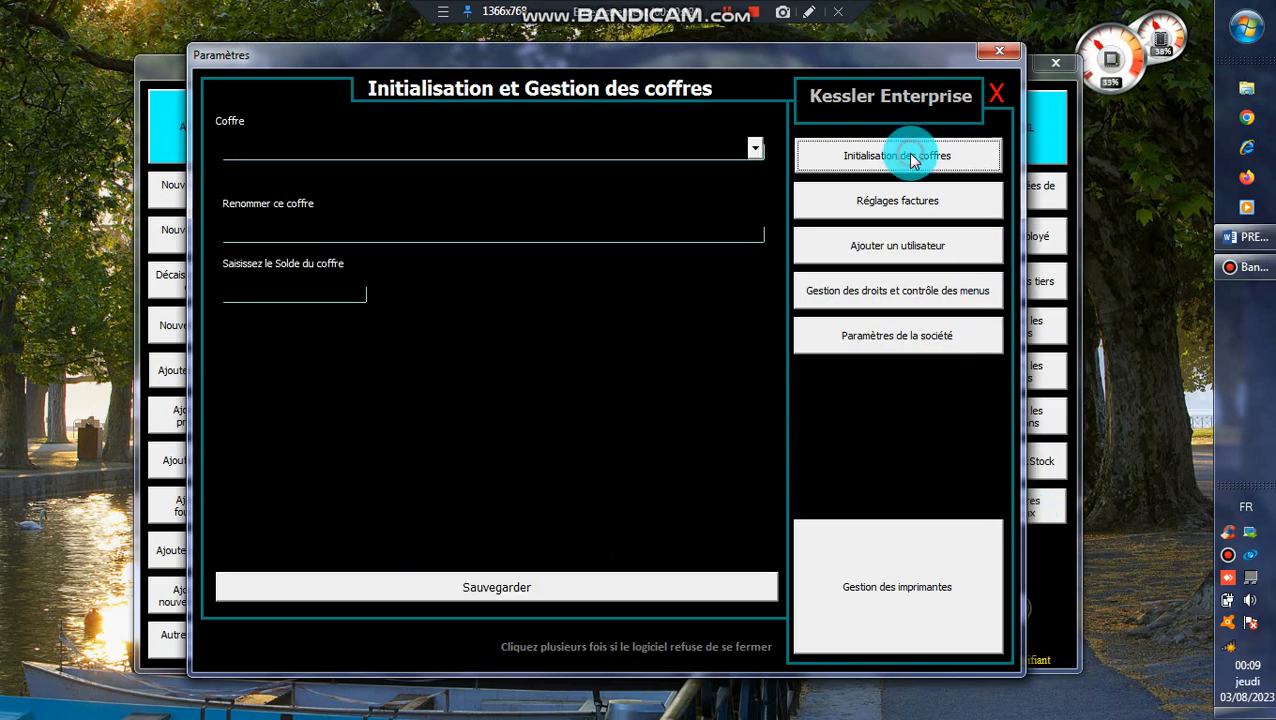
left_click(755, 147)
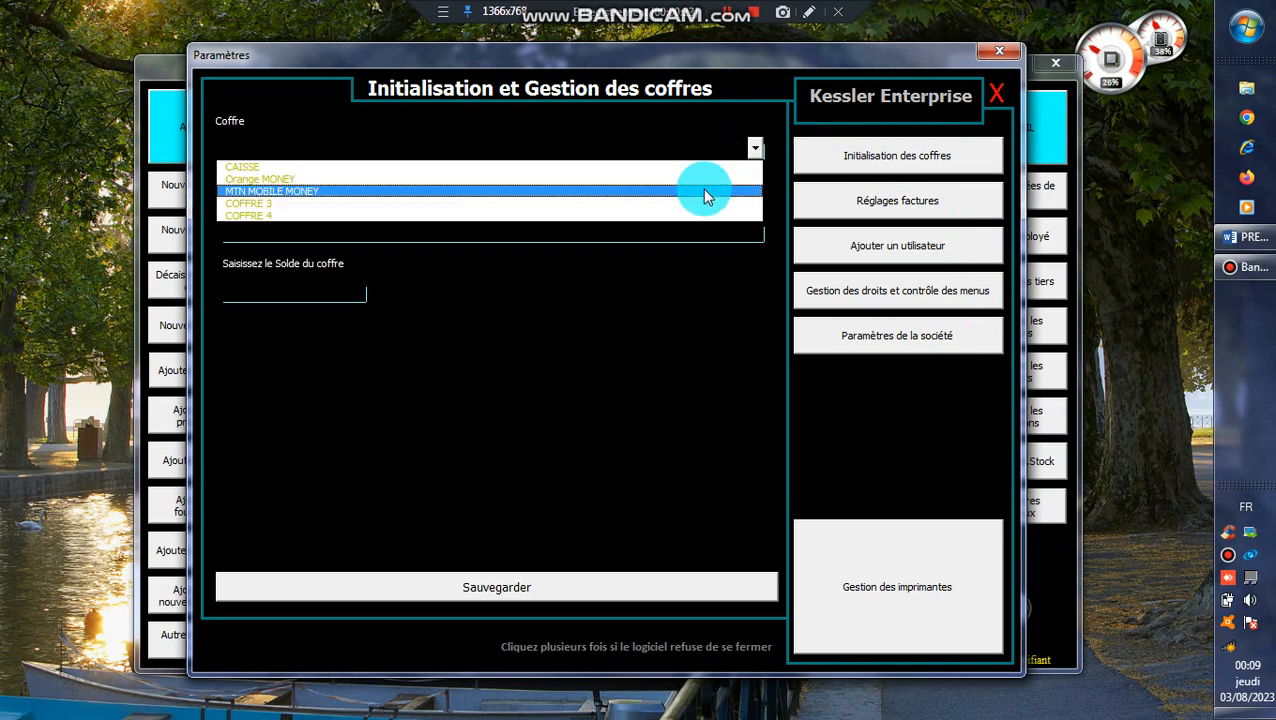
left_click(709, 155)
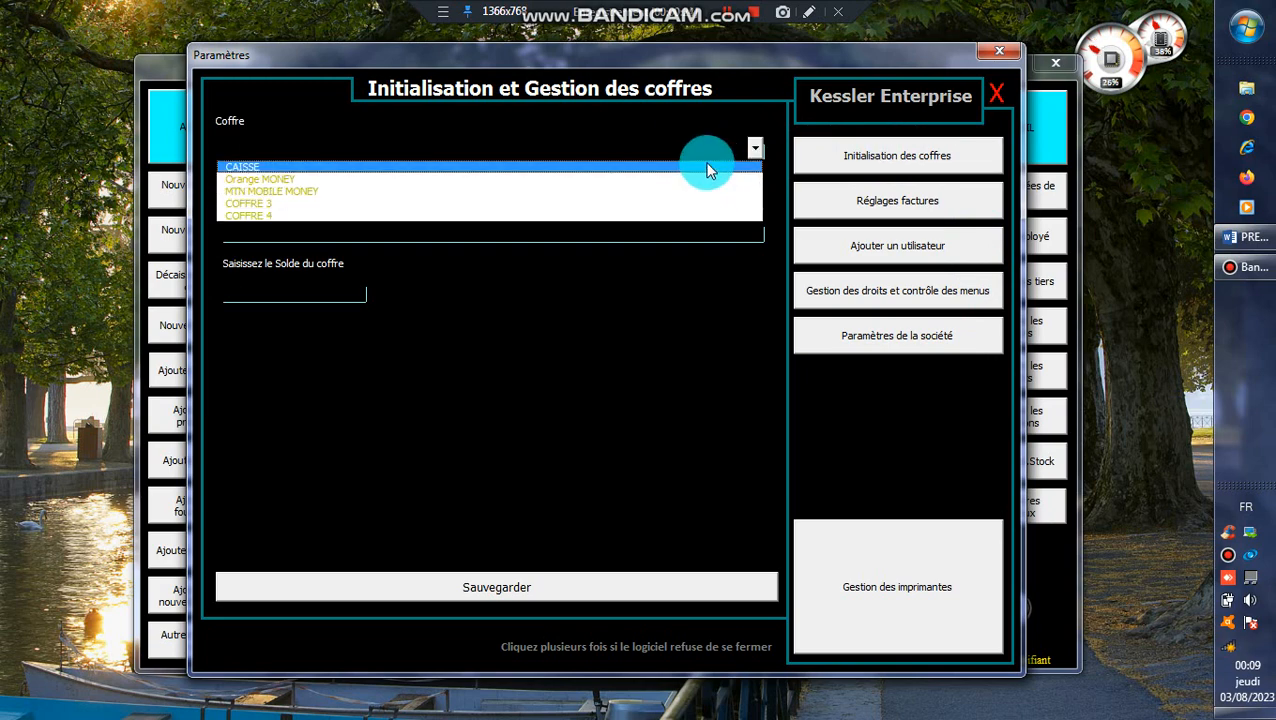
left_click(1000, 59)
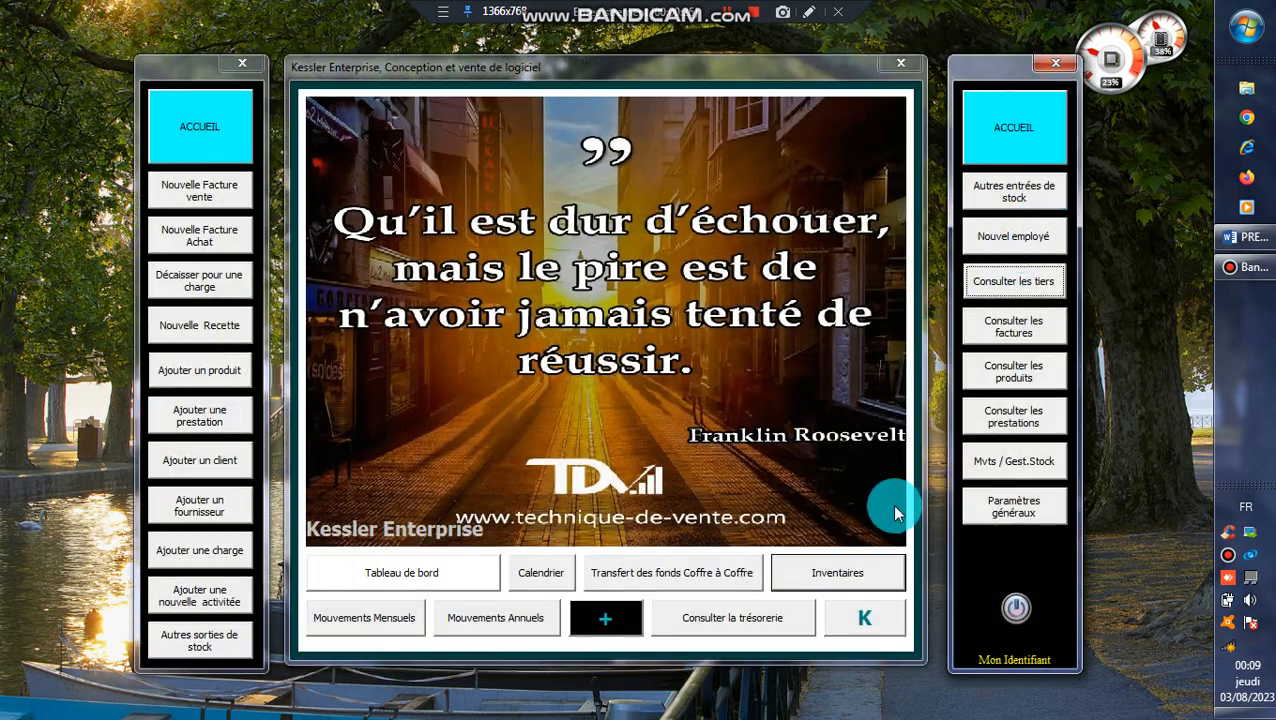
Review the CAISSE, Orange MONEY and MTN MOBILE MONEY opening balances in safes tracking.
left_click(747, 619)
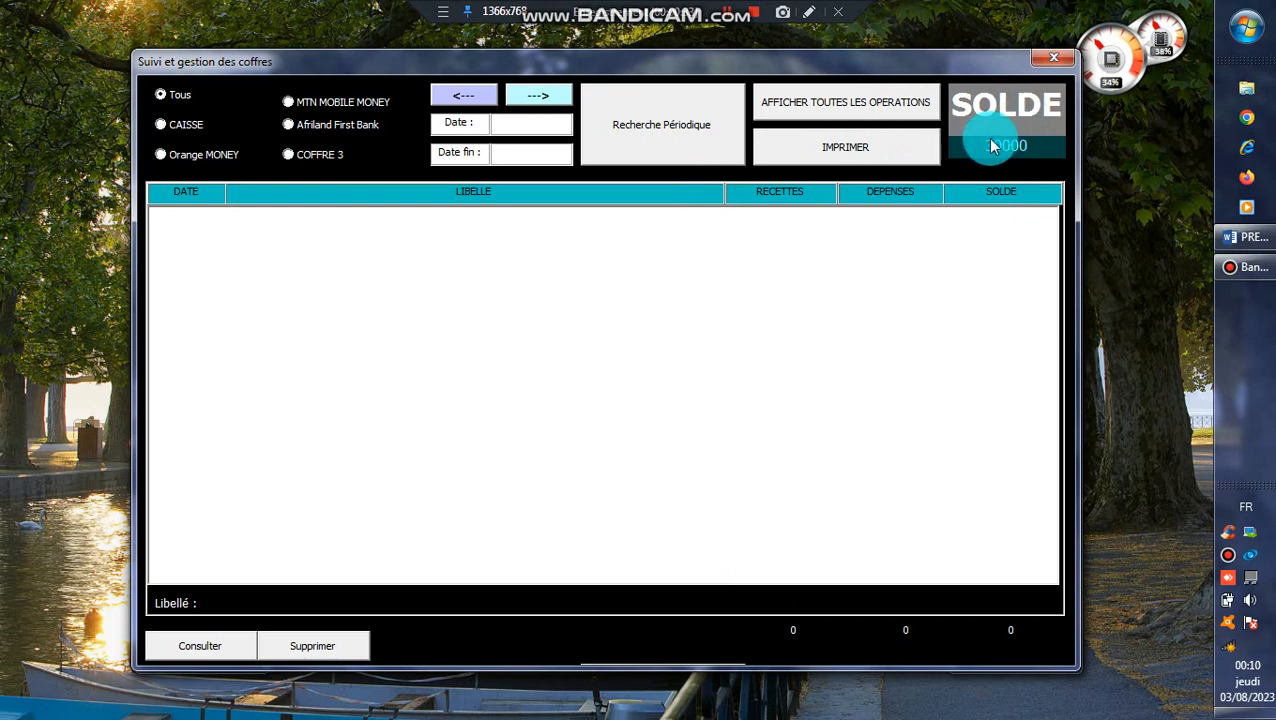
left_click(889, 102)
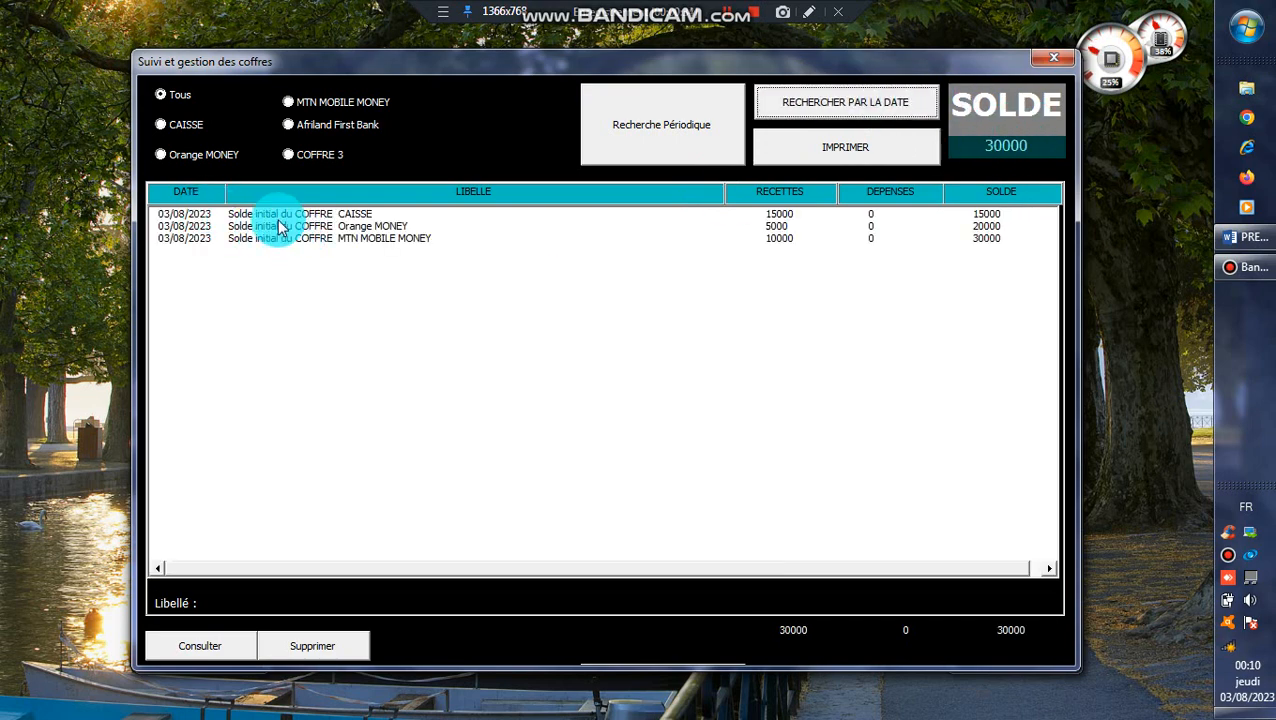
left_click(310, 214)
left_click(356, 226)
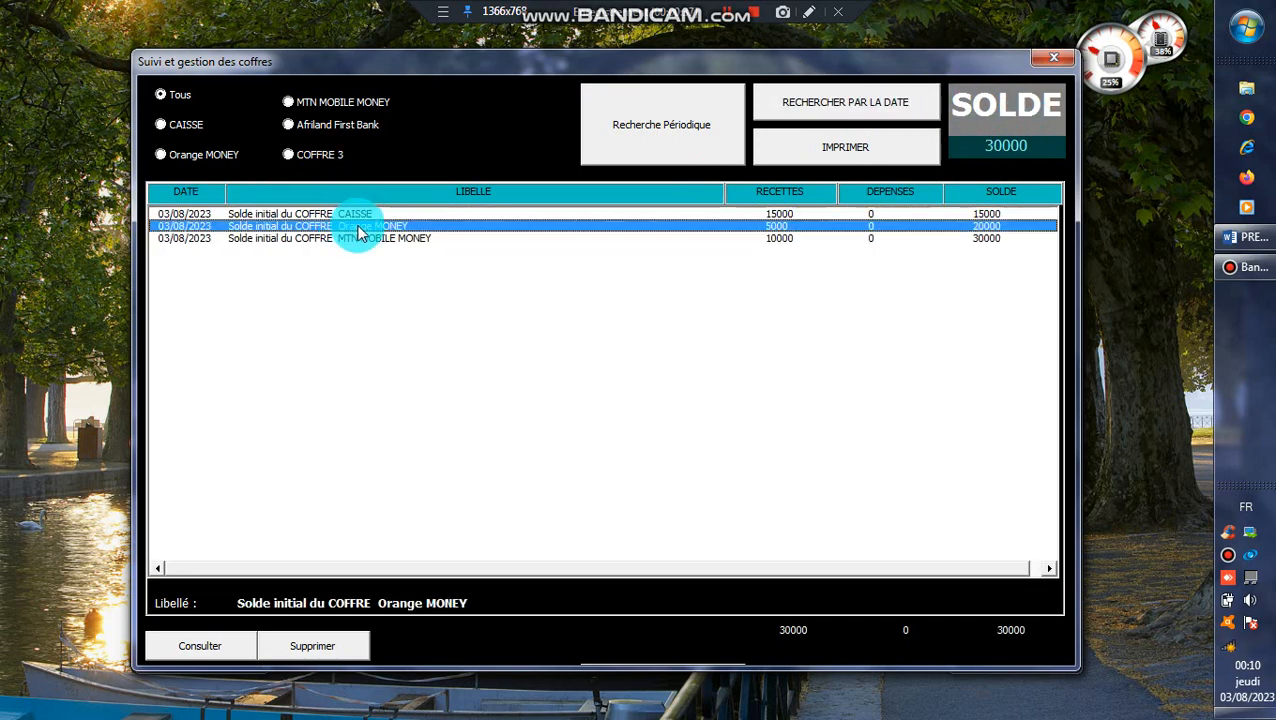
left_click(384, 238)
left_click(390, 215)
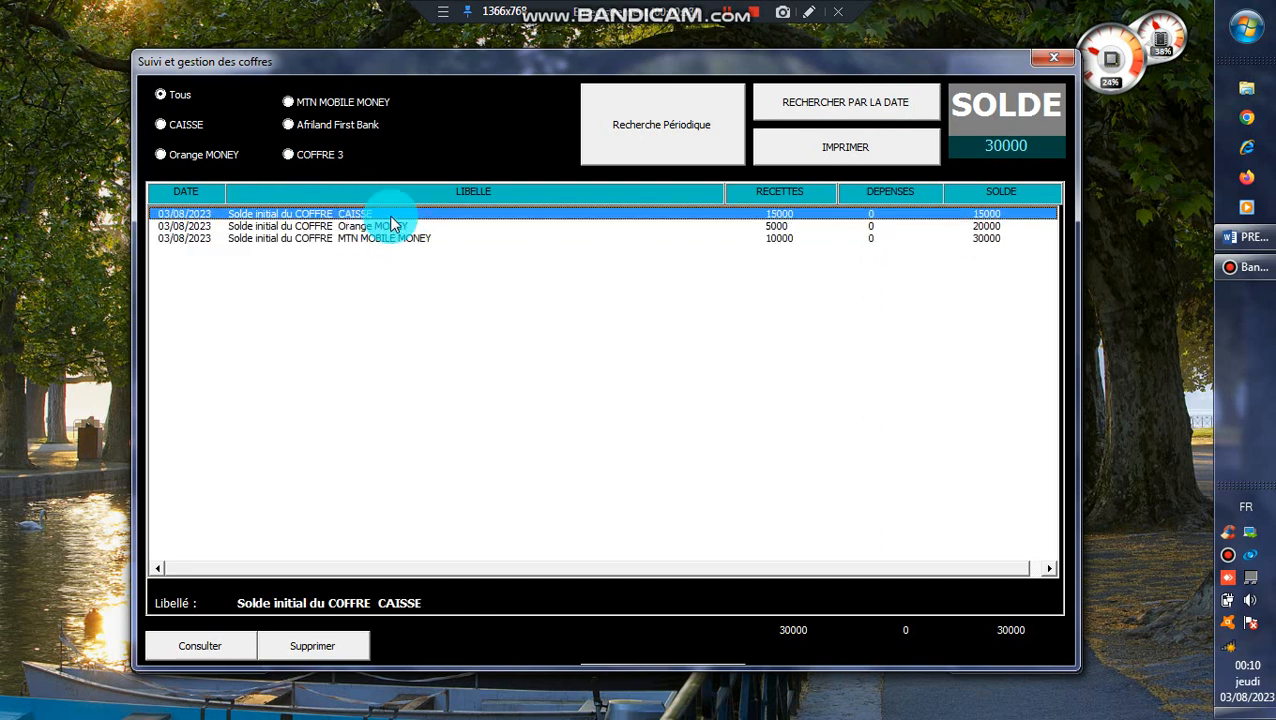
left_click(392, 226)
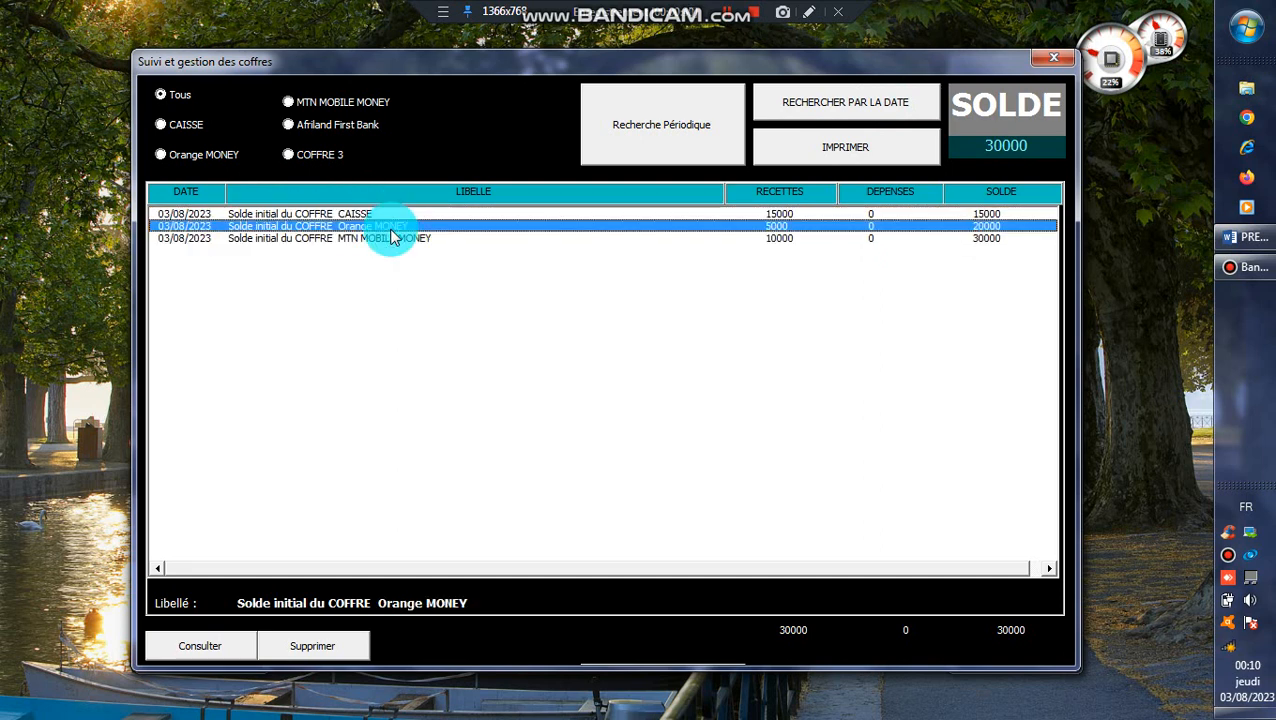
left_click(393, 239)
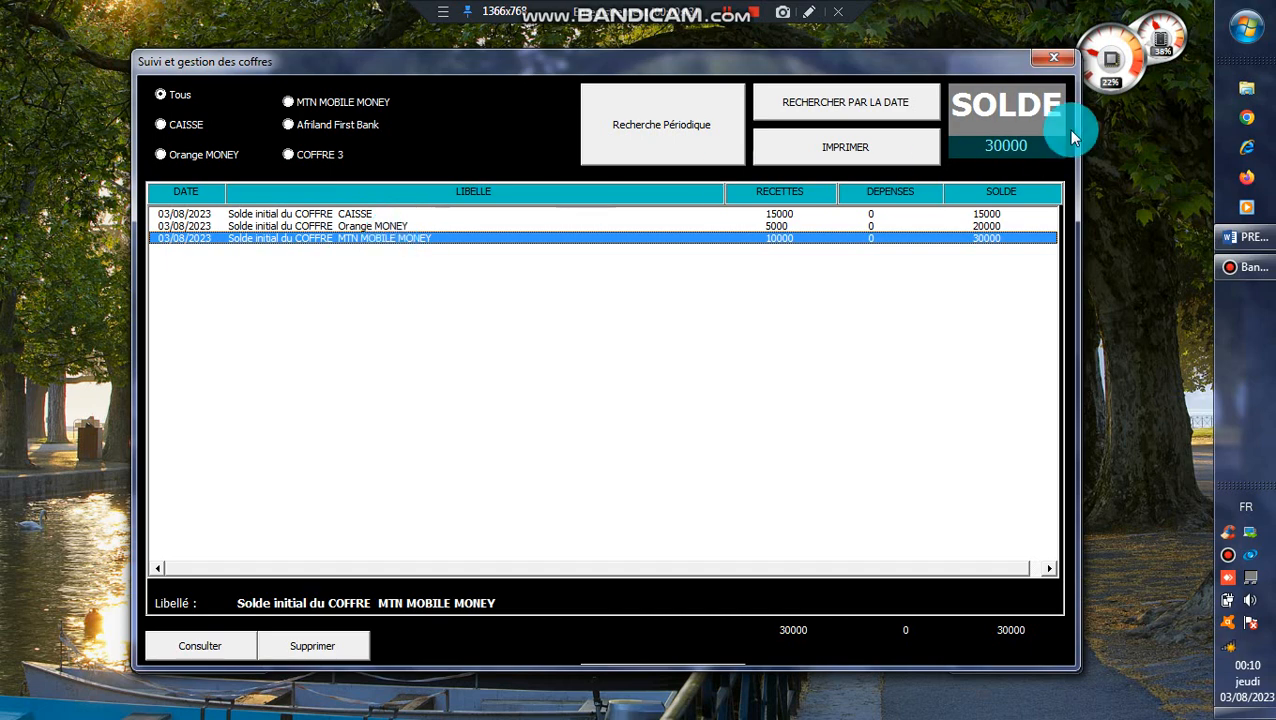
left_click(1048, 61)
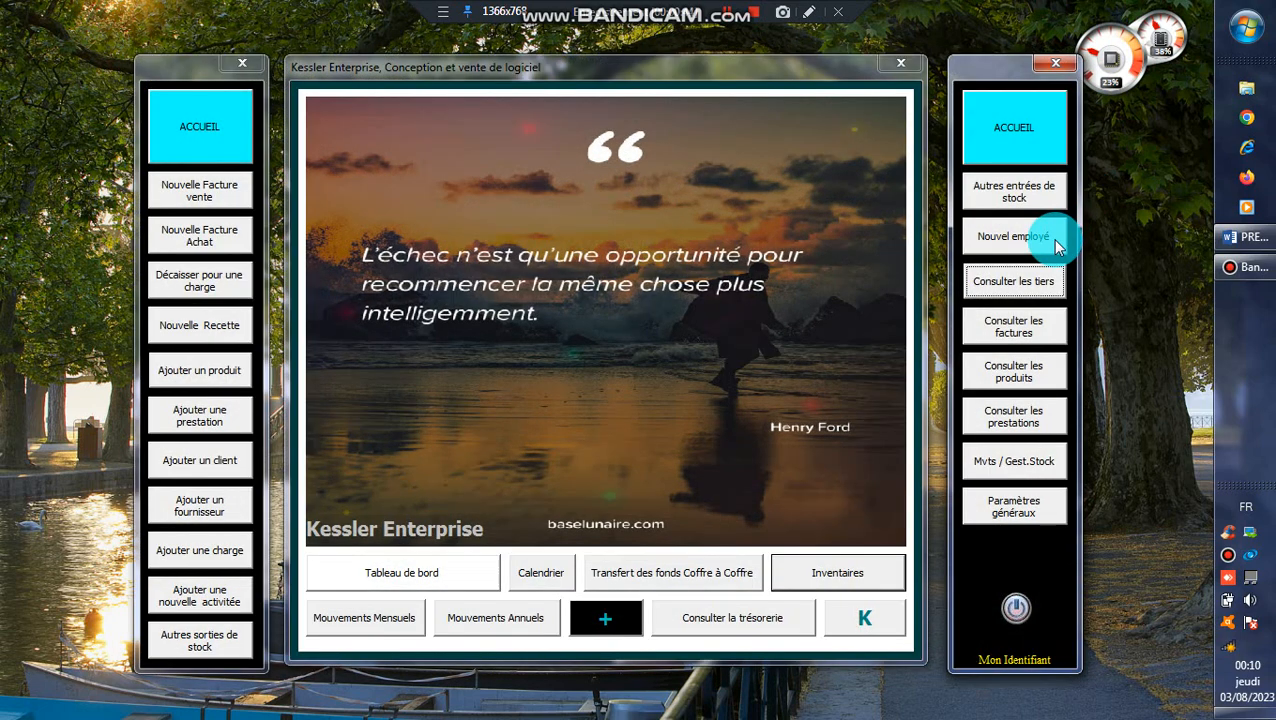
Highlight item D, GESTION DES DROITS ET CONTROLE DES MENUS, in the Word presentation, then minimize it.
left_click(1237, 240)
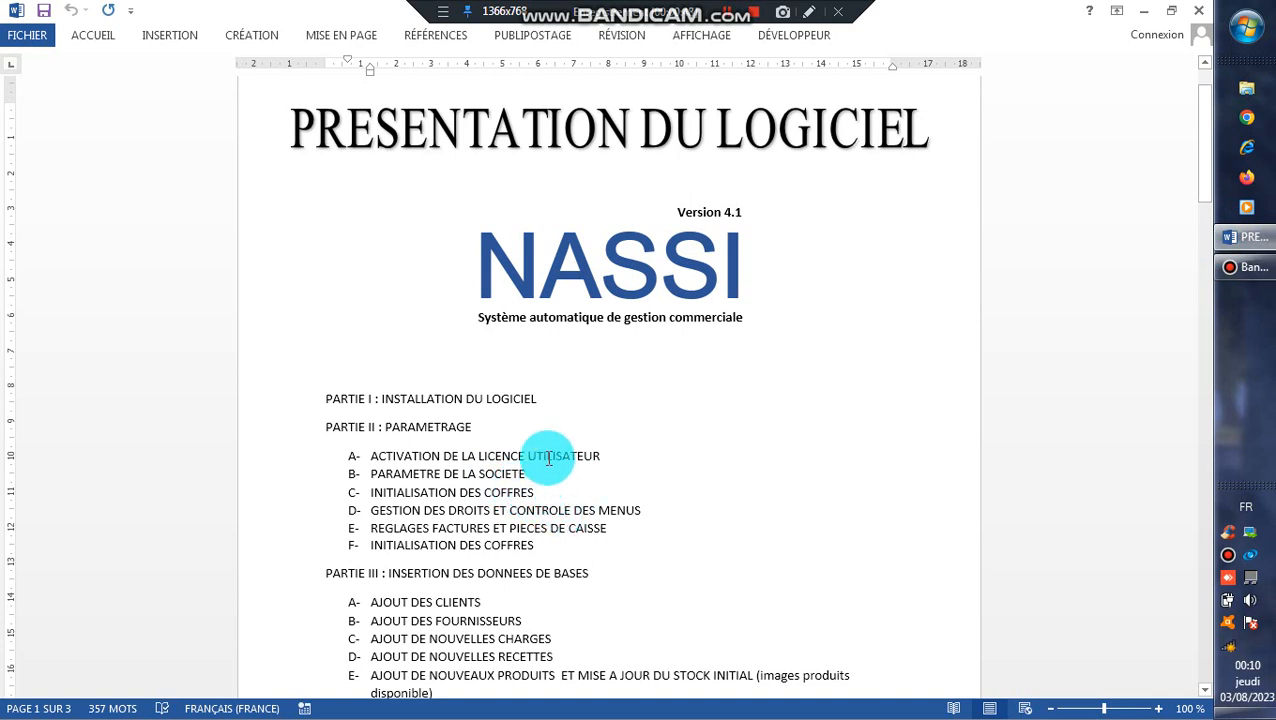
left_click_drag(655, 510, 376, 508)
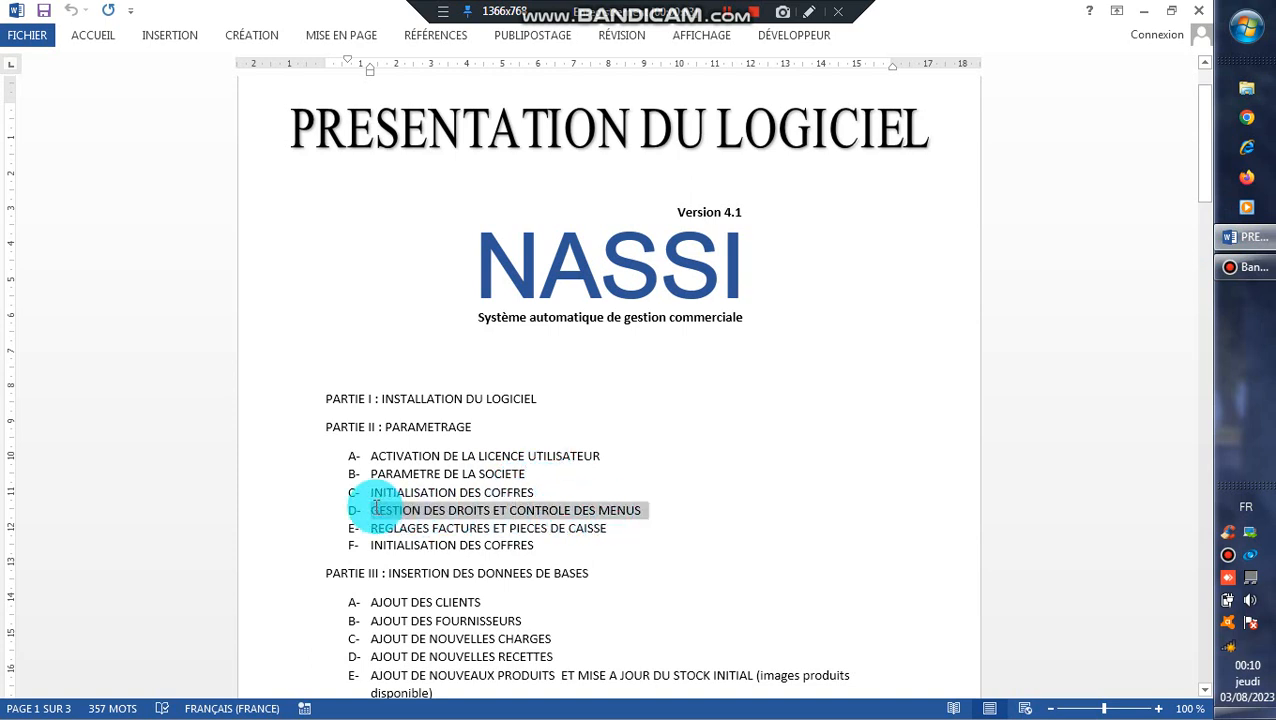
left_click_drag(376, 508, 377, 510)
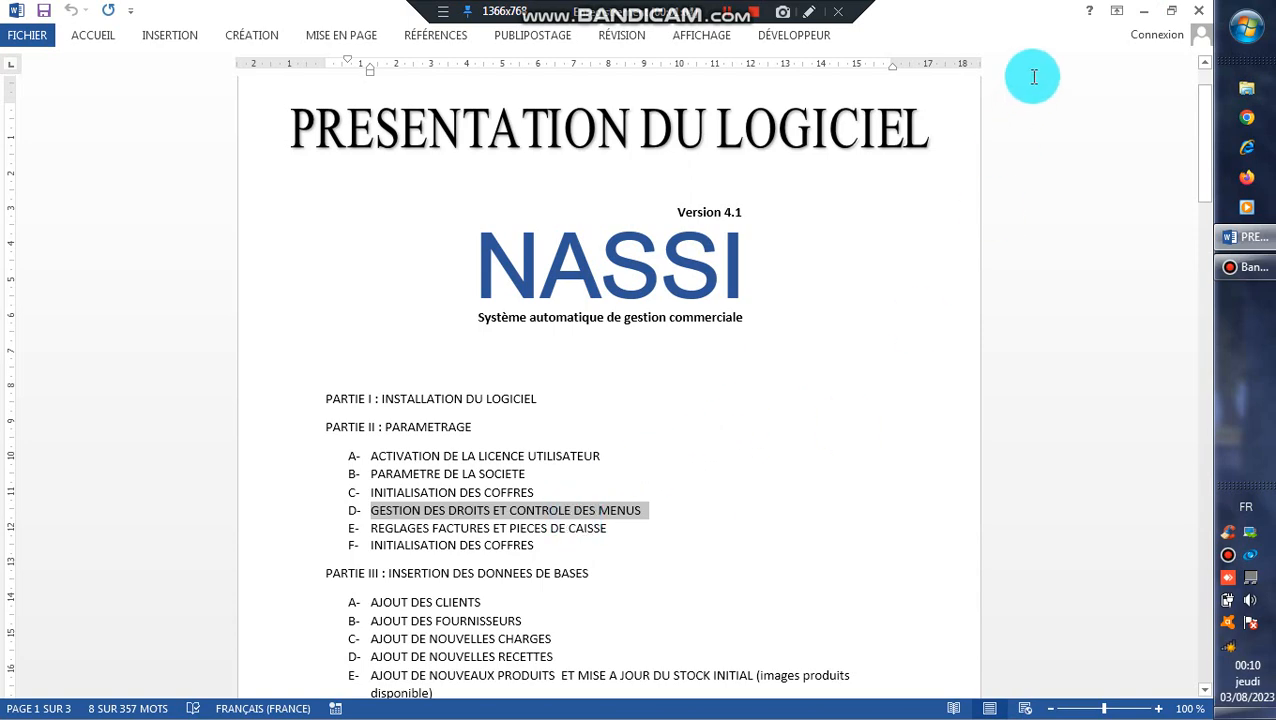
left_click(1146, 12)
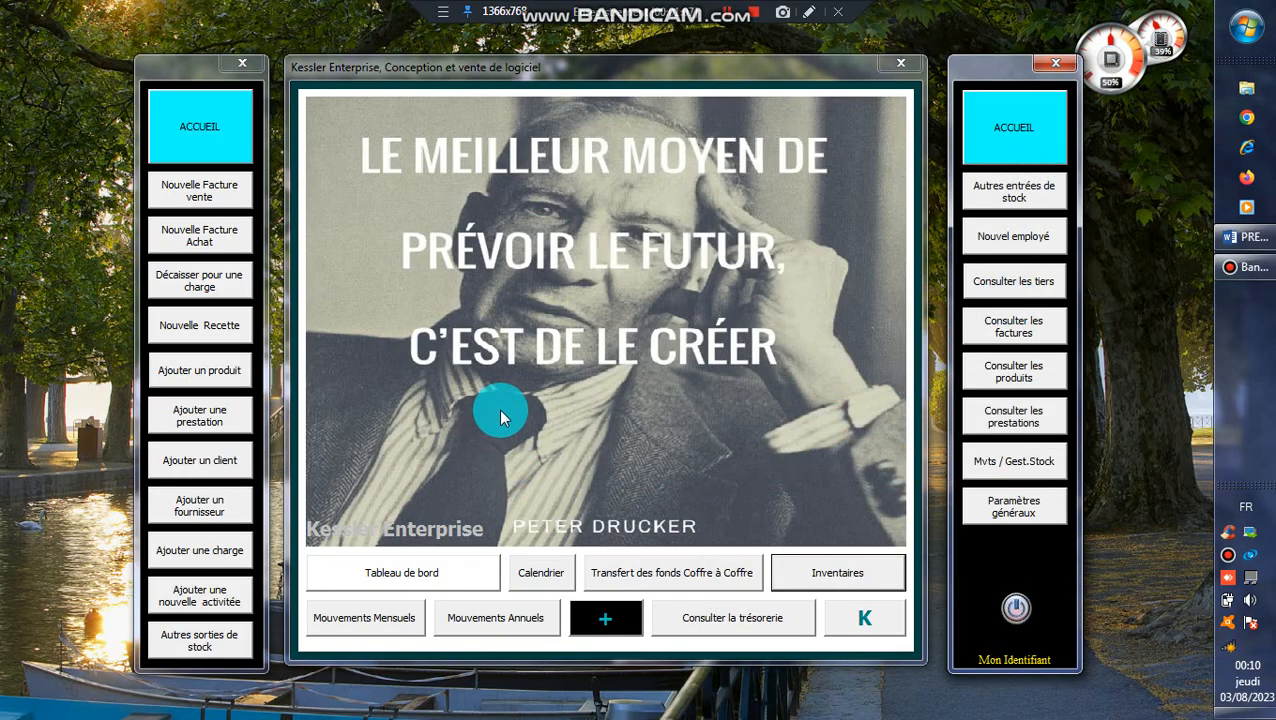
Log out of the current NASSI session and relaunch NASSI back to its main menu.
left_click(328, 210)
left_click(1010, 612)
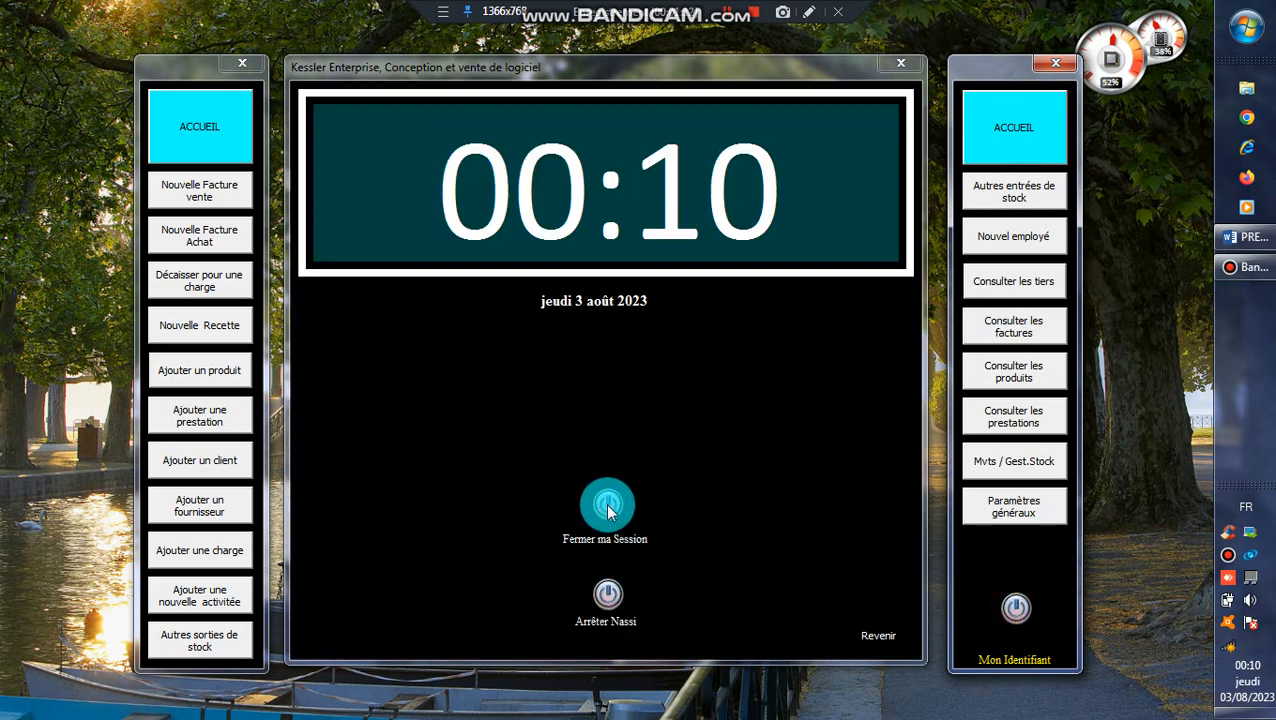
left_click(562, 535)
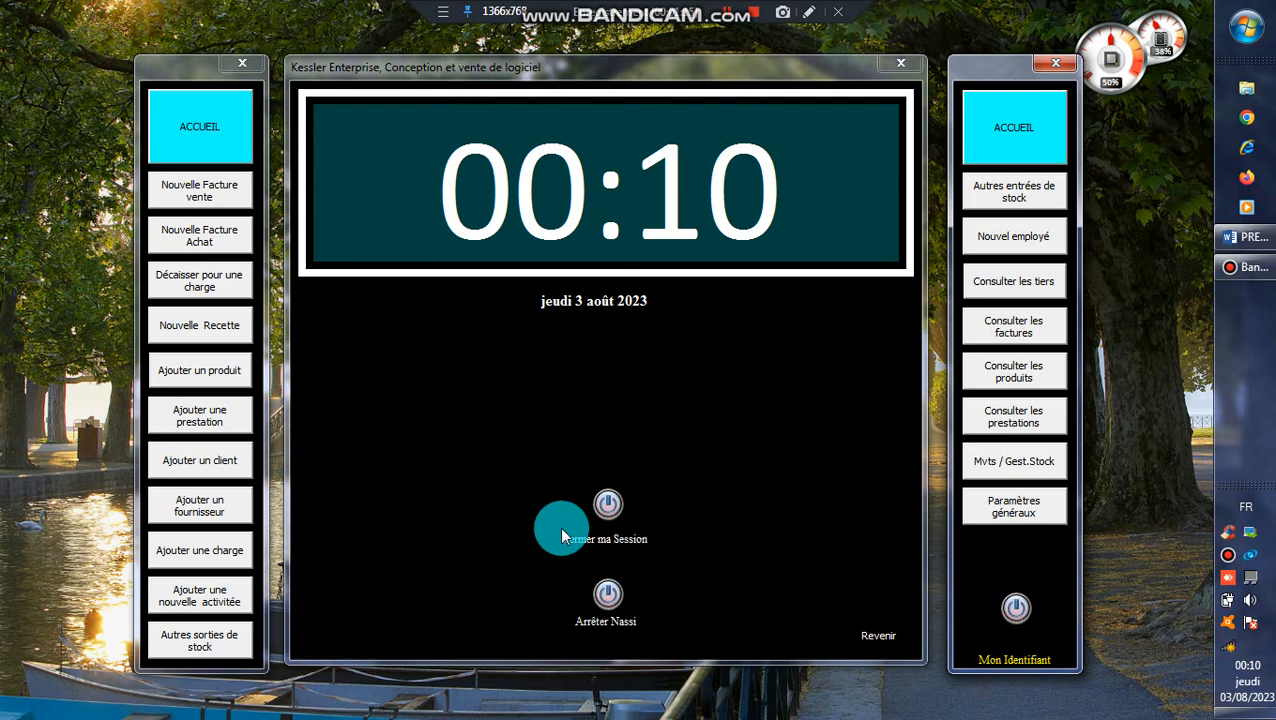
left_click(598, 518)
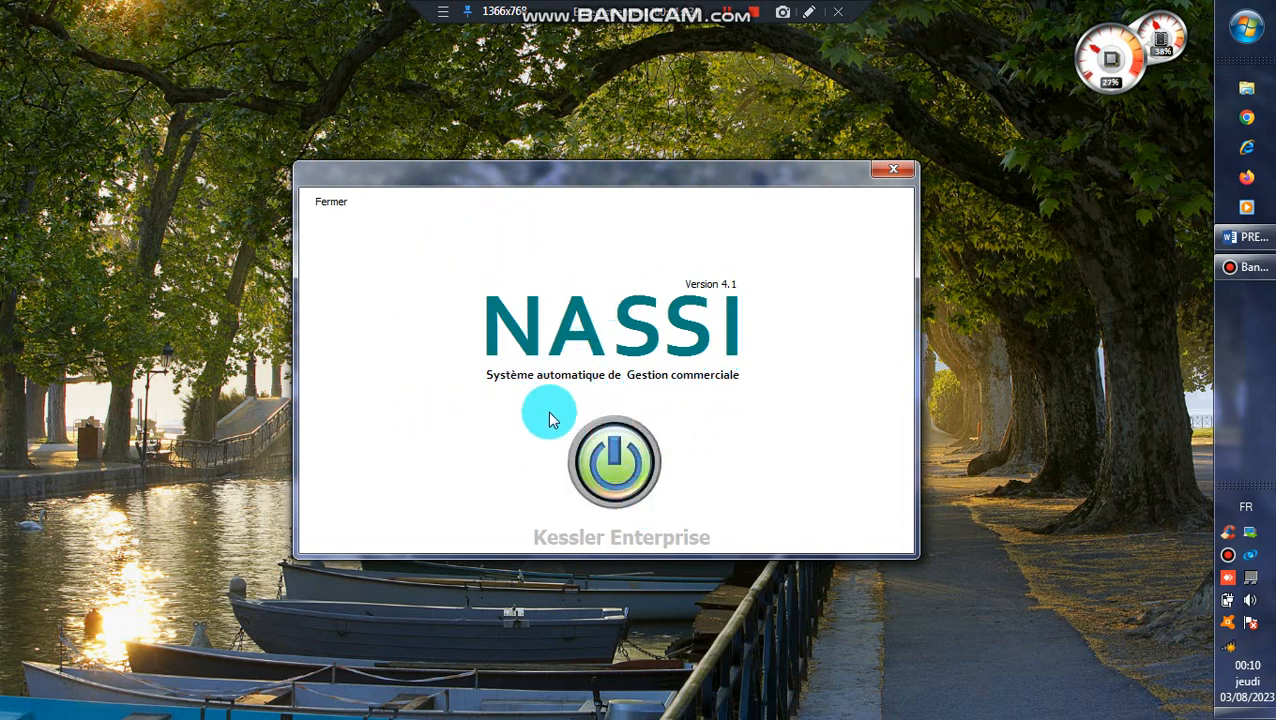
left_click(631, 456)
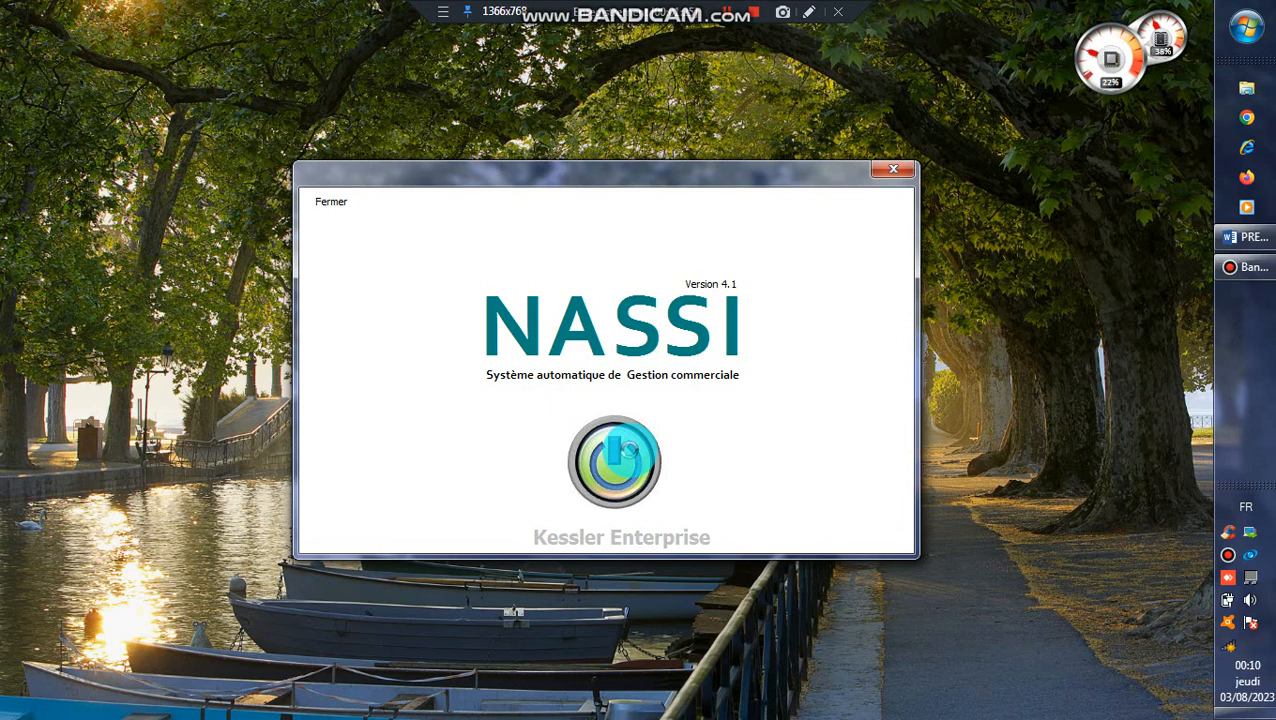
left_click(631, 456)
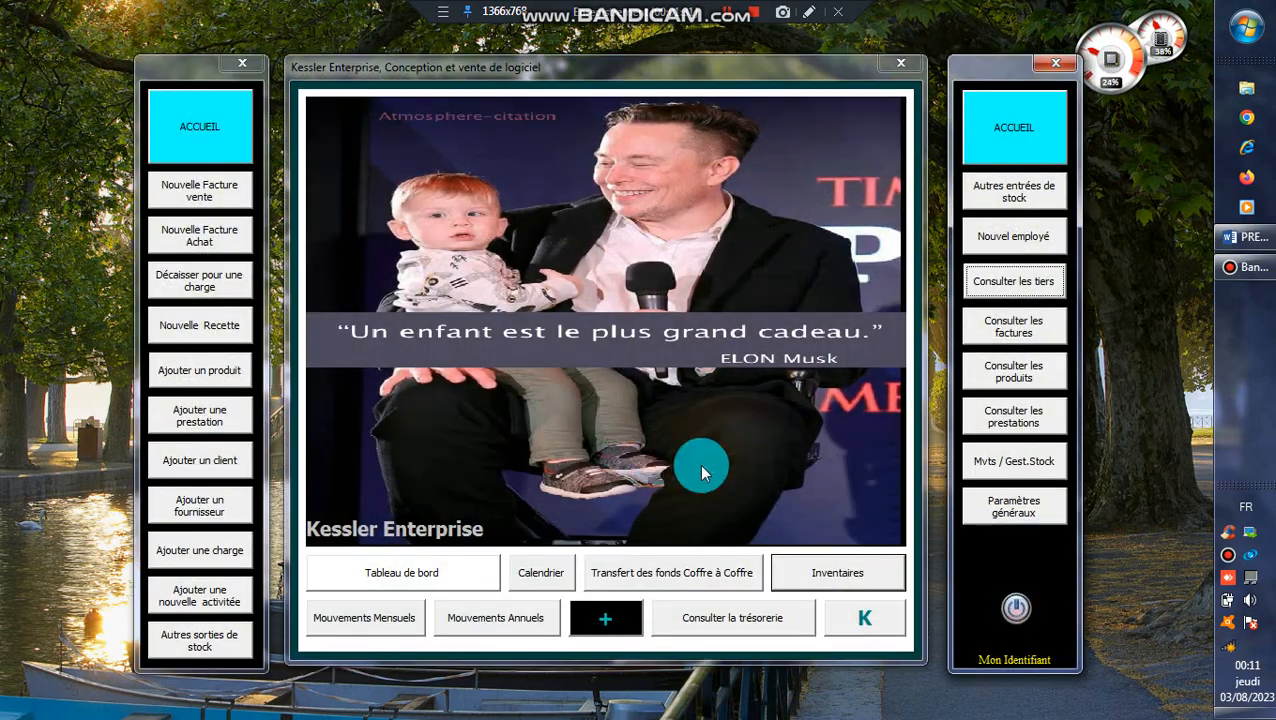
Open the menu rights management panel and find its user list empty.
left_click(1017, 511)
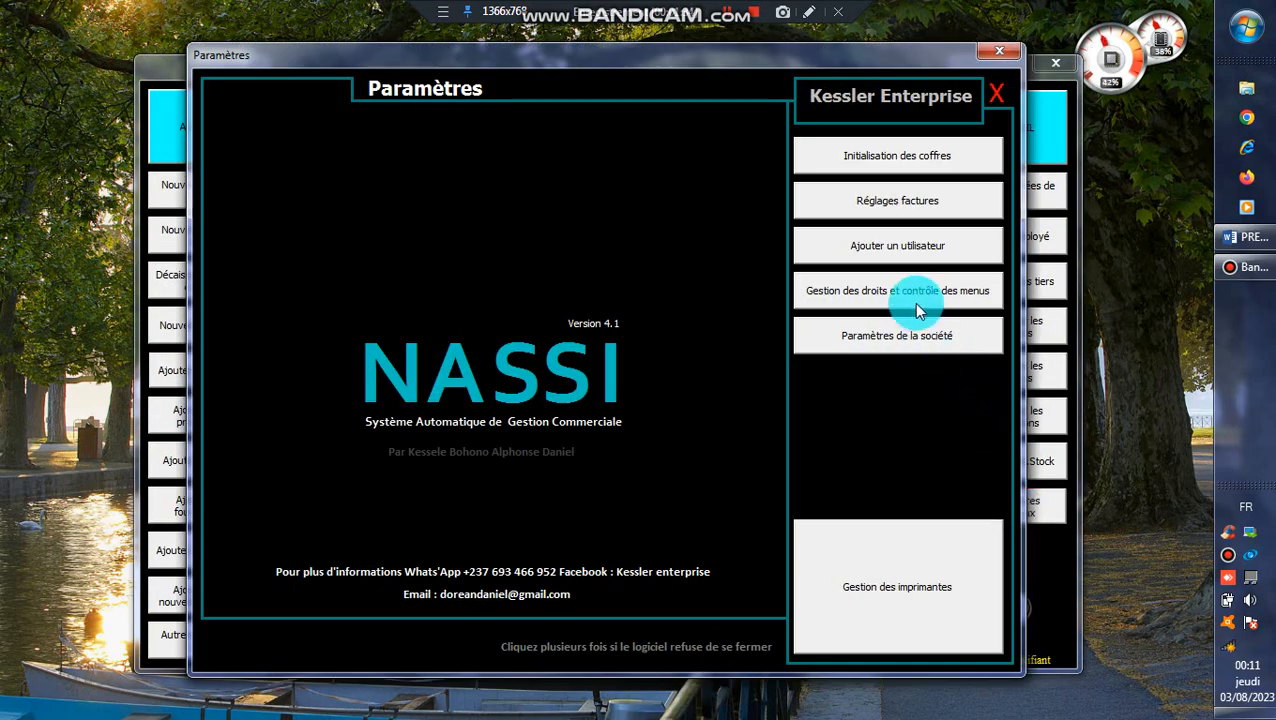
left_click(912, 290)
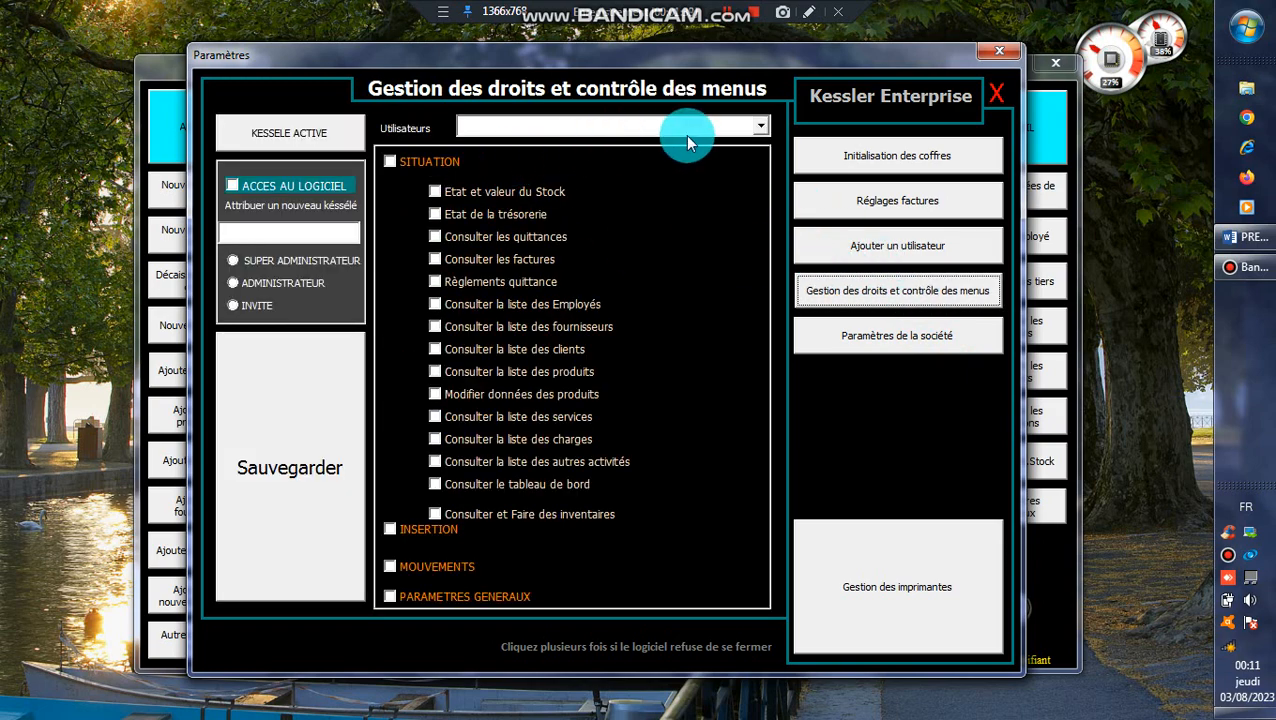
left_click(758, 127)
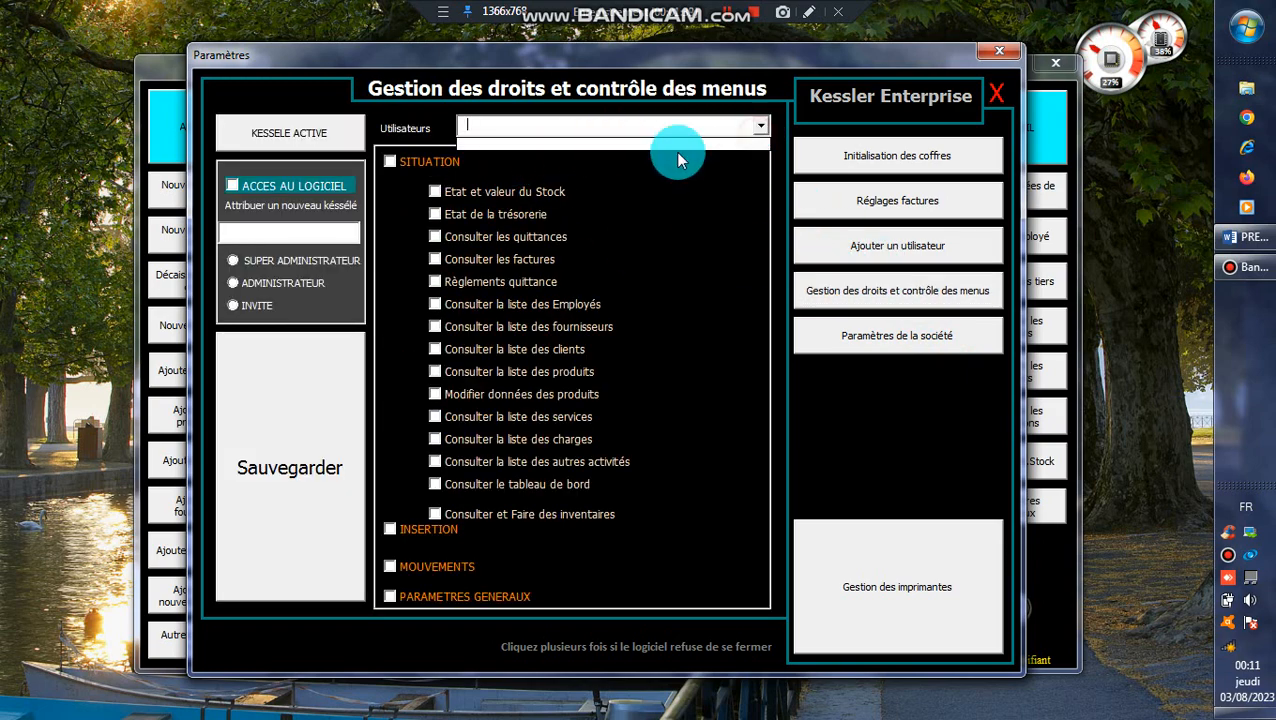
left_click(541, 128)
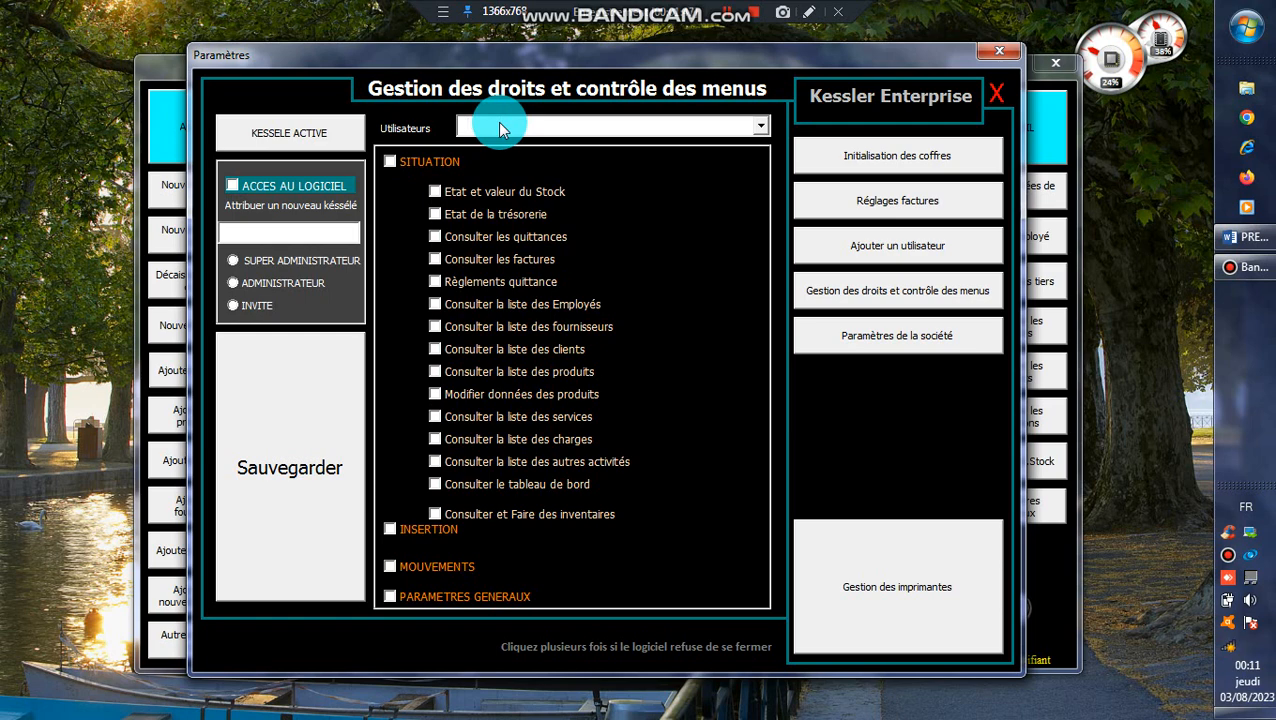
Check the add-user panel's employee list, also empty, then close the settings window.
left_click(880, 255)
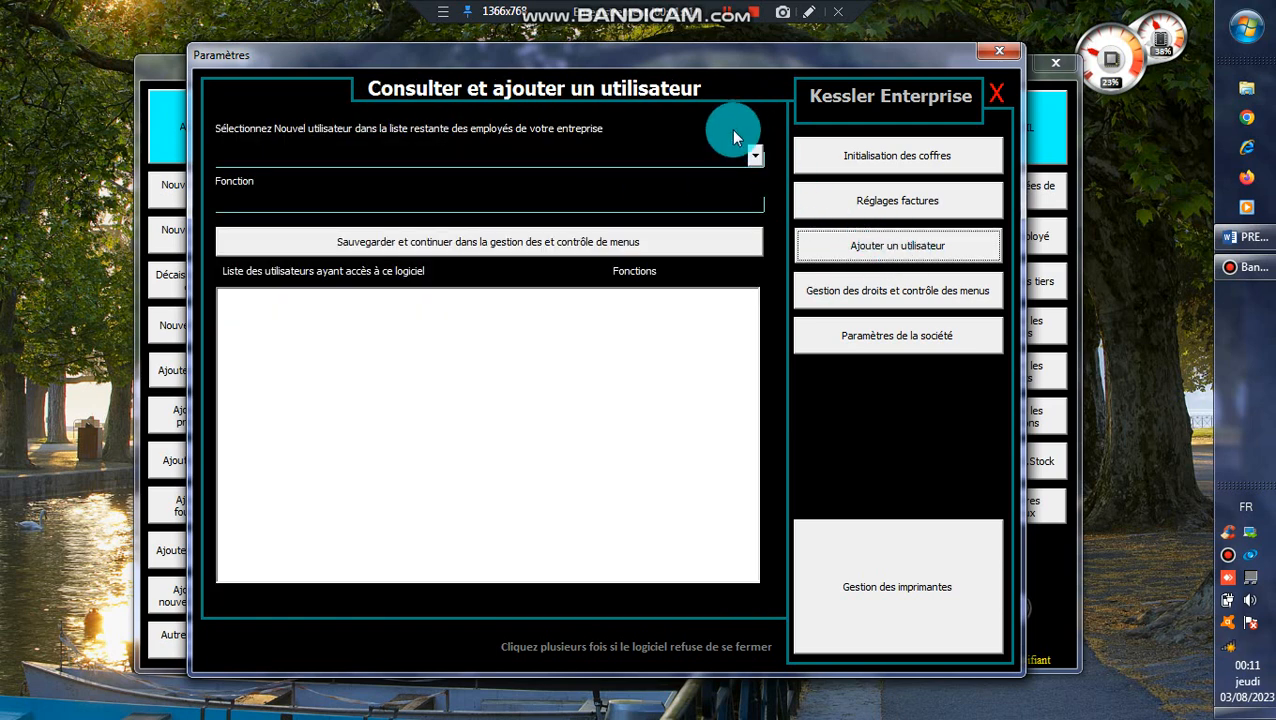
left_click(755, 162)
left_click(755, 162)
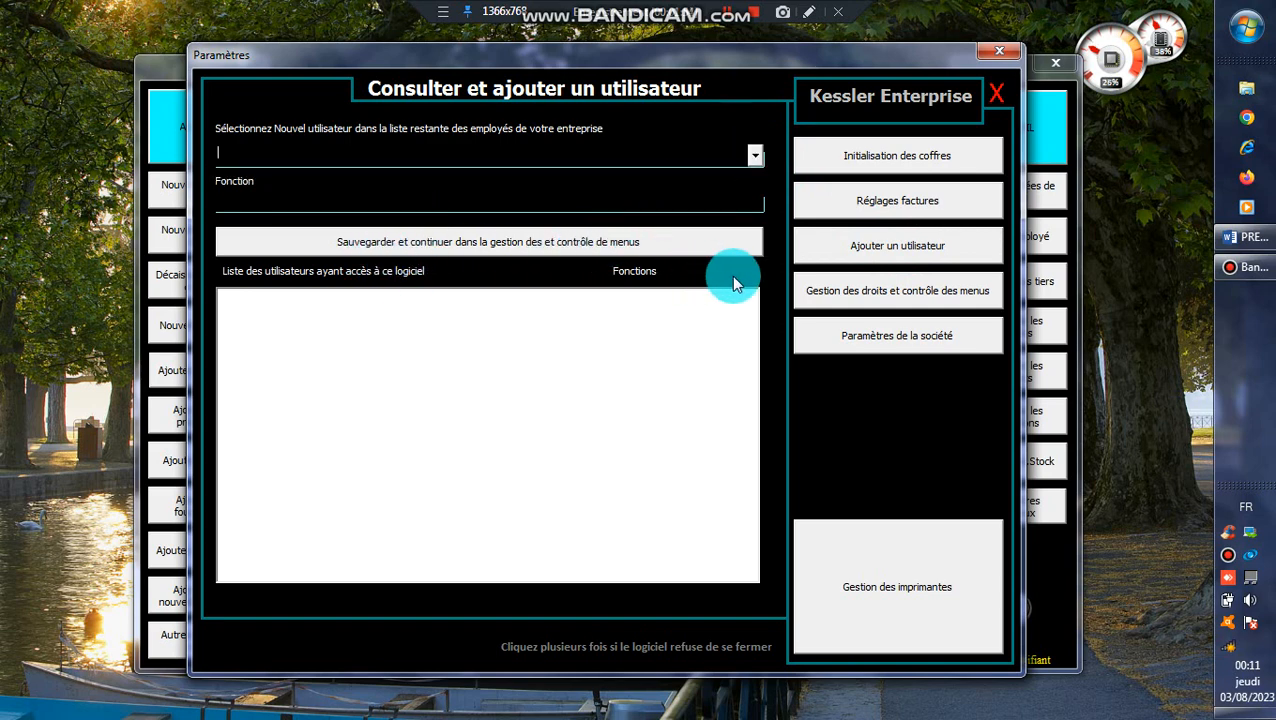
left_click(880, 288)
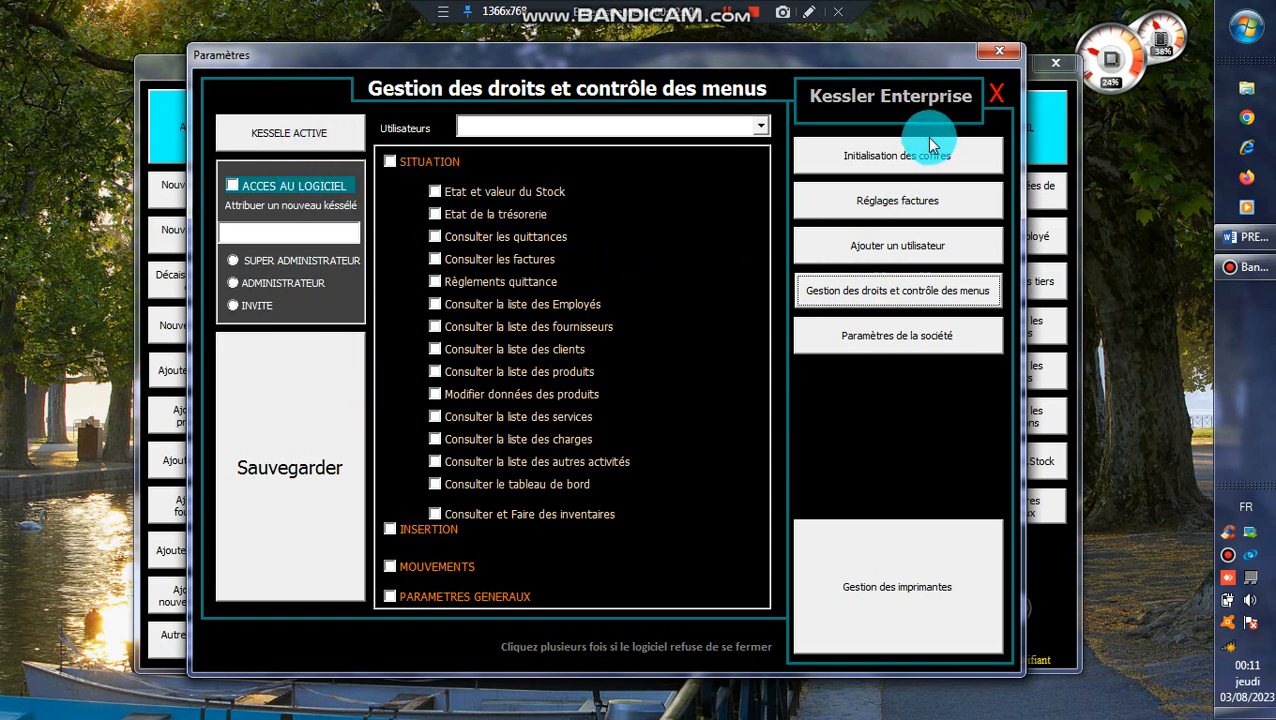
left_click(993, 58)
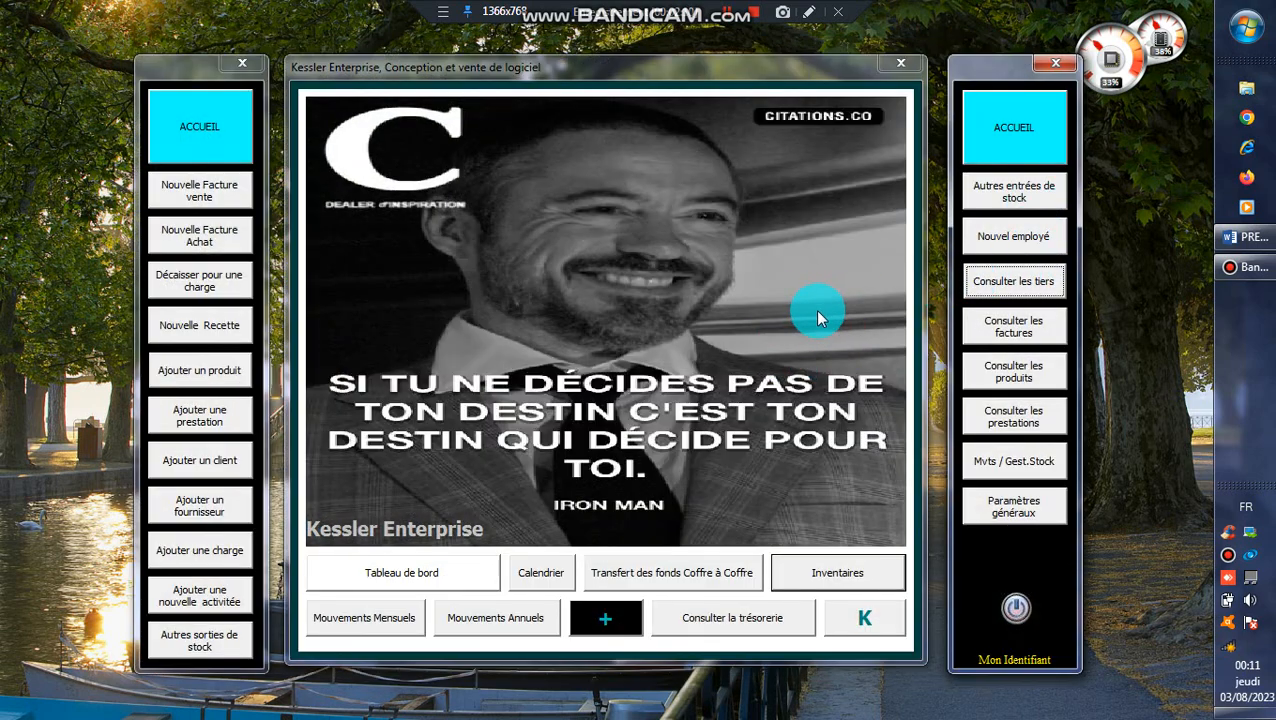
Save the CEO as employee 1 and the Directeur Adjoint as employee 2.
left_click(1013, 236)
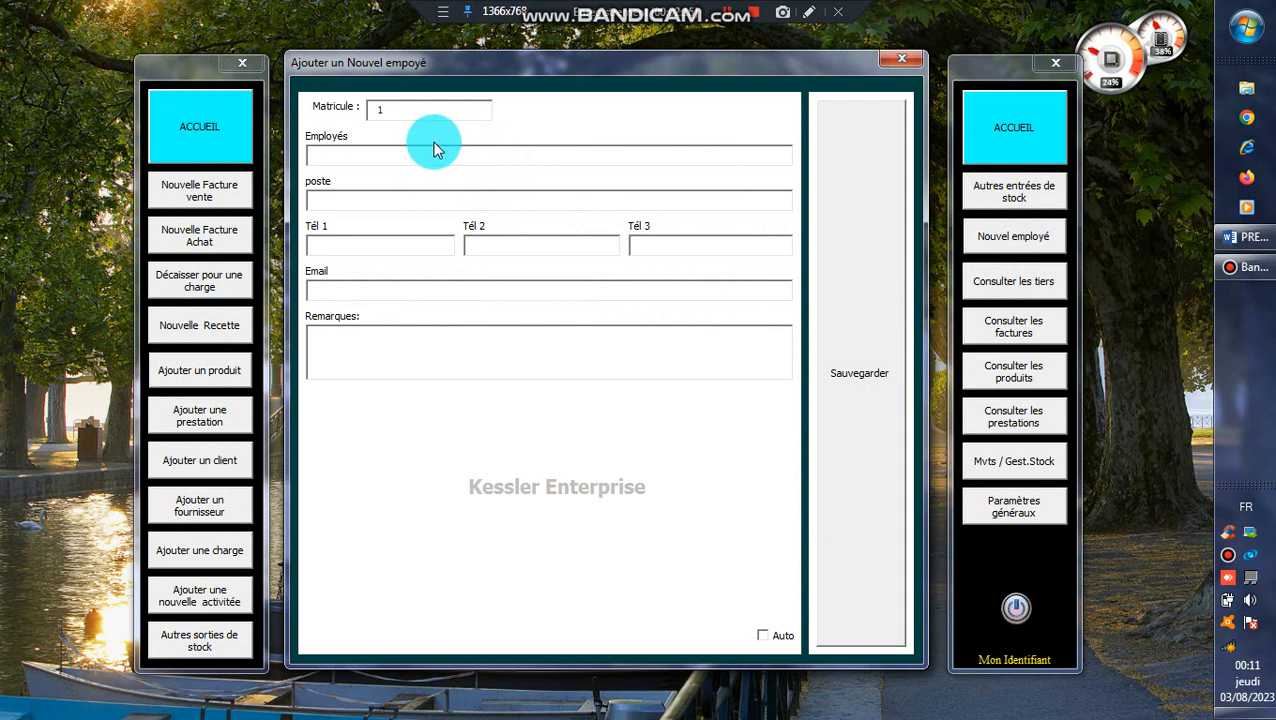
left_click(424, 159)
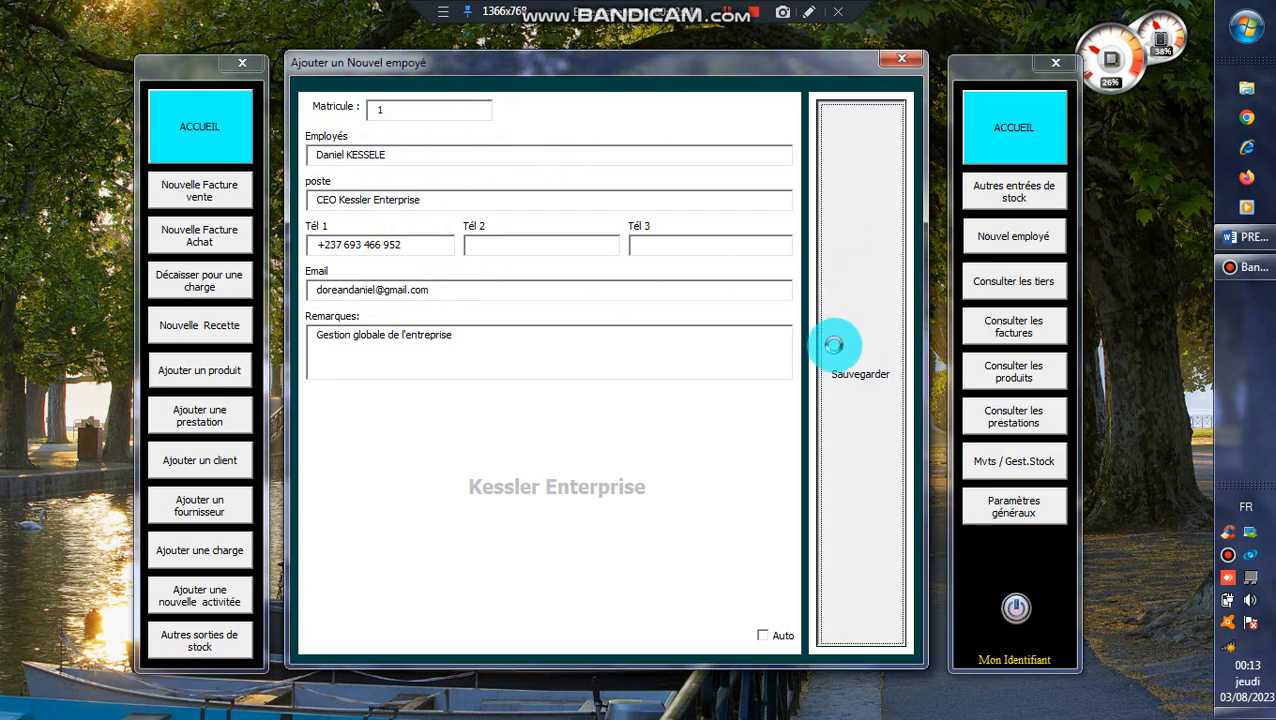
left_click(834, 340)
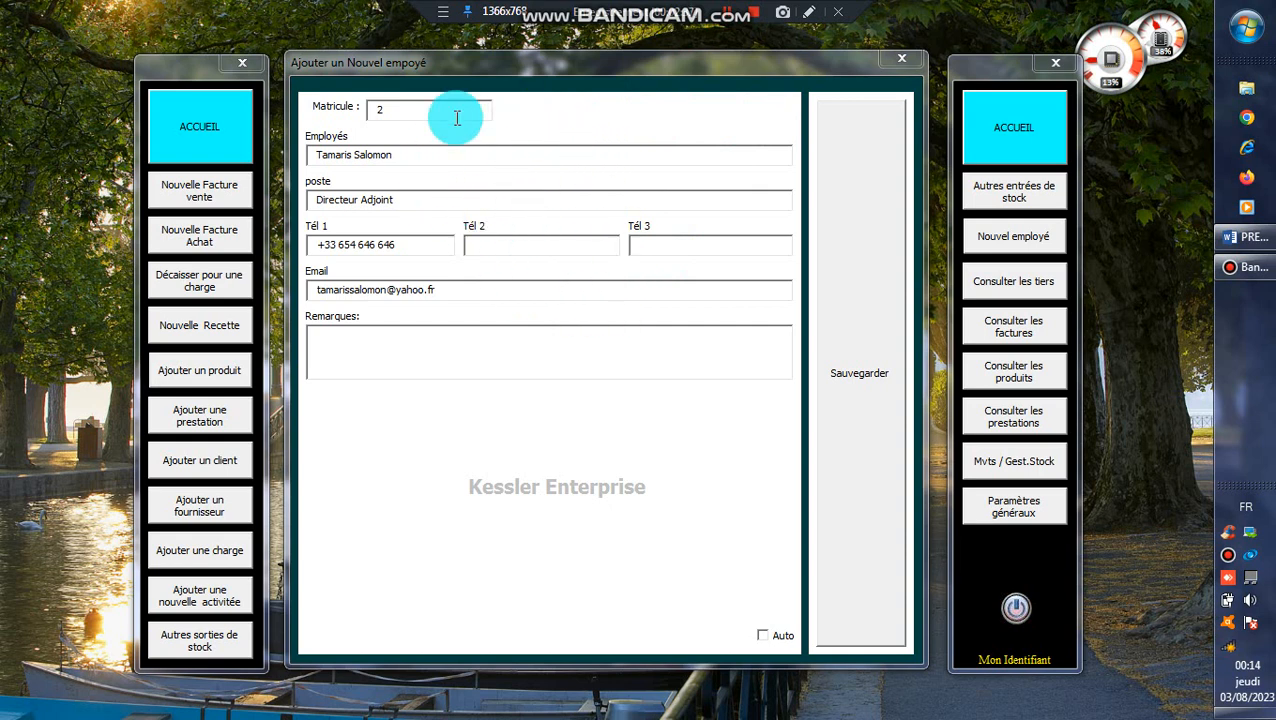
left_click(845, 278)
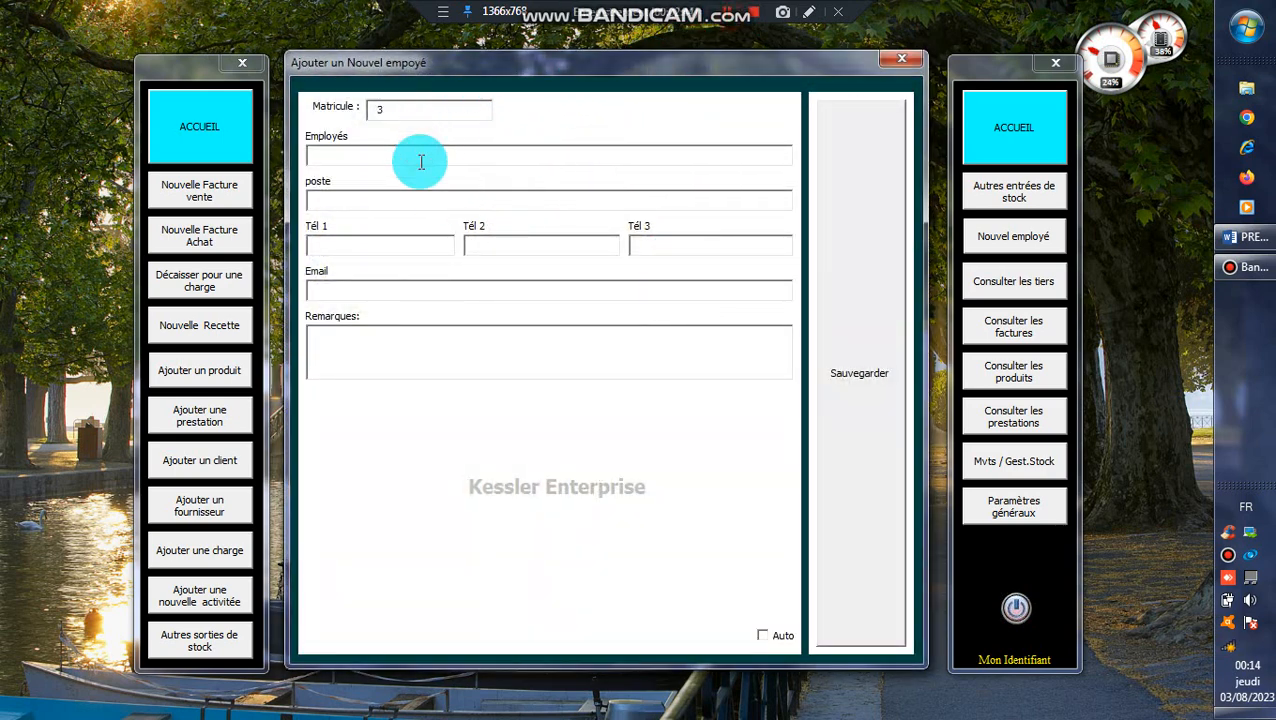
Enter employee 3's name and the job title Secrétaire de Direction.
left_click(337, 153)
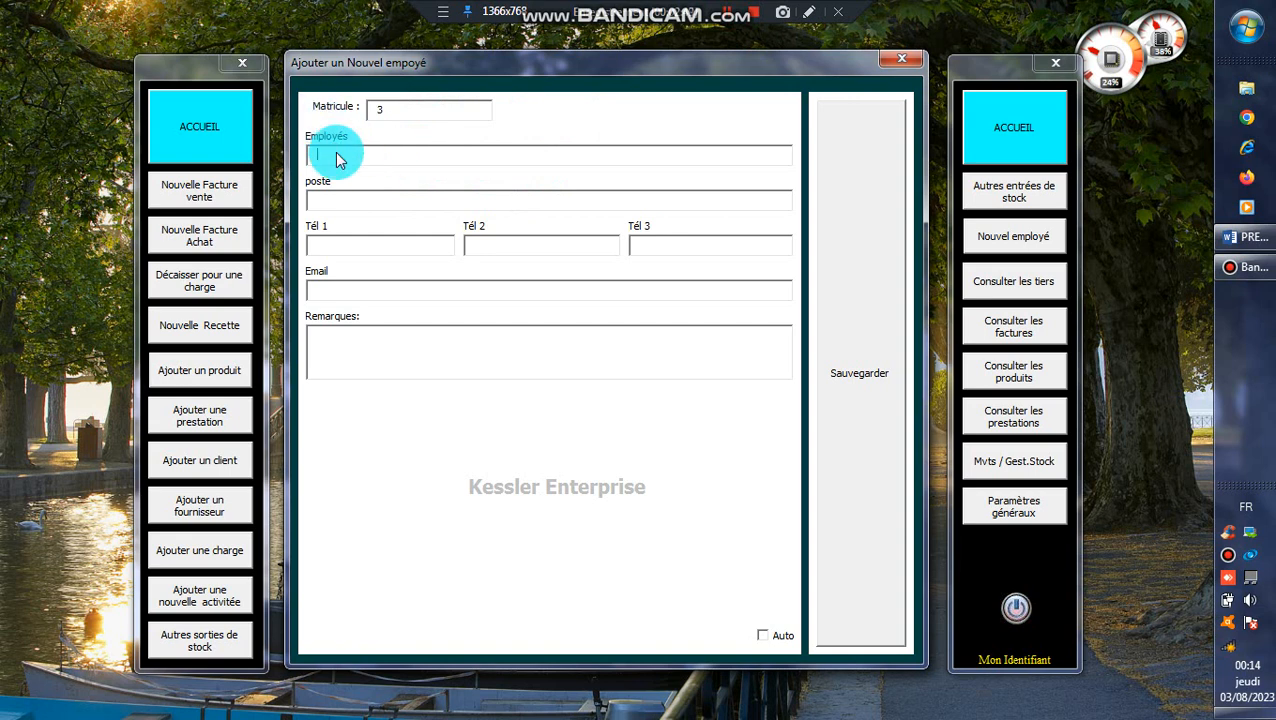
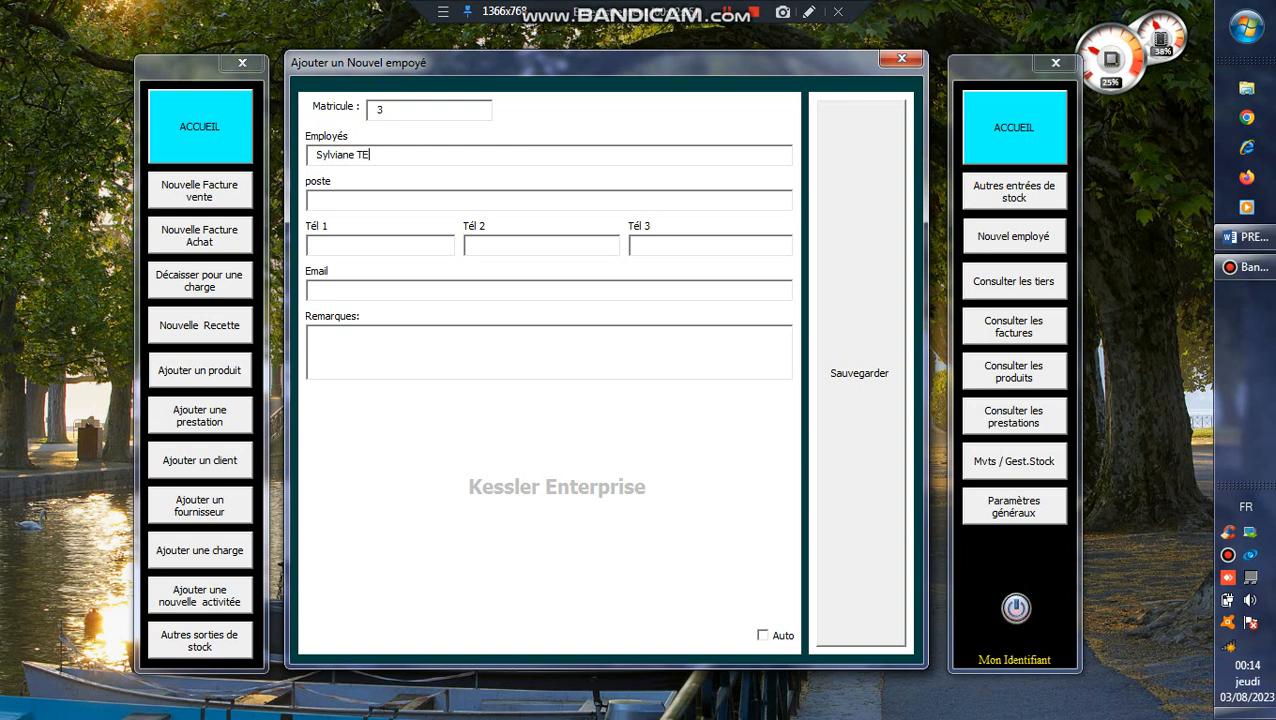
left_click(338, 158)
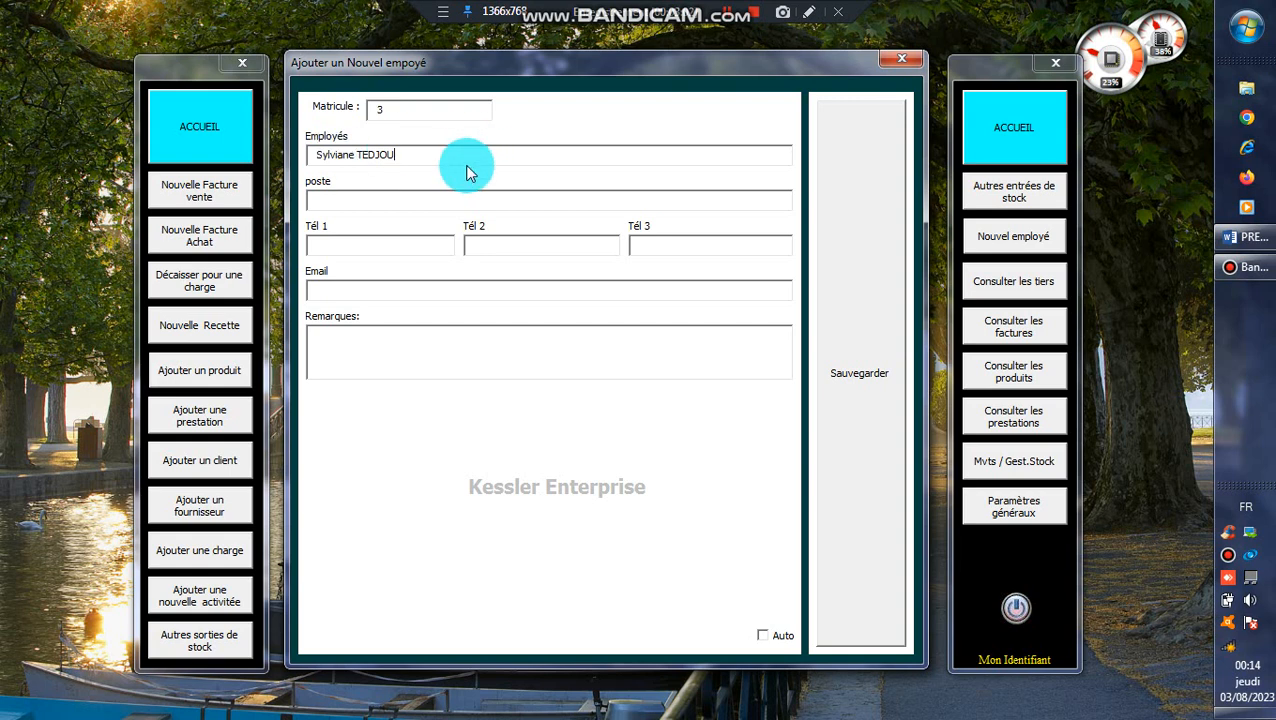
left_click(449, 197)
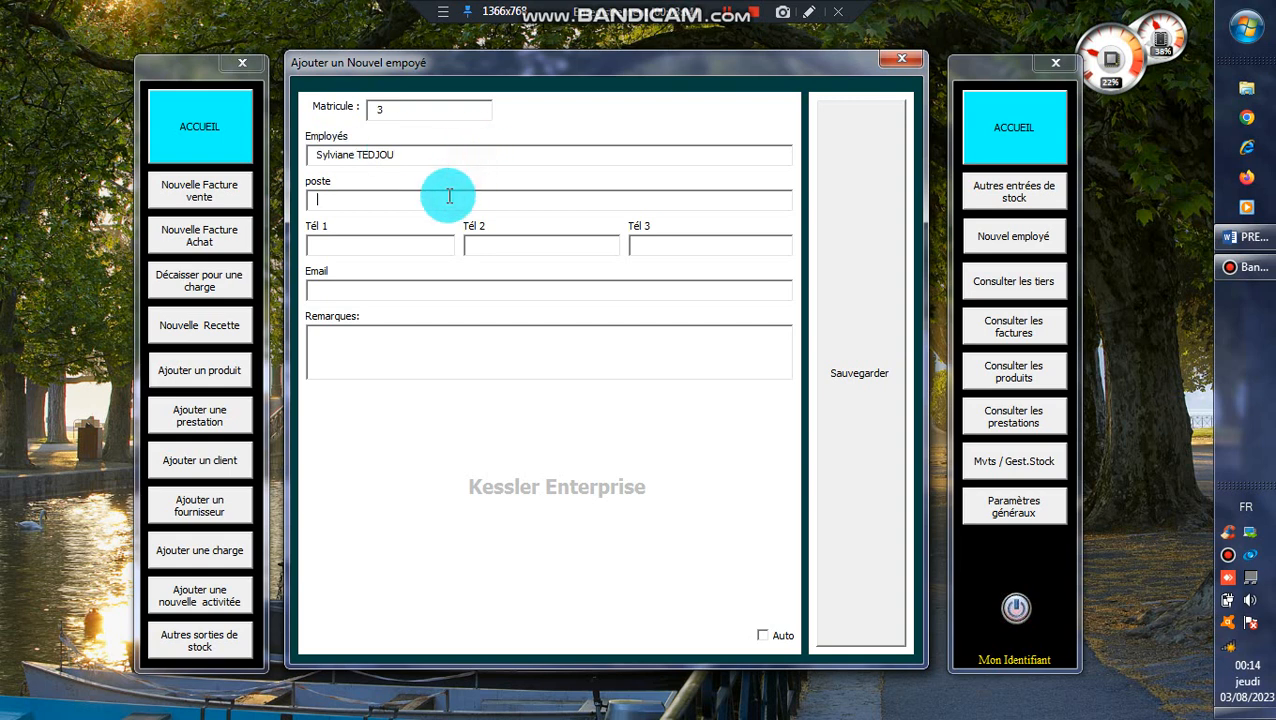
type("Sec")
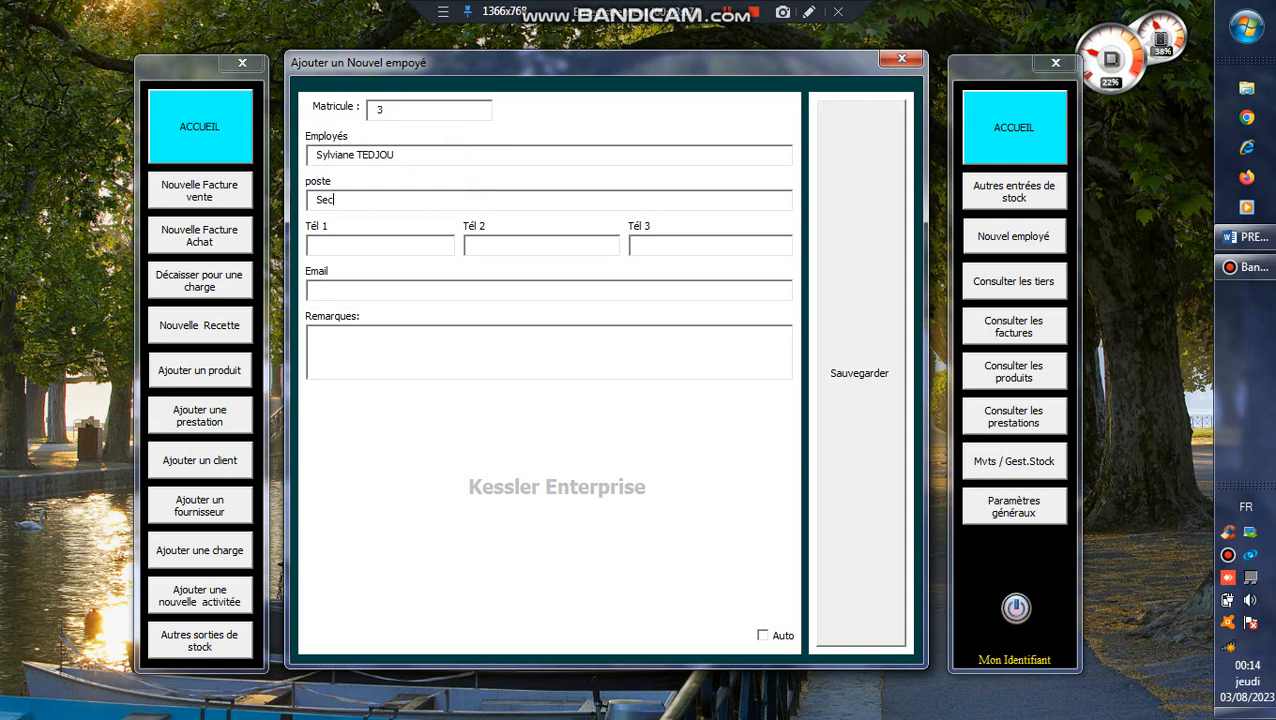
type("r")
type("F")
Enter the first phone number and the employee's e-mail address, correcting a typo.
left_click(413, 244)
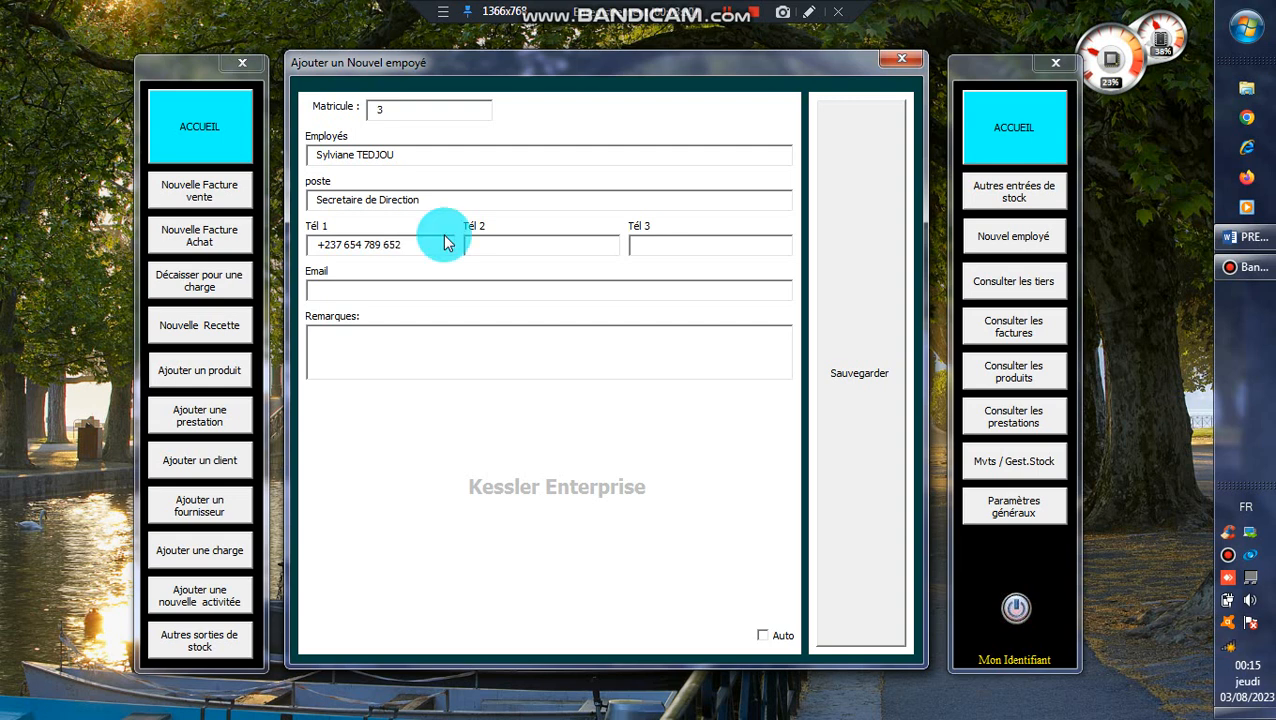
left_click(446, 242)
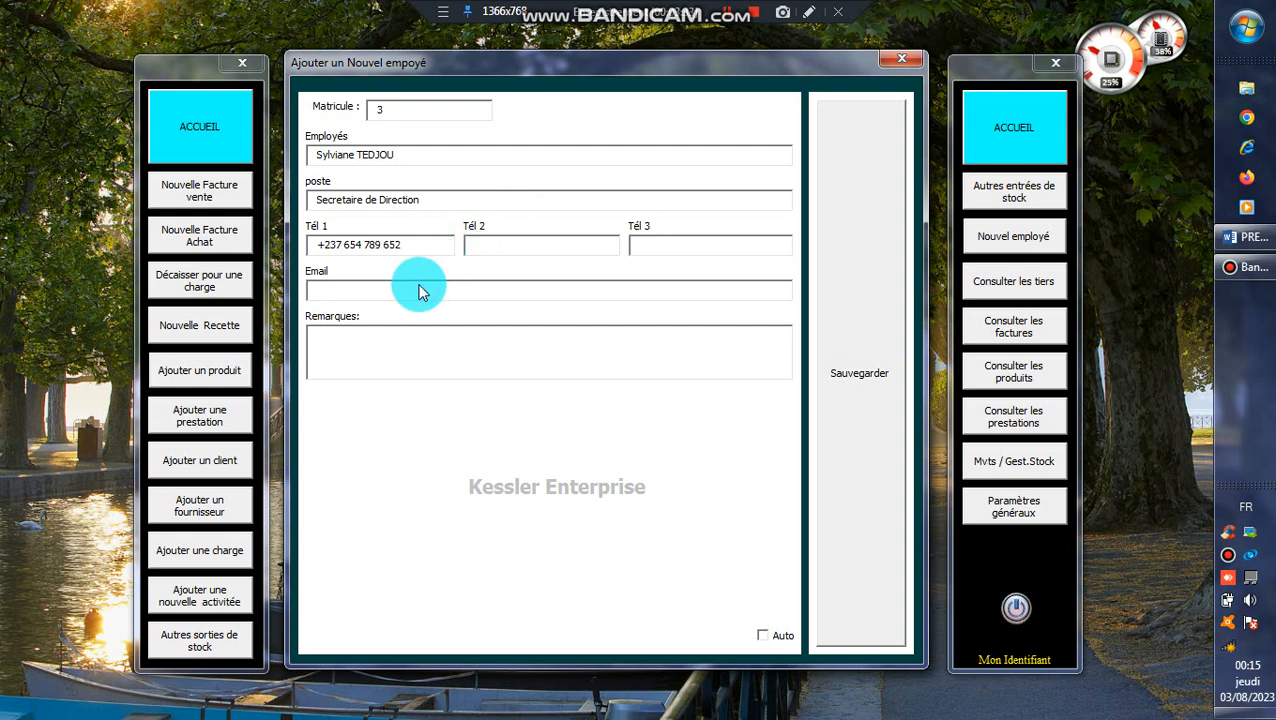
left_click(419, 290)
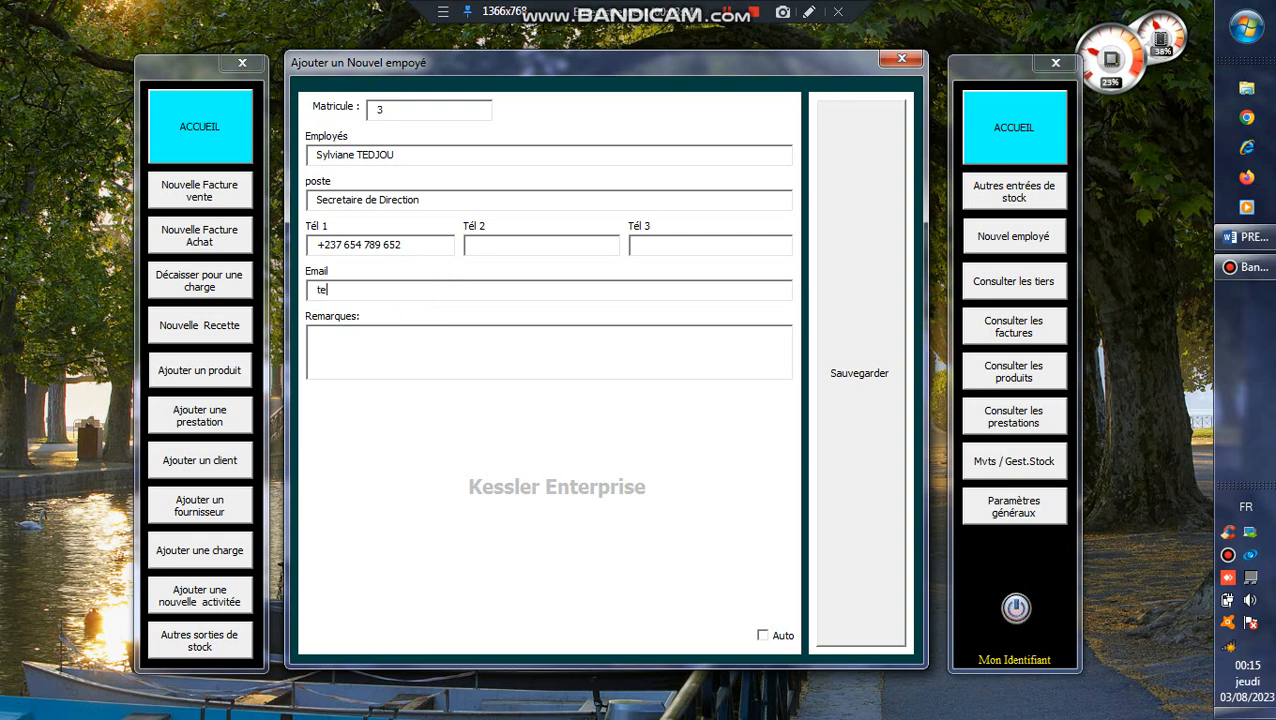
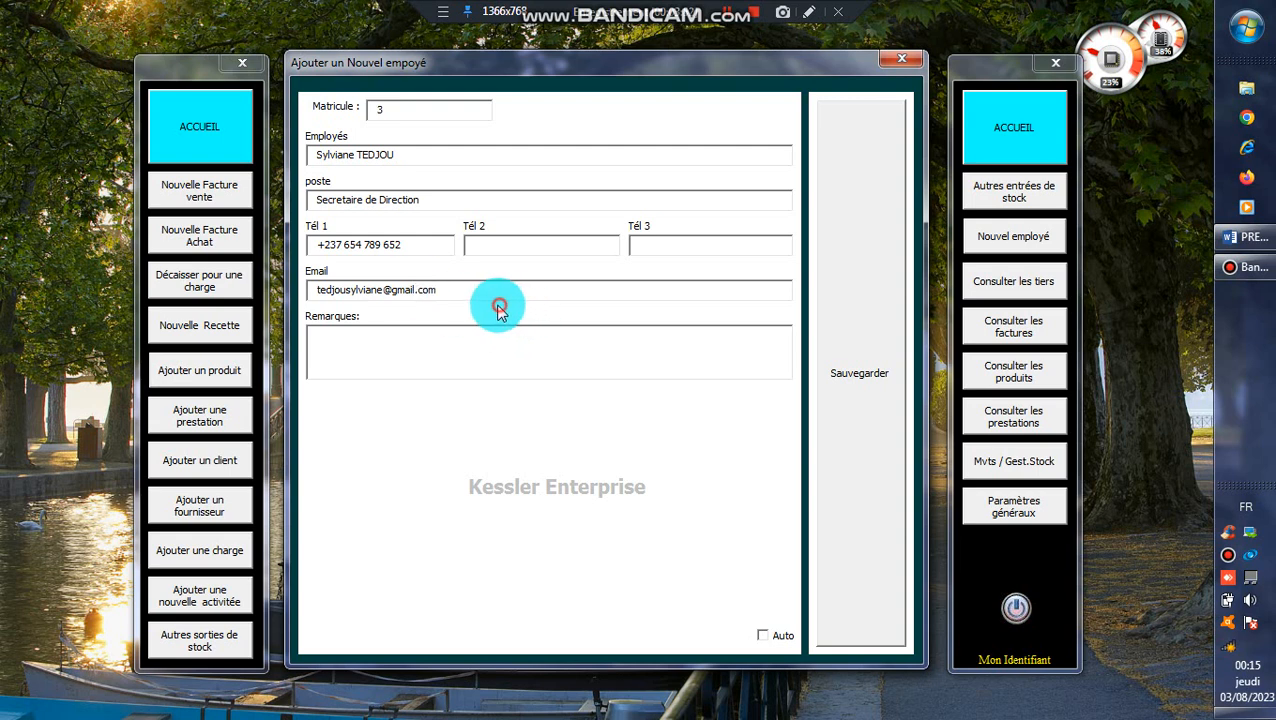
Finish the e-mail address and save employee 3's record.
left_click(461, 333)
left_click(473, 292)
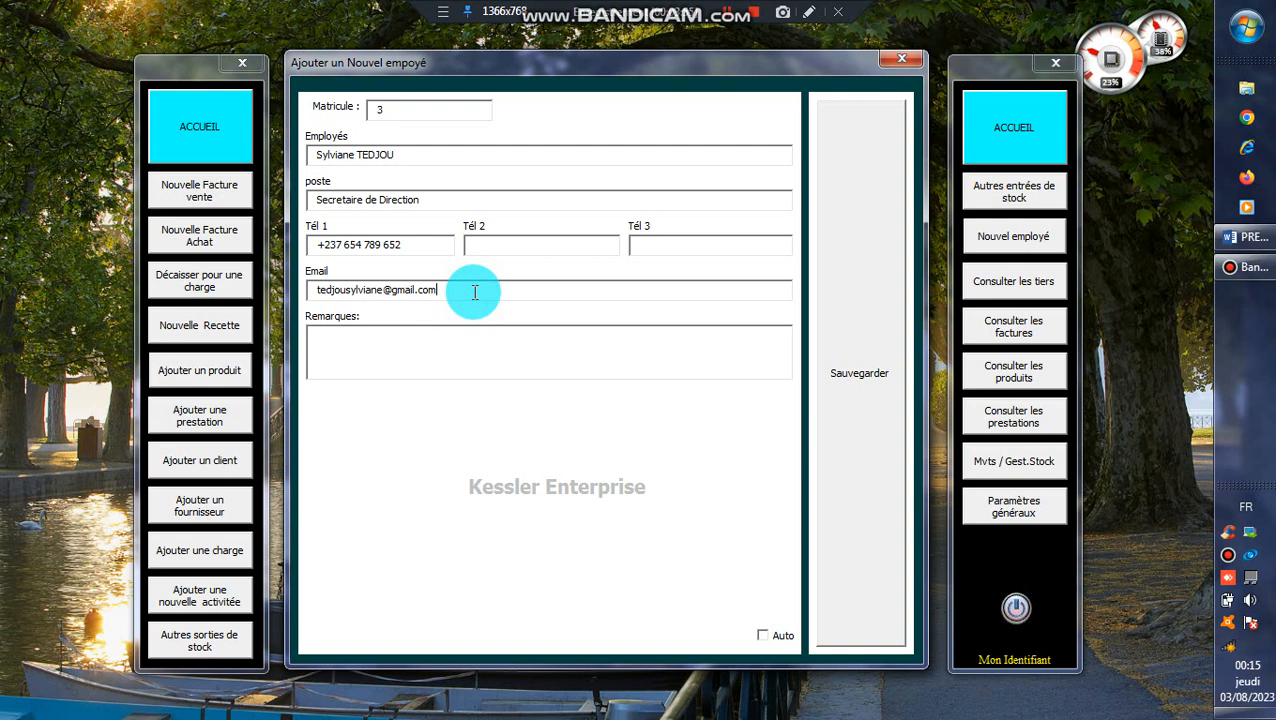
left_click(411, 351)
left_click(470, 295)
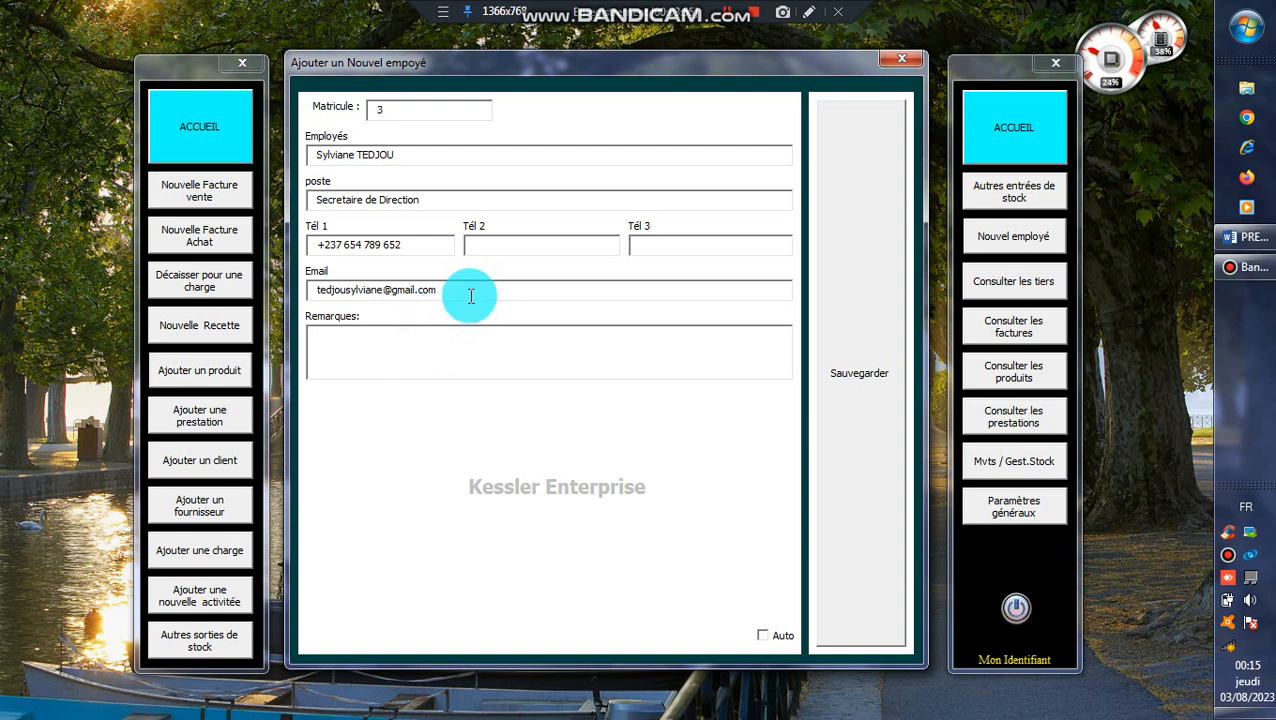
left_click(449, 344)
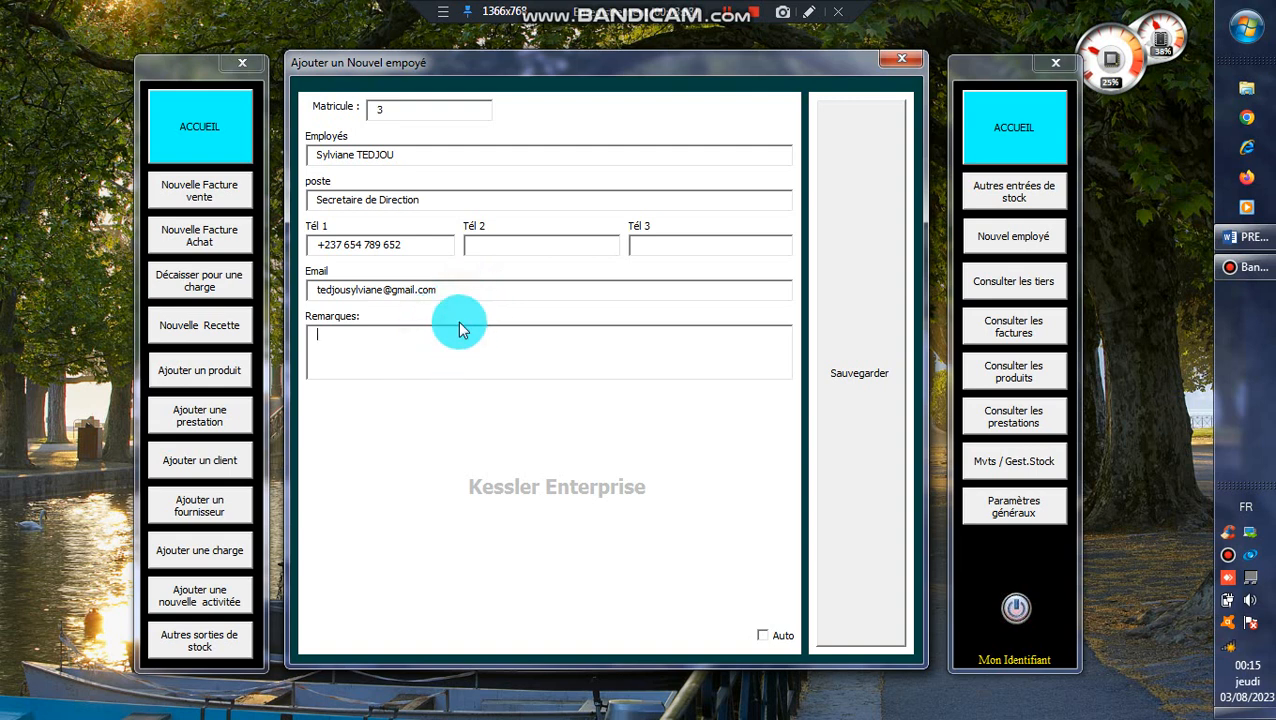
left_click(490, 295)
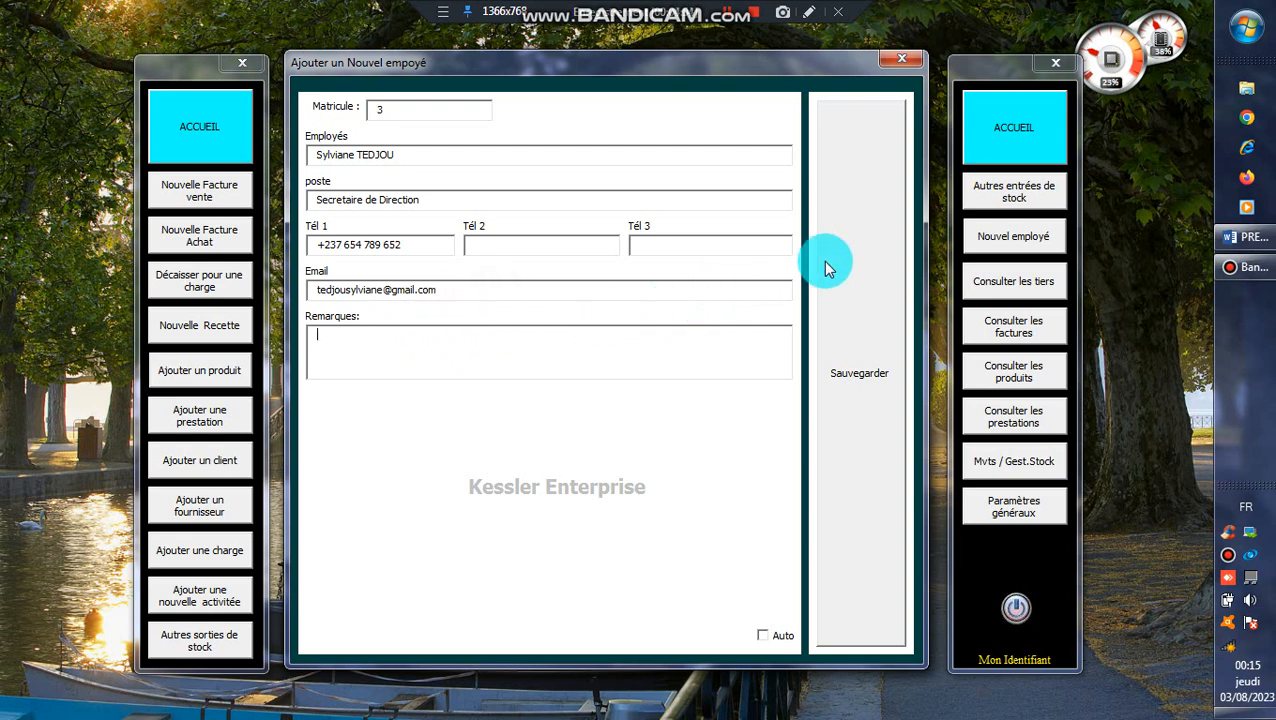
left_click(732, 14)
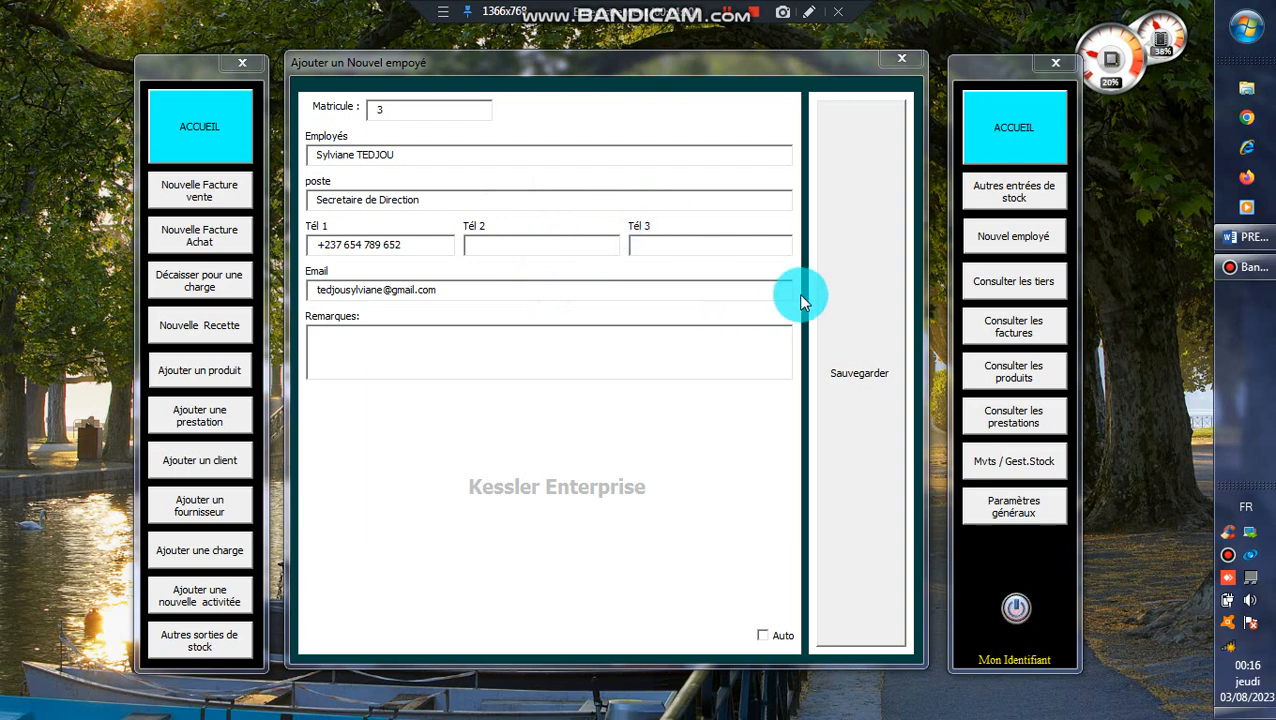
left_click(841, 293)
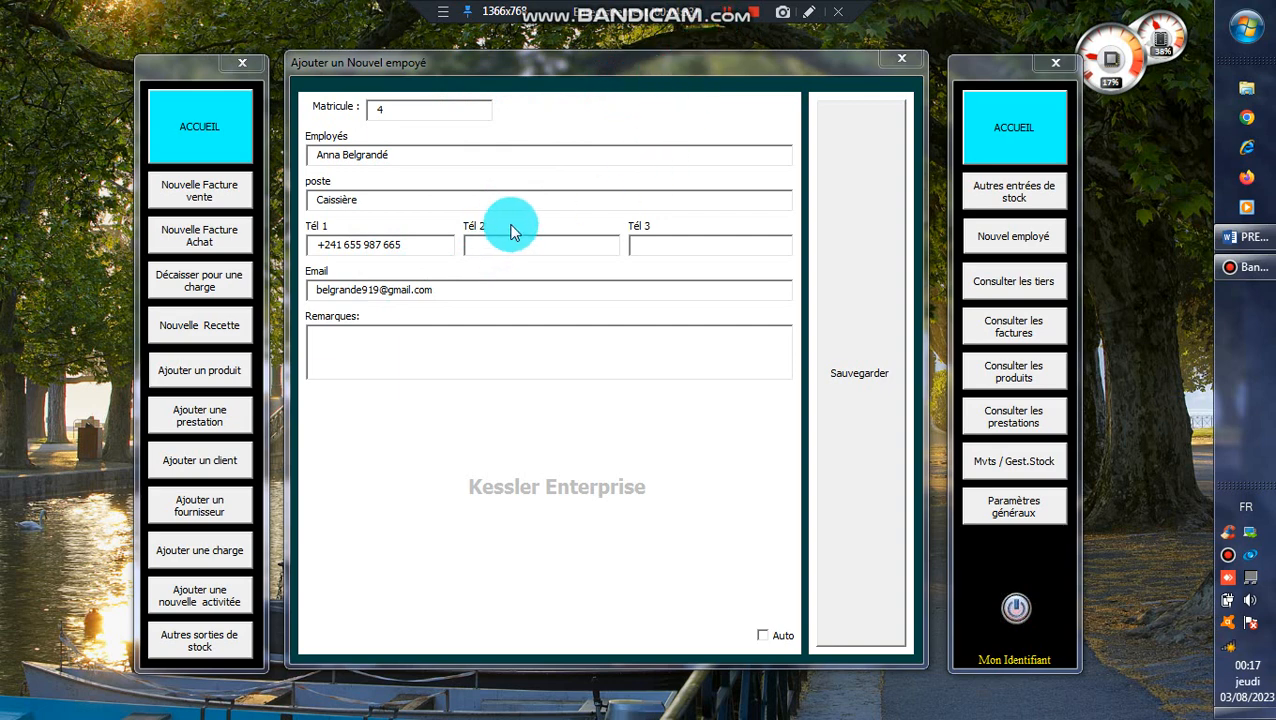
Save employees 4 and 5, both Caissière, with their phone numbers and e-mails.
left_click(820, 259)
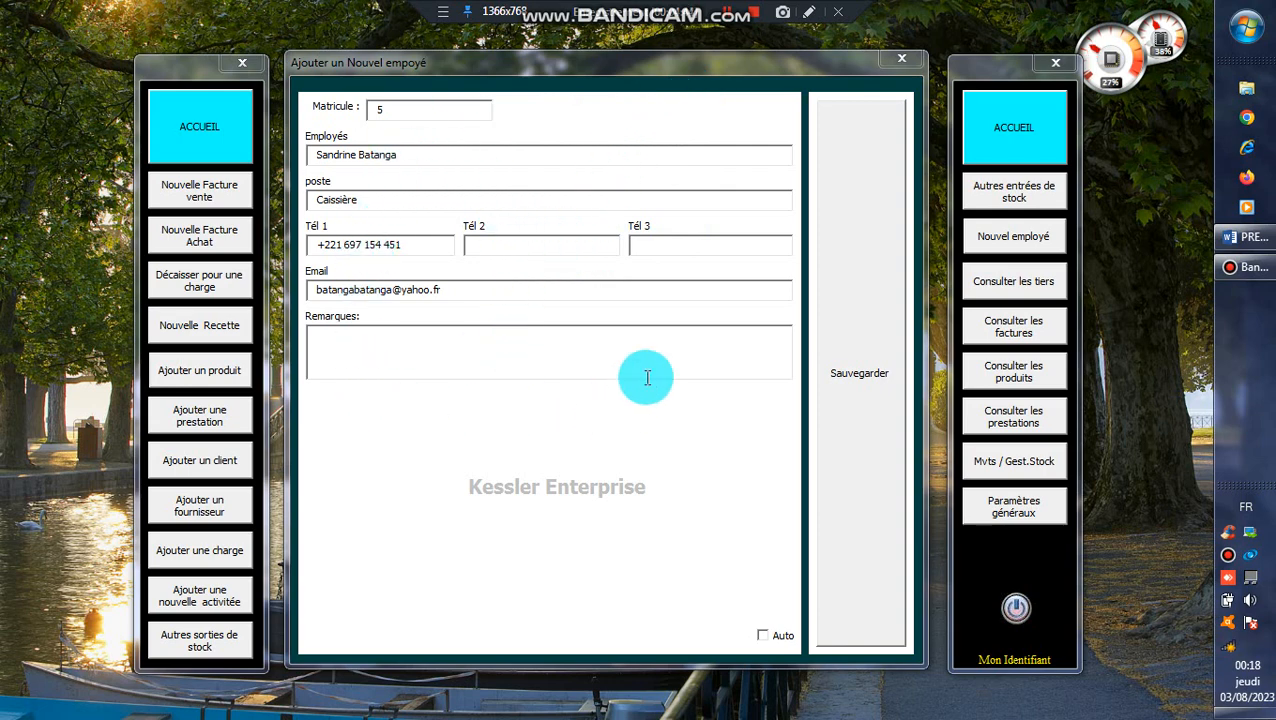
left_click(822, 388)
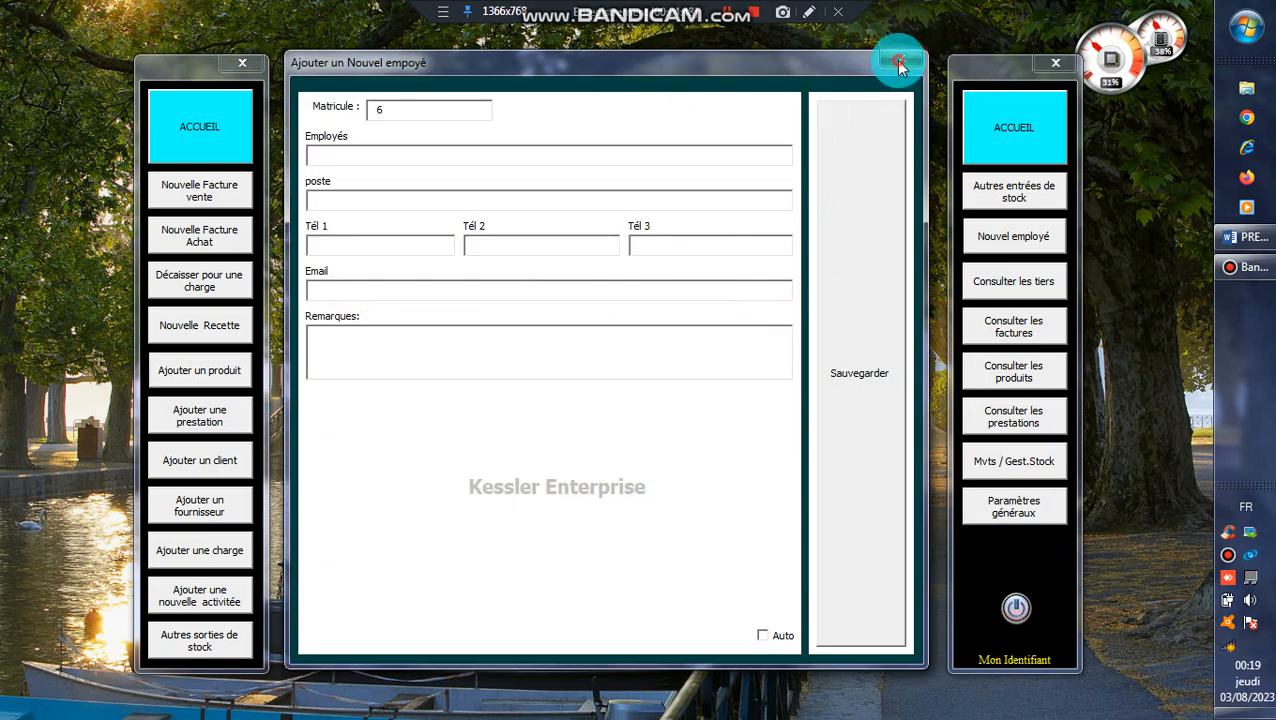
Add the CEO employee as a new user and continue to their menu rights.
left_click(898, 62)
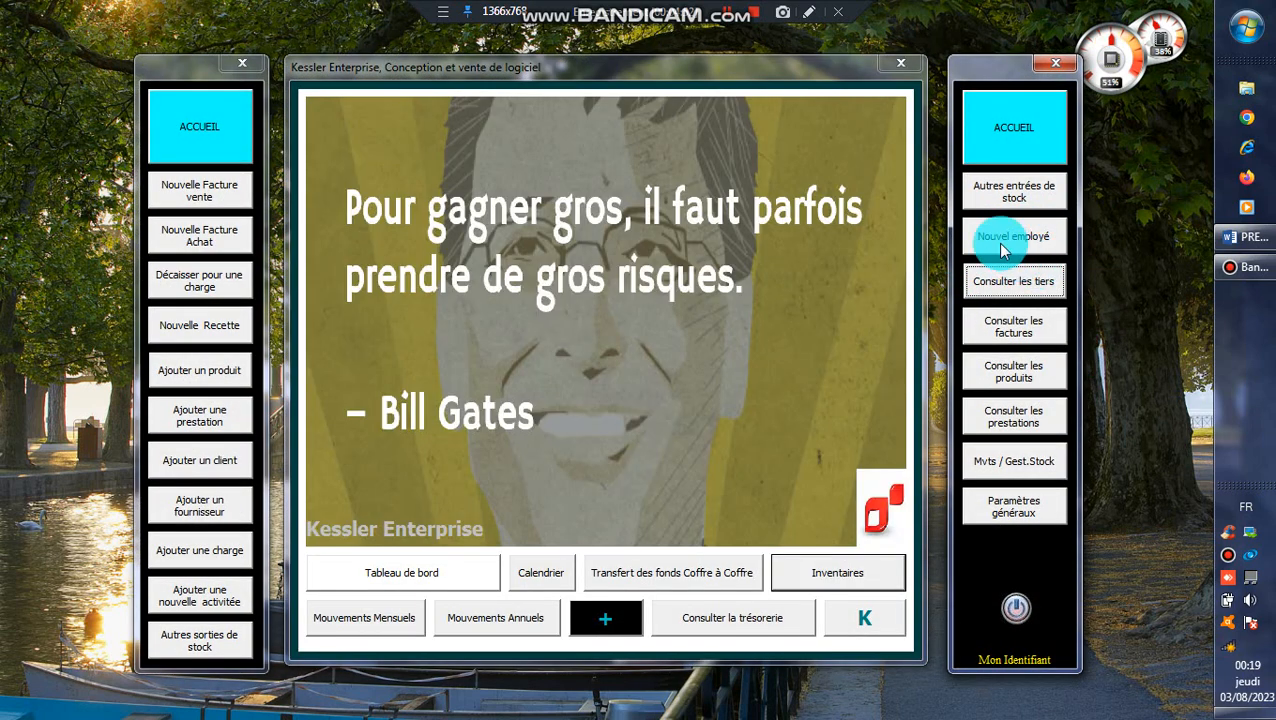
left_click(1003, 506)
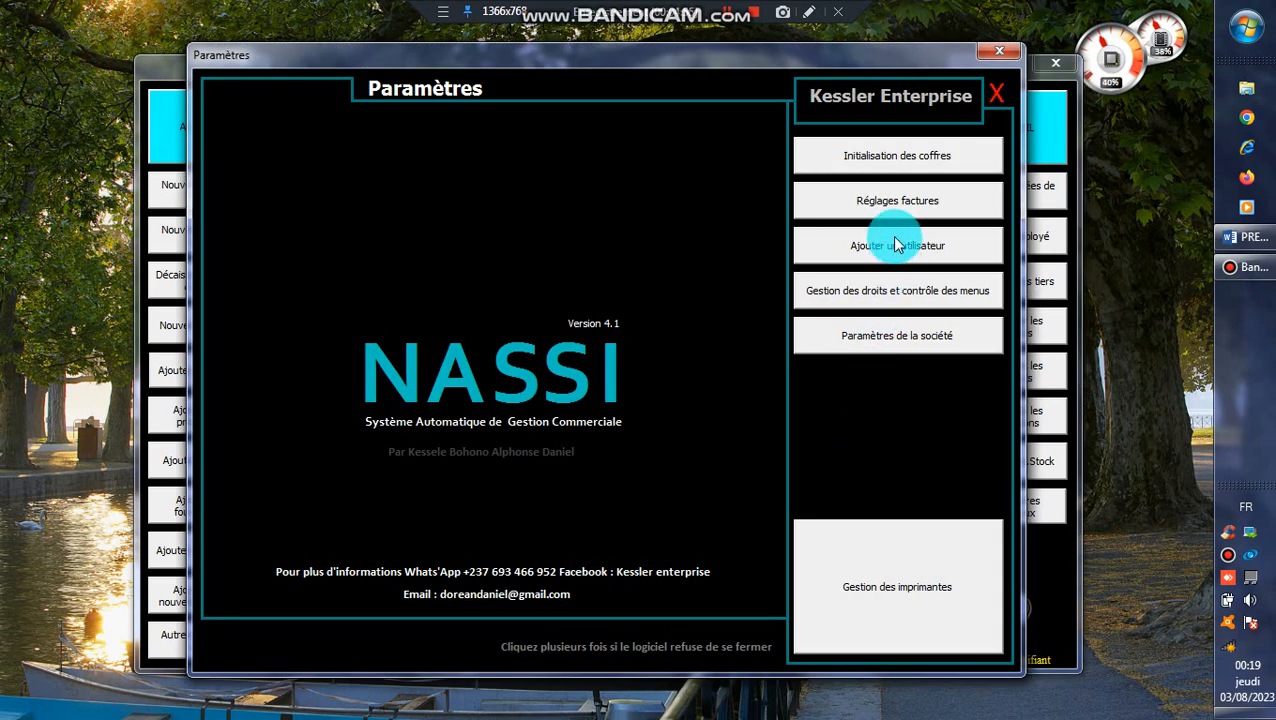
left_click(897, 245)
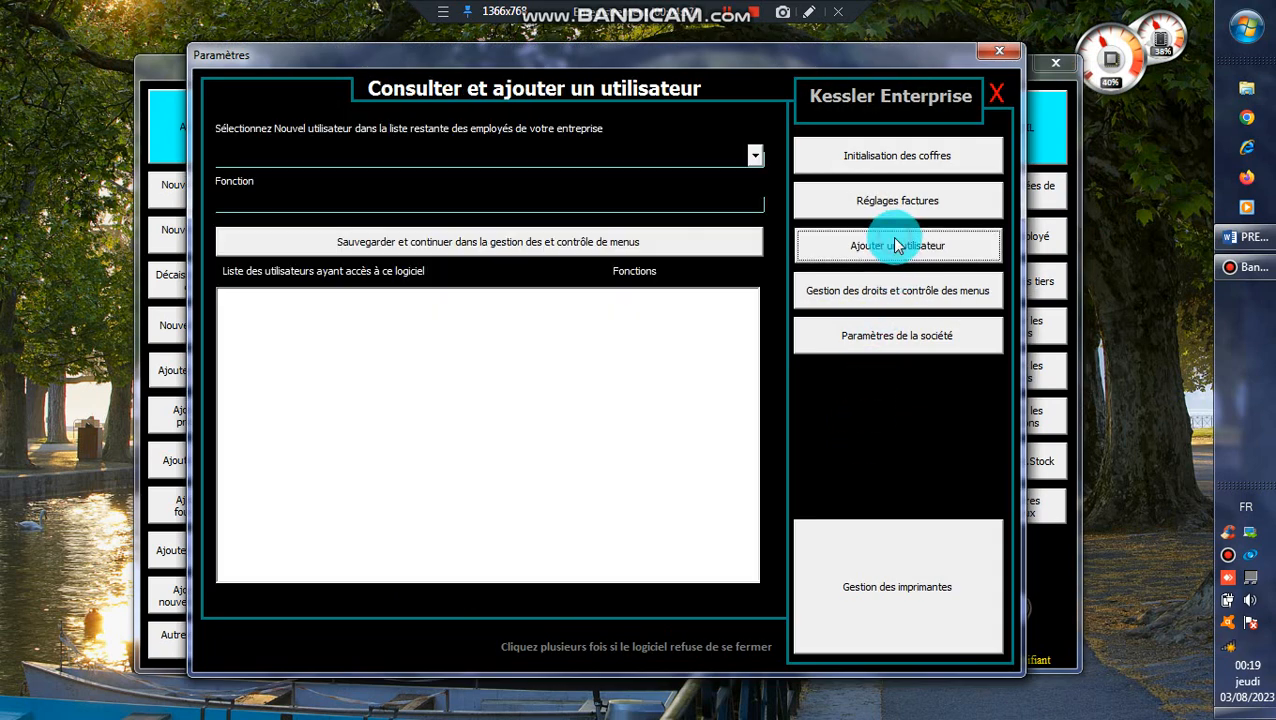
left_click(755, 157)
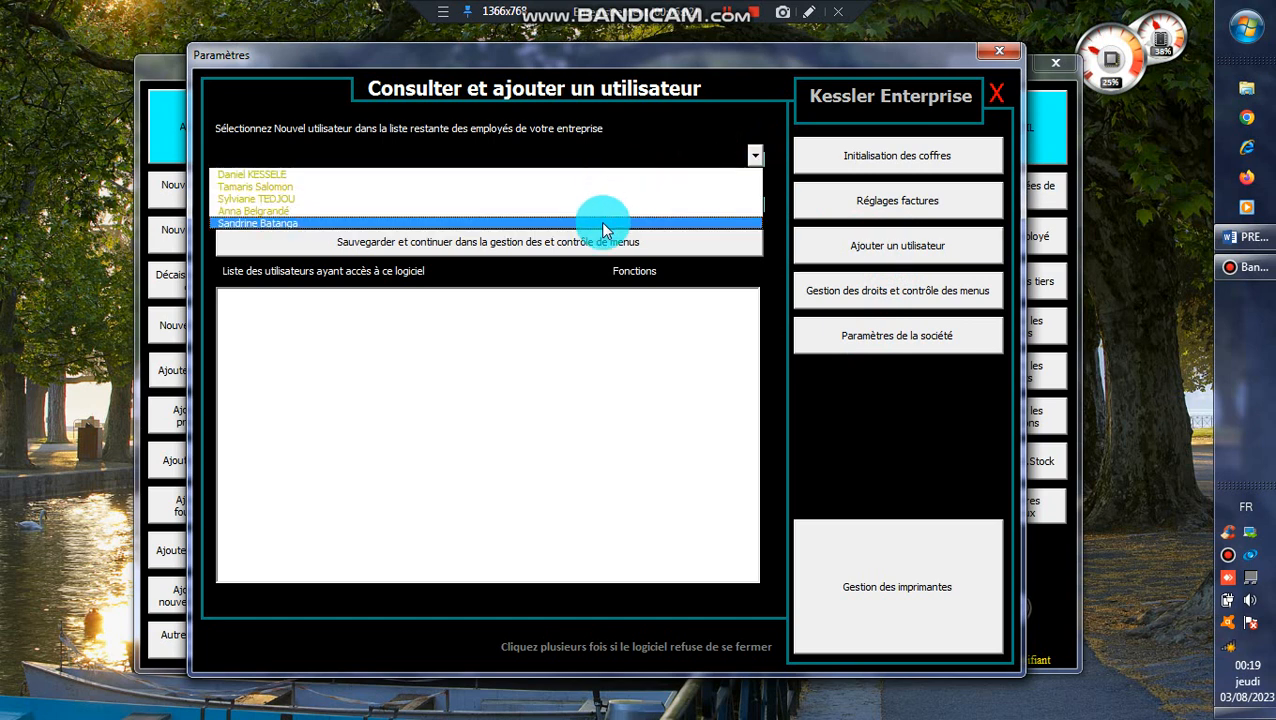
left_click(456, 175)
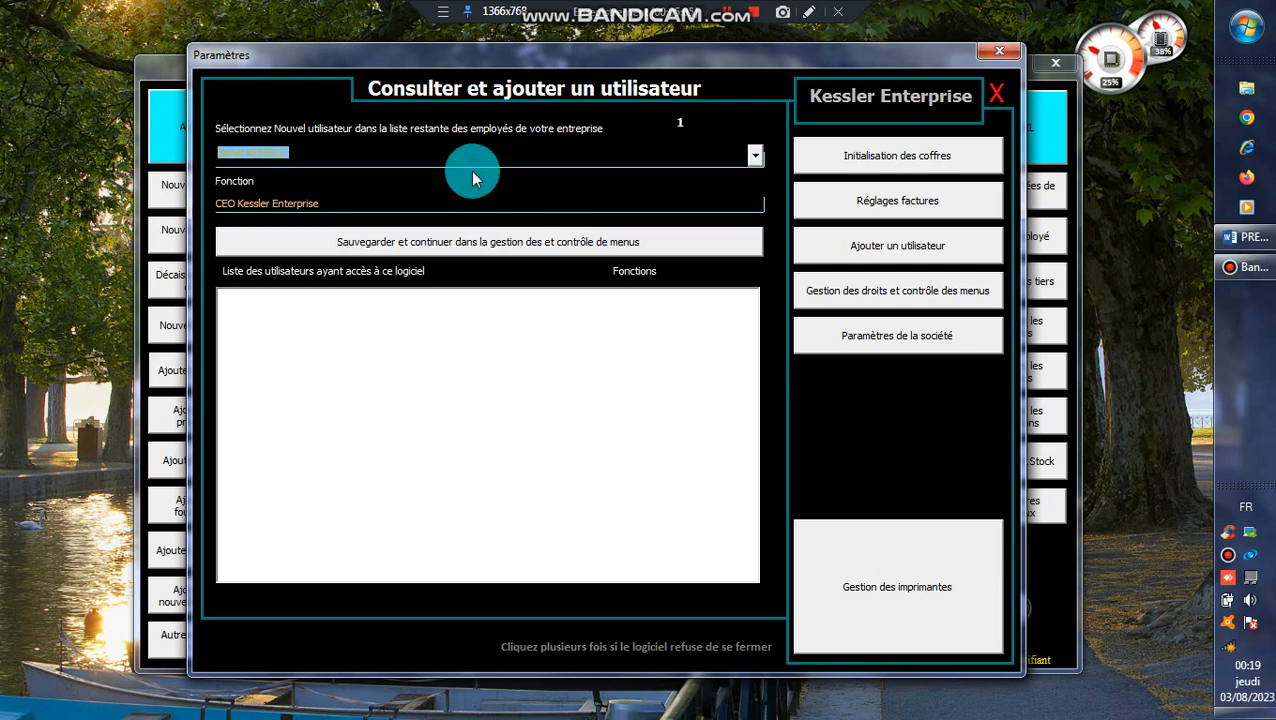
left_click(396, 241)
left_click(395, 236)
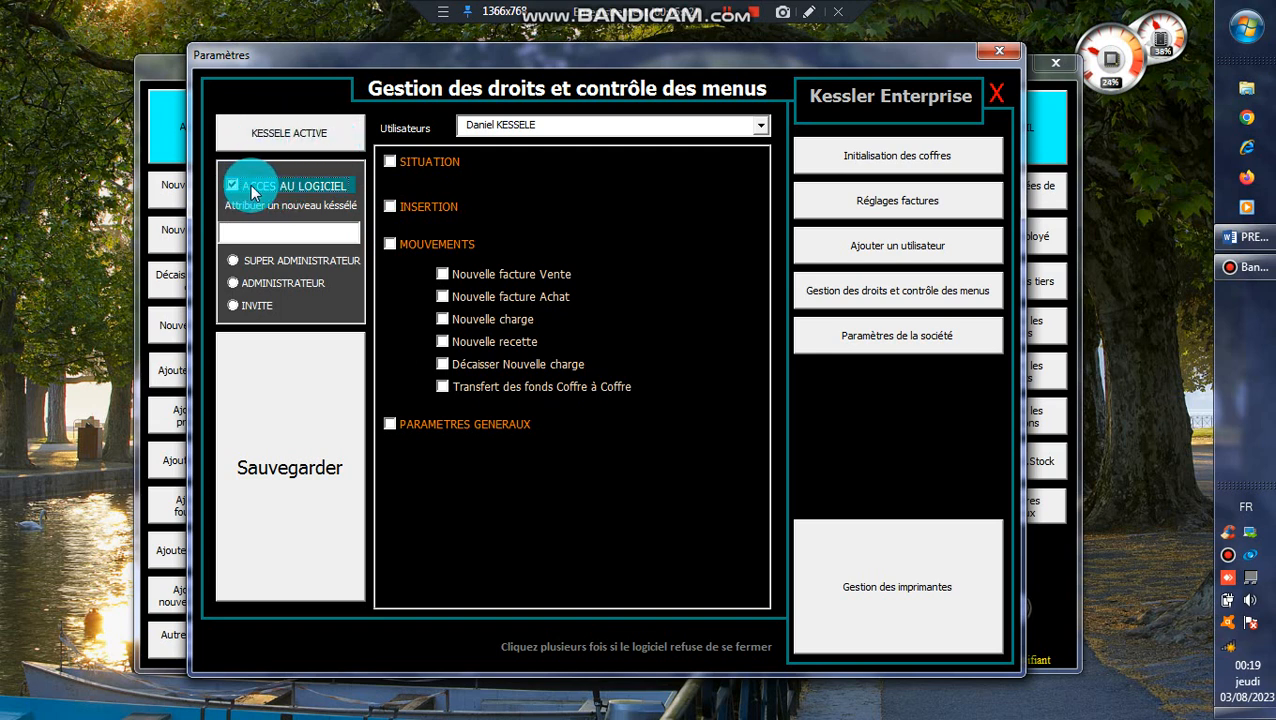
Grant all SITUATION, PARAMETRES GENERAUX, MOUVEMENTS and INSERTION rights to the CEO user.
left_click(394, 163)
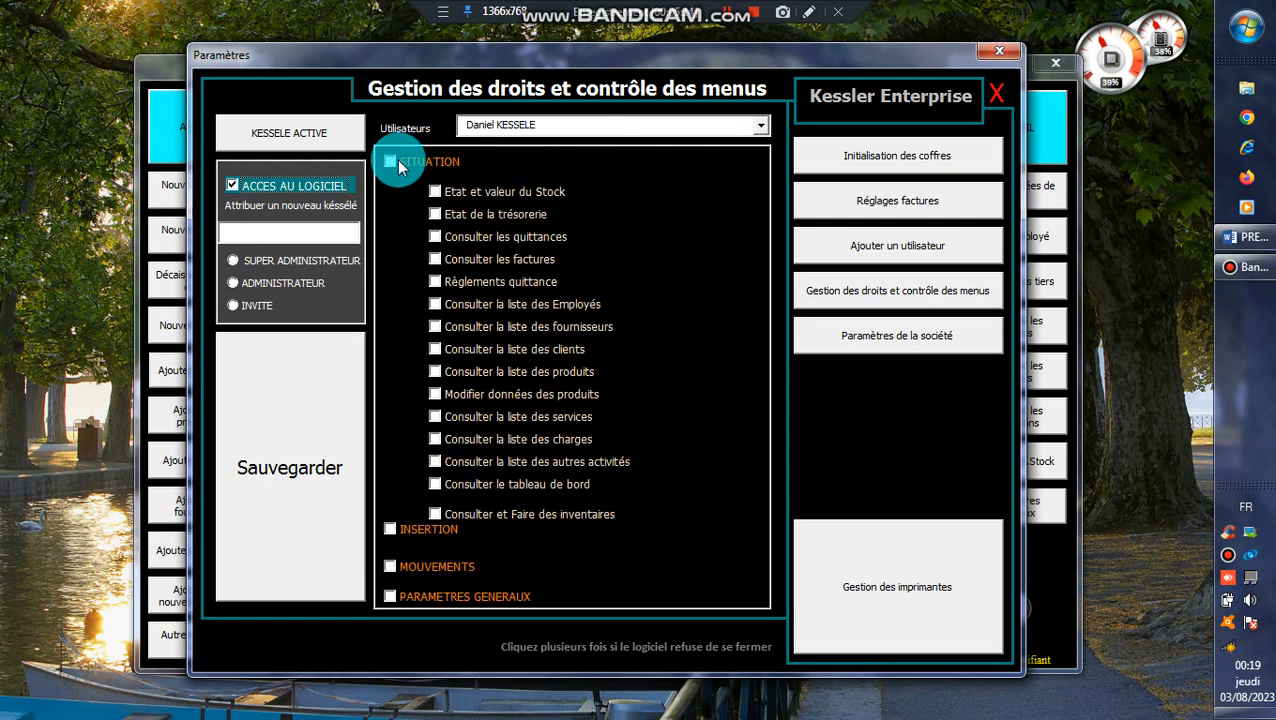
left_click(428, 530)
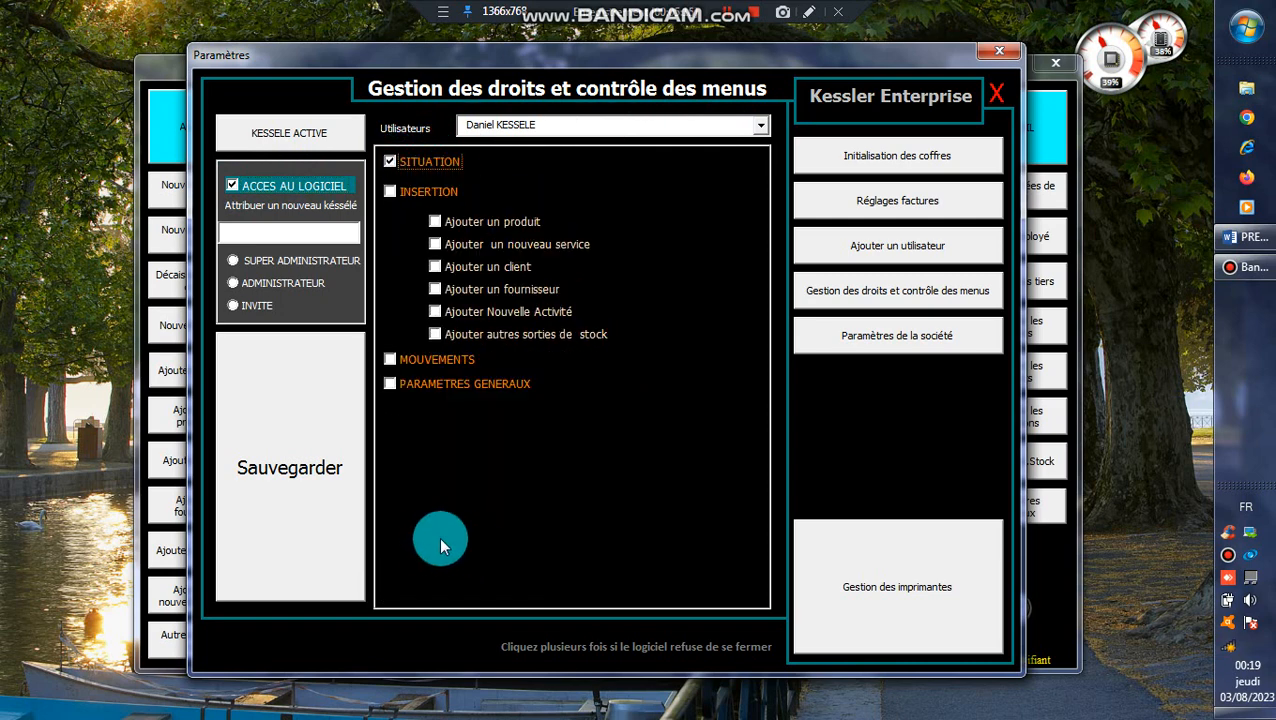
left_click(408, 390)
left_click(395, 360)
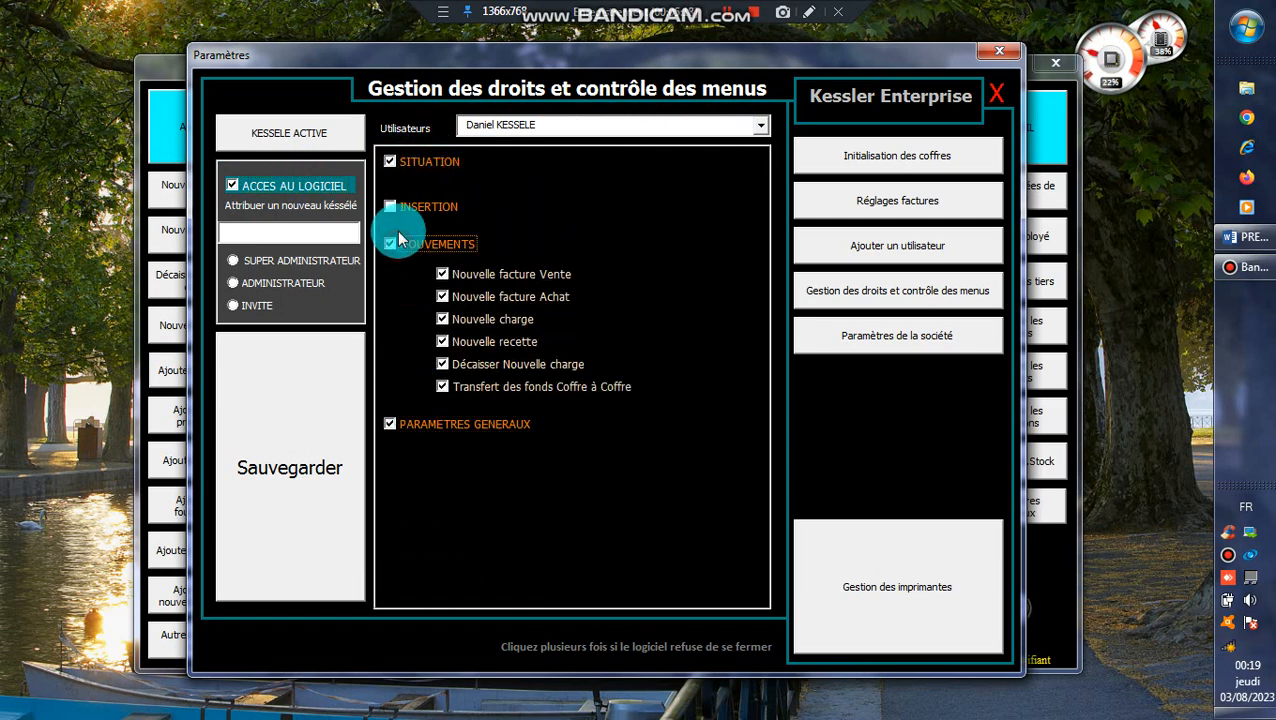
left_click(392, 202)
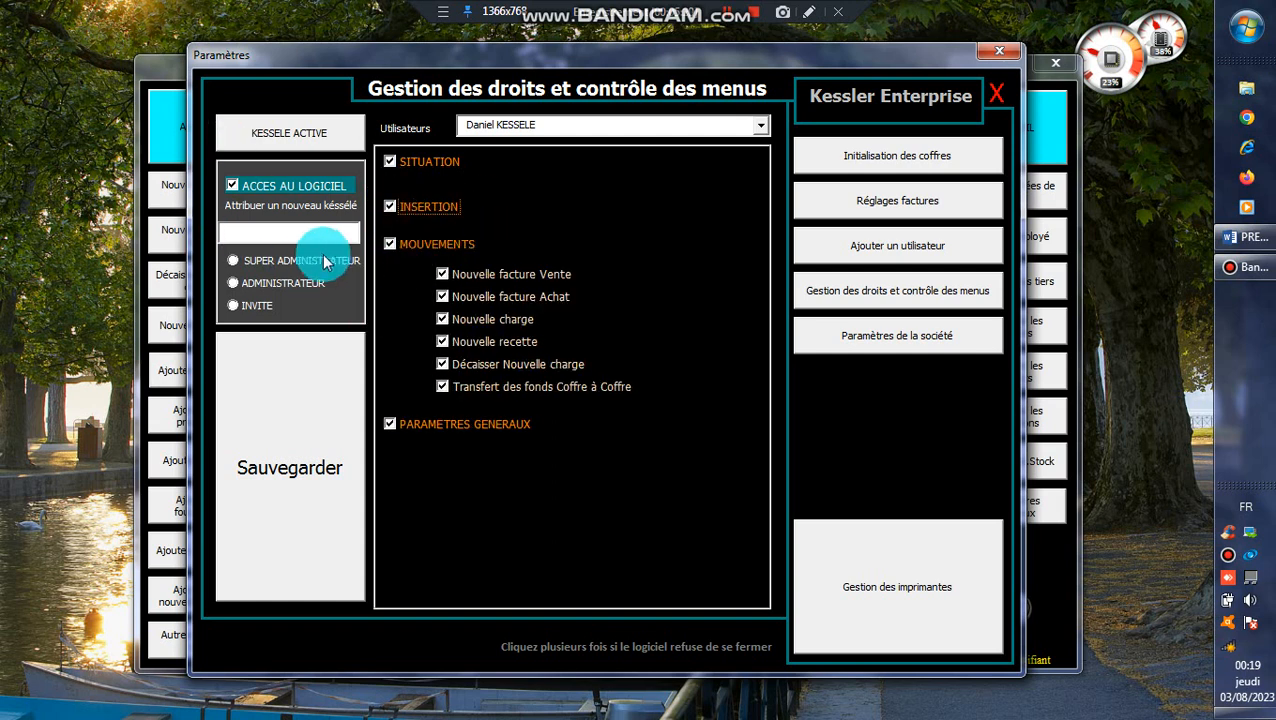
Set a password, choose SUPER ADMINISTRATEUR, and save and confirm the security configuration.
left_click(300, 226)
type("*")
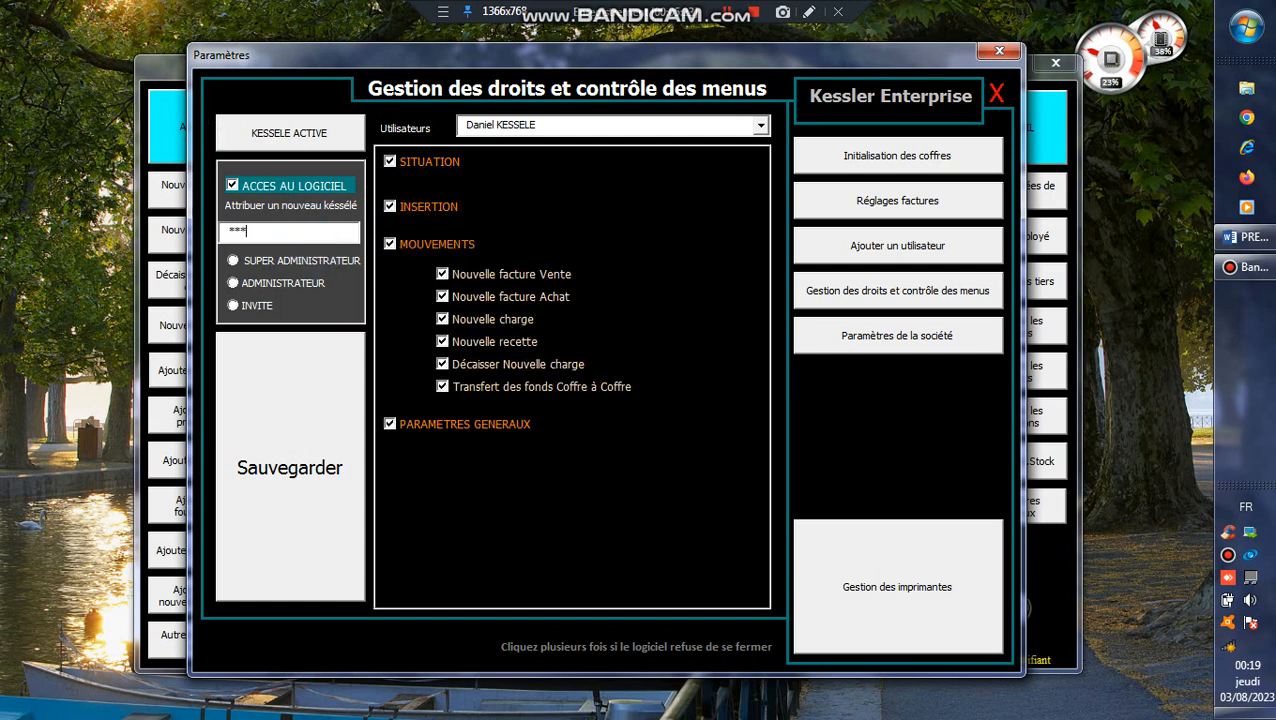
left_click(310, 262)
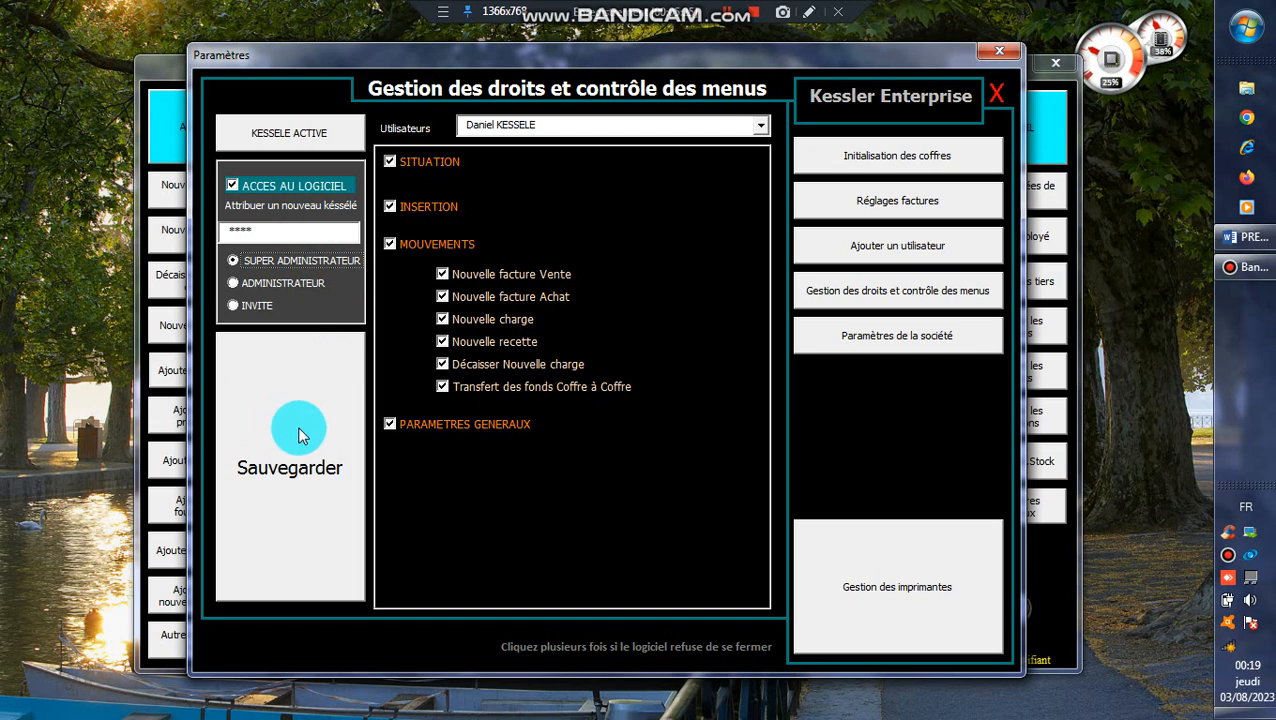
left_click(301, 436)
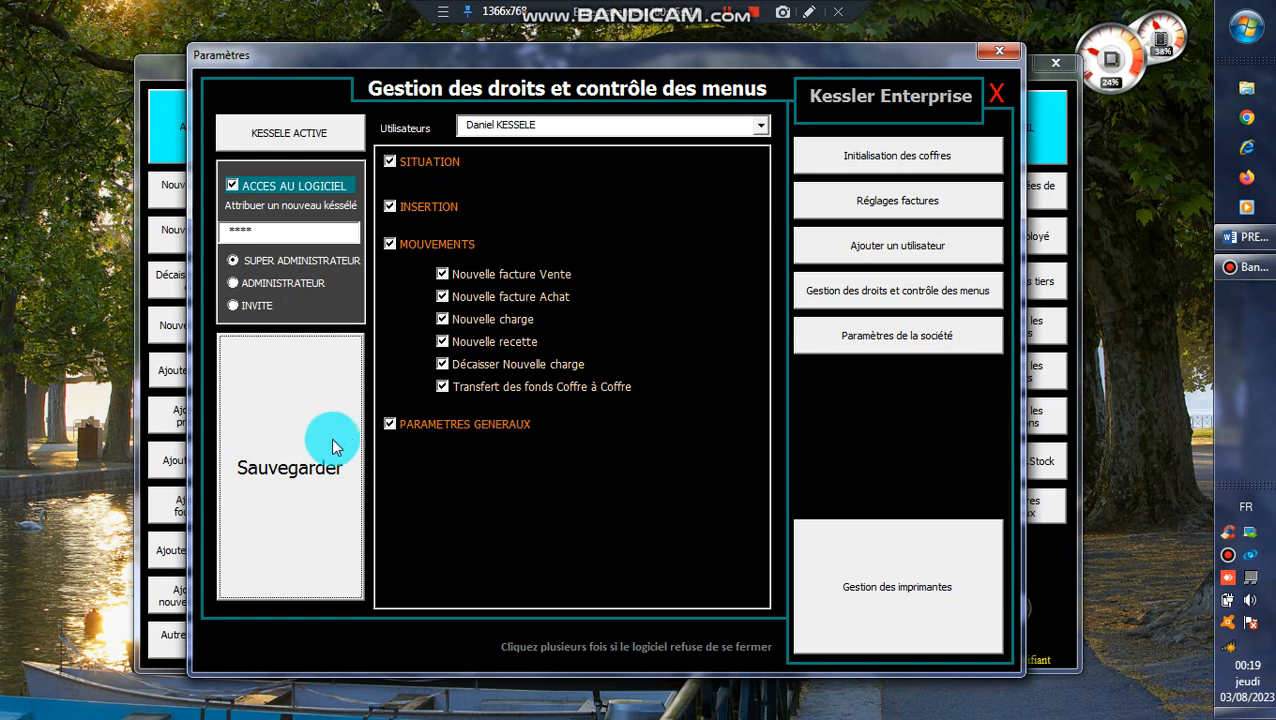
left_click(277, 452)
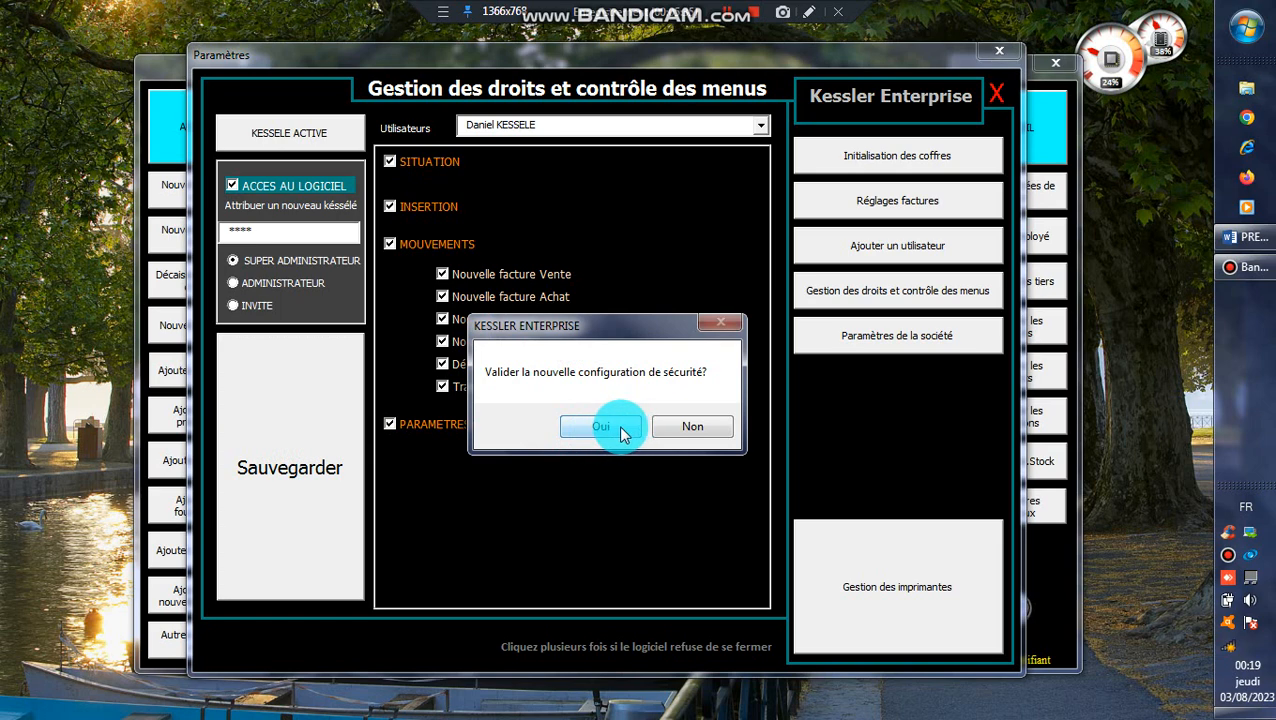
left_click(601, 427)
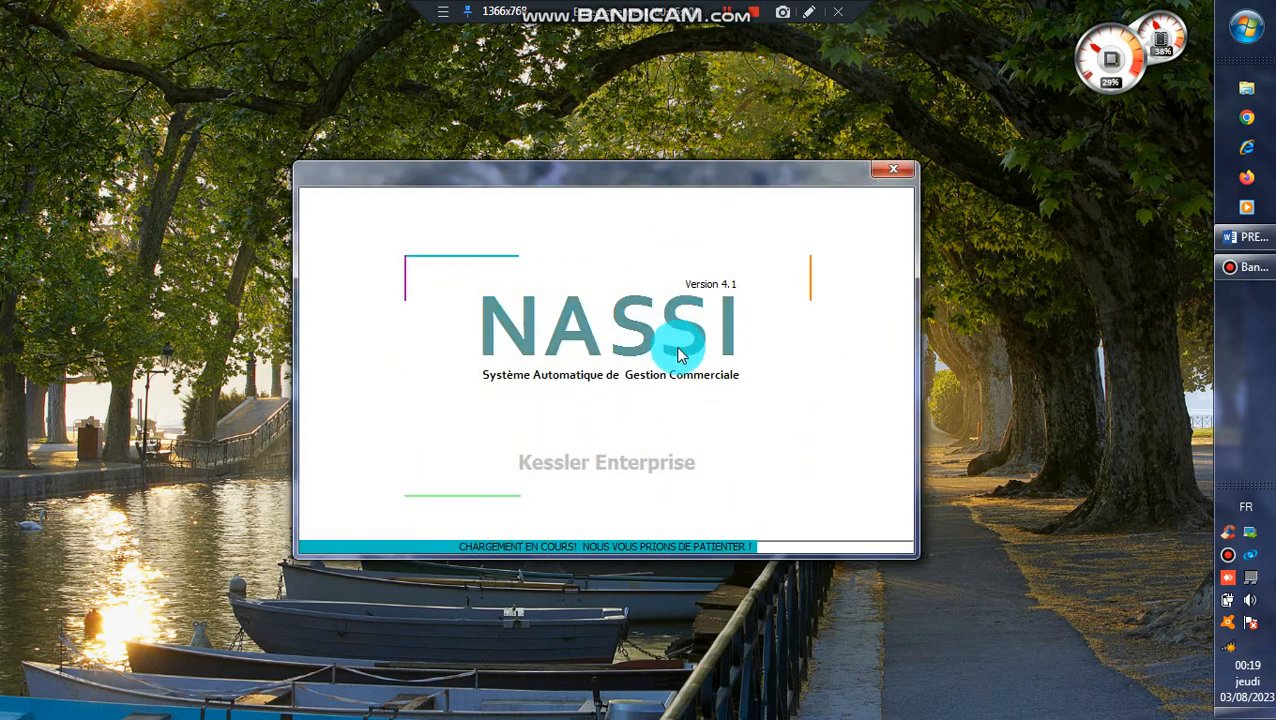
After the reload, load the CEO user in rights management and verify their SITUATION and MOUVEMENTS rights.
left_click(617, 452)
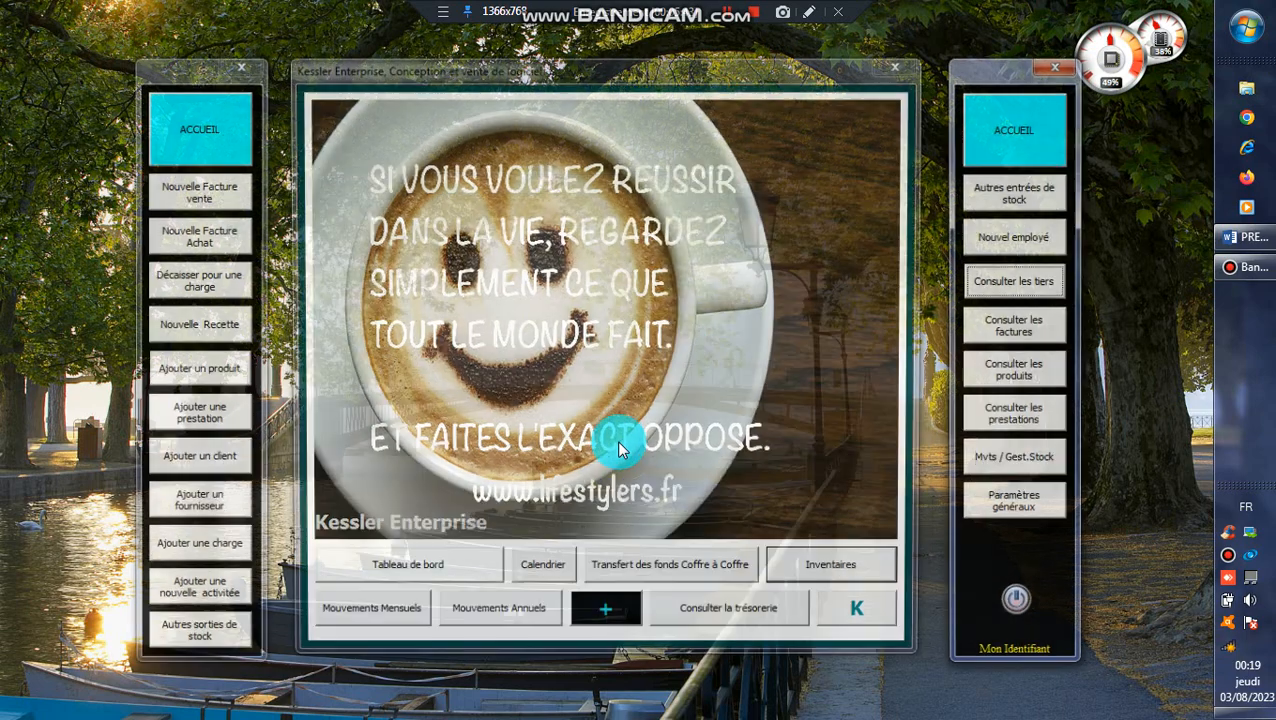
left_click(990, 506)
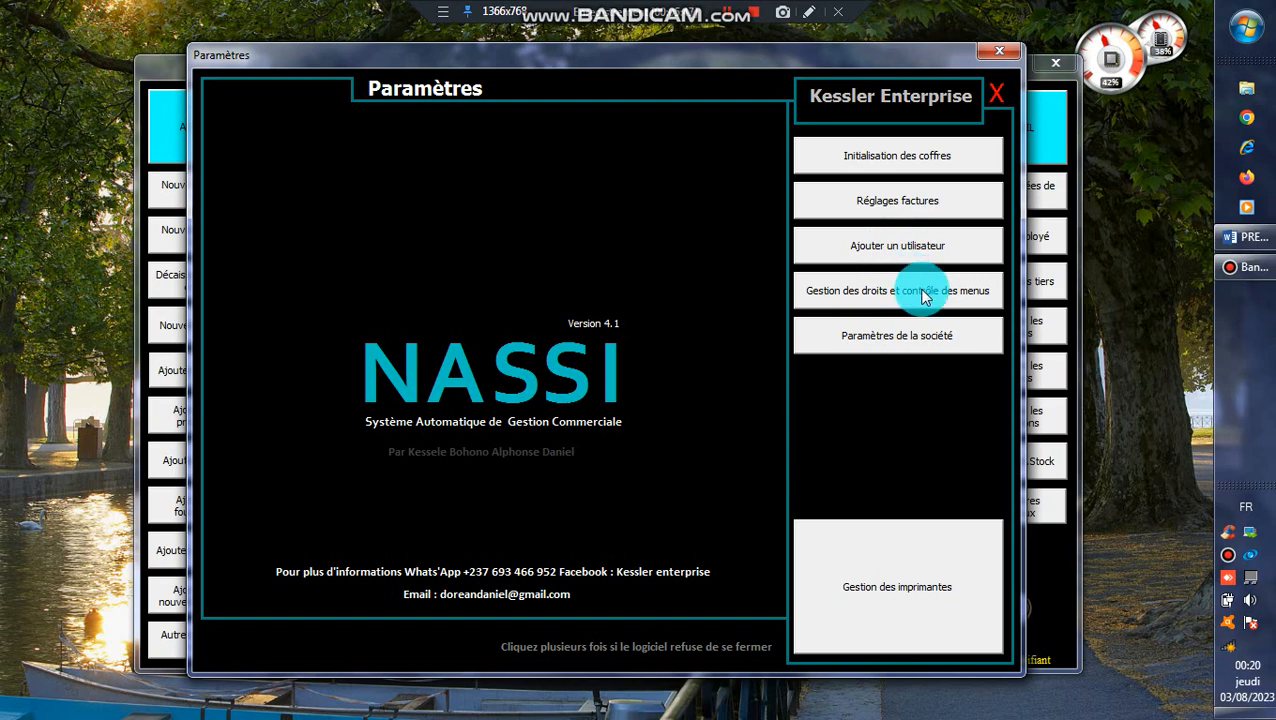
left_click(922, 293)
left_click(760, 128)
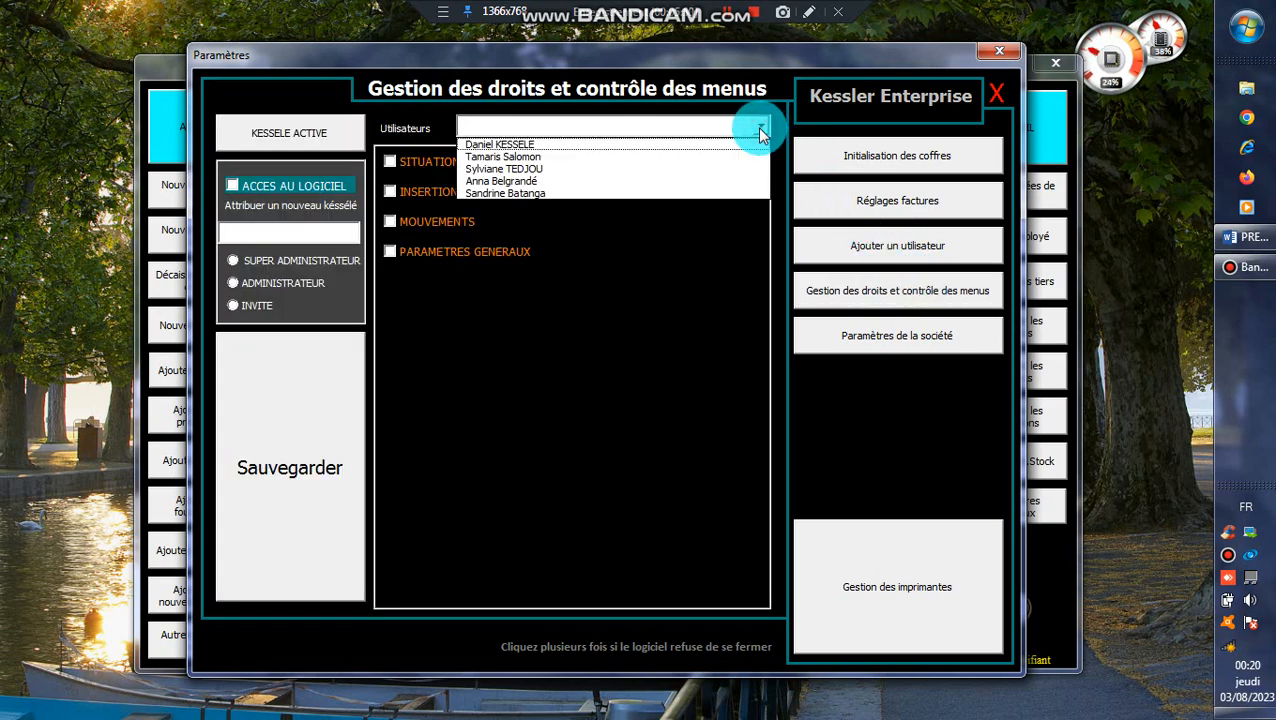
left_click(757, 127)
left_click(757, 127)
left_click(741, 144)
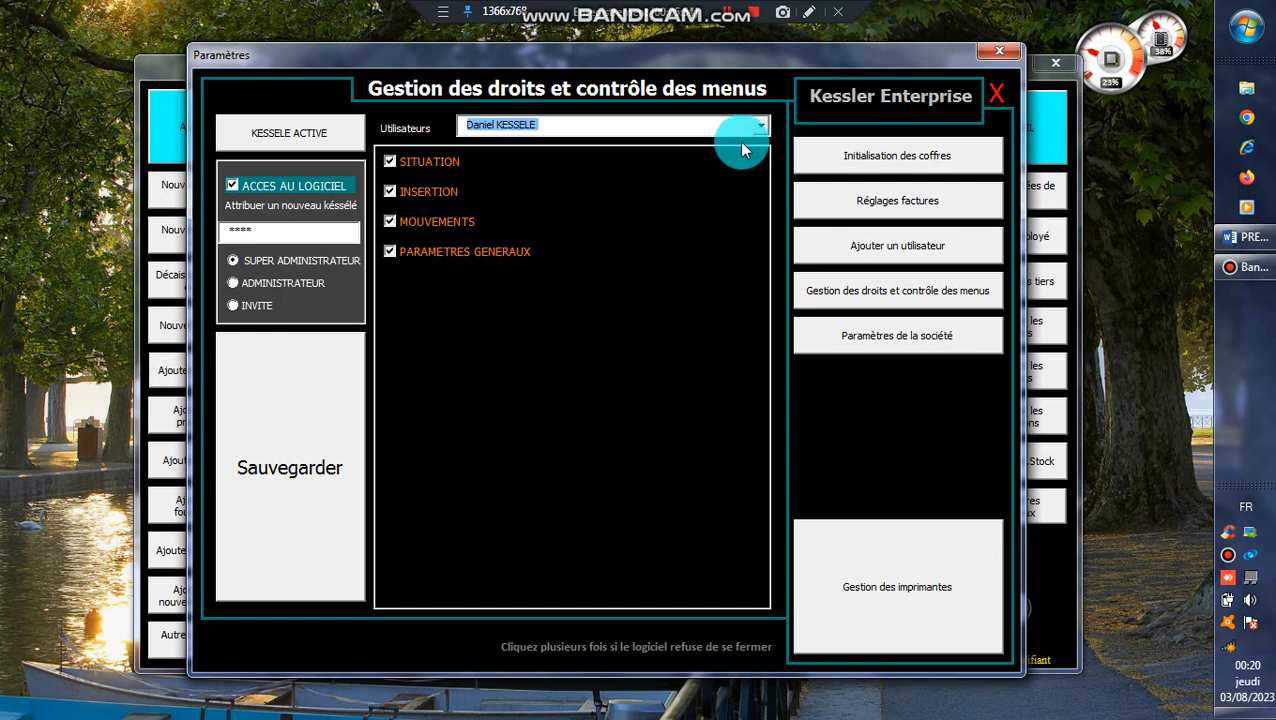
left_click(445, 163)
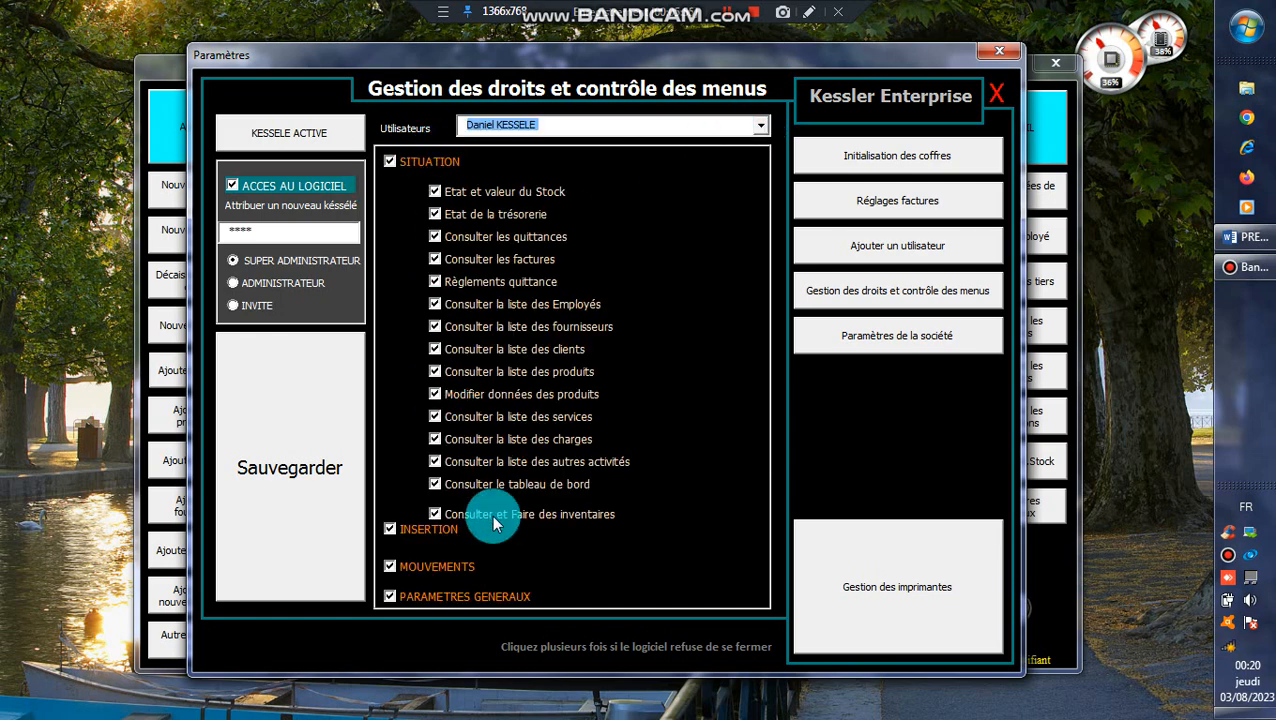
left_click(454, 560)
Load the deputy director's rights, confirm none are granted, and close the rights panel.
left_click(757, 125)
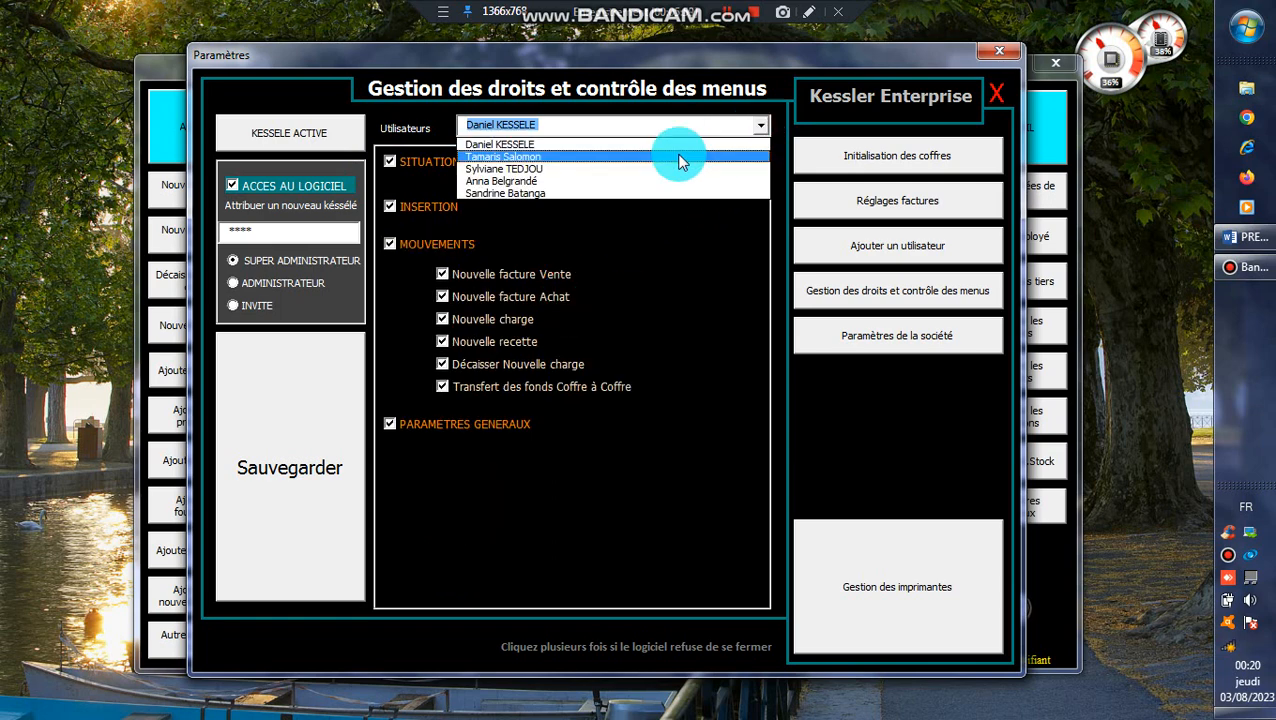
left_click(678, 156)
left_click(388, 185)
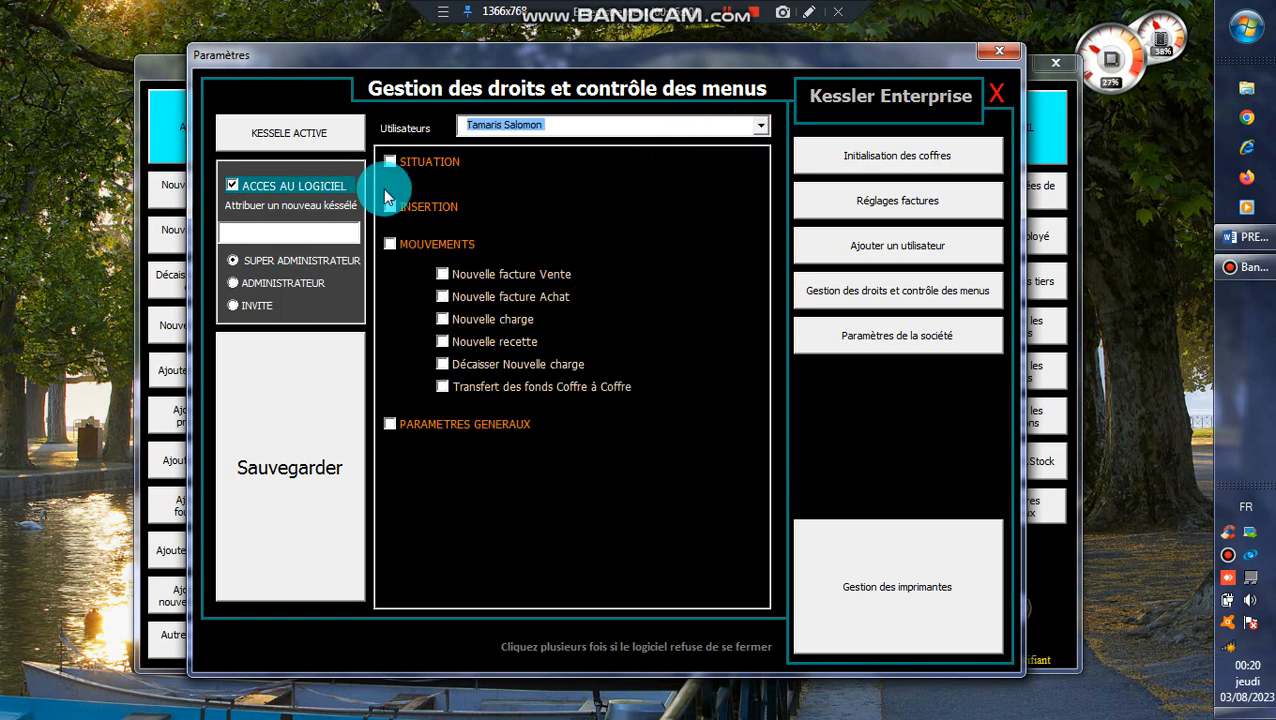
left_click(995, 95)
left_click(908, 247)
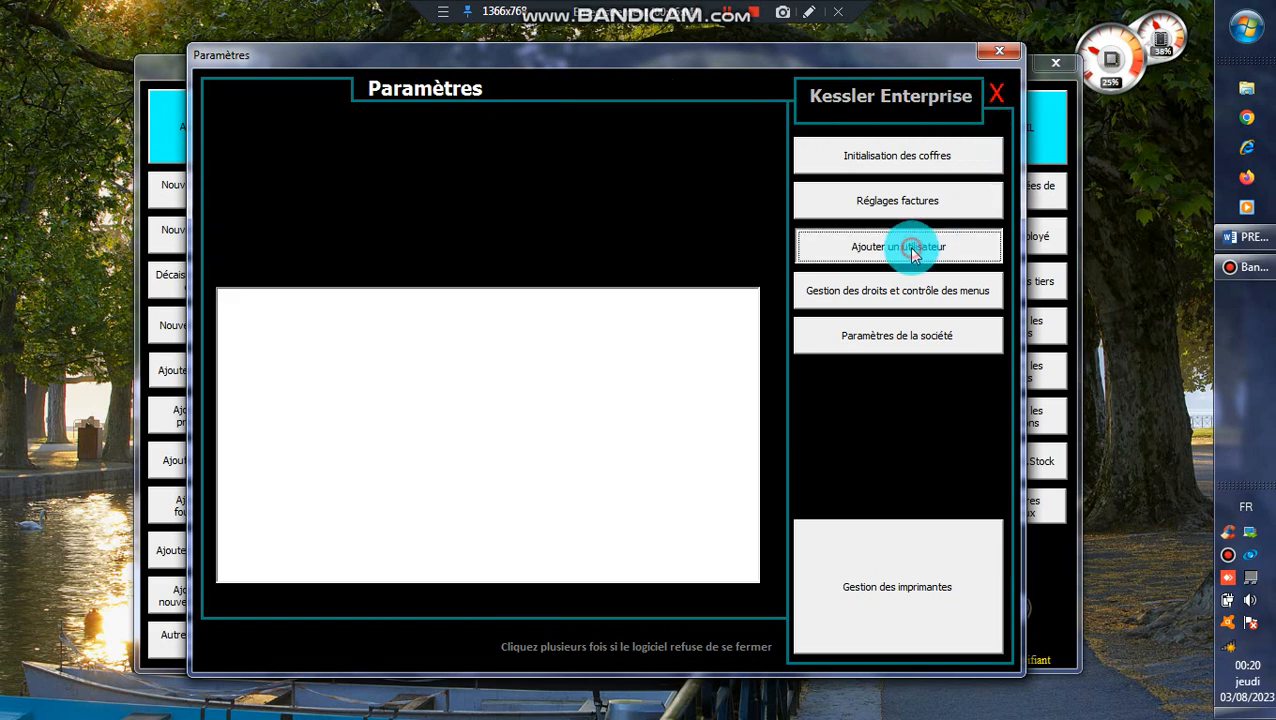
Browse the user list showing all five registered employees and their functions.
left_click(759, 156)
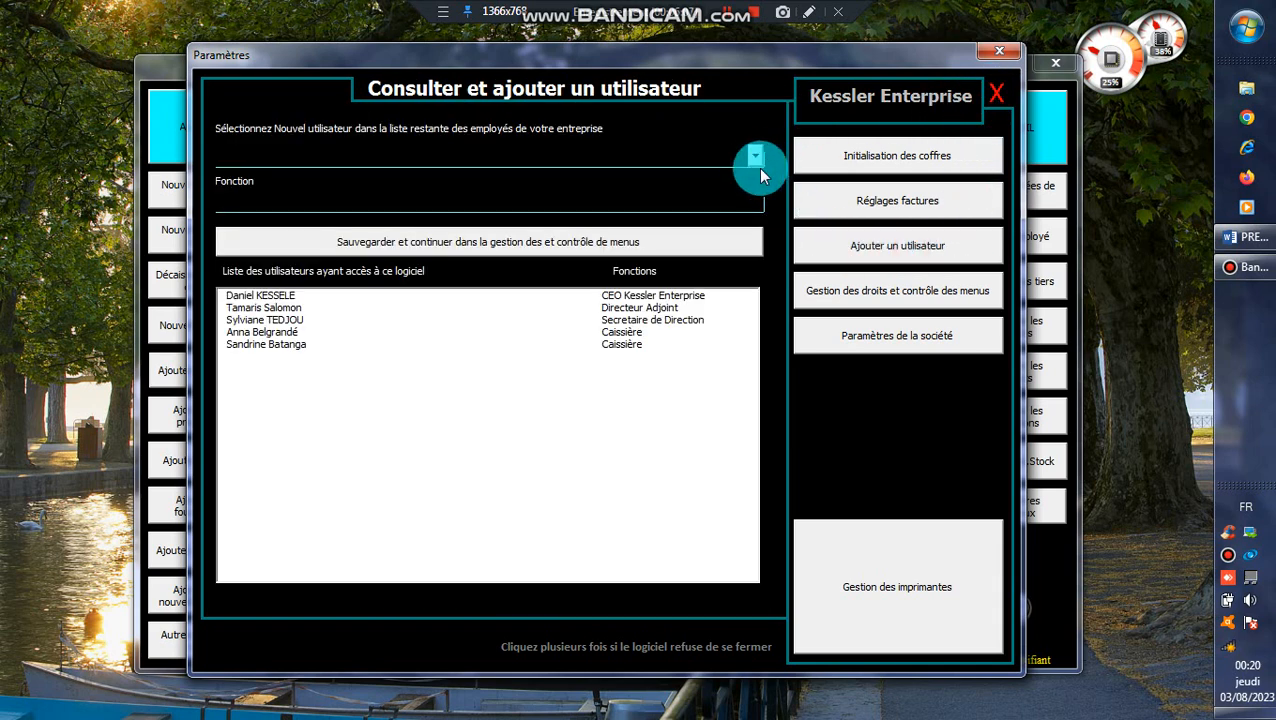
left_click(728, 17)
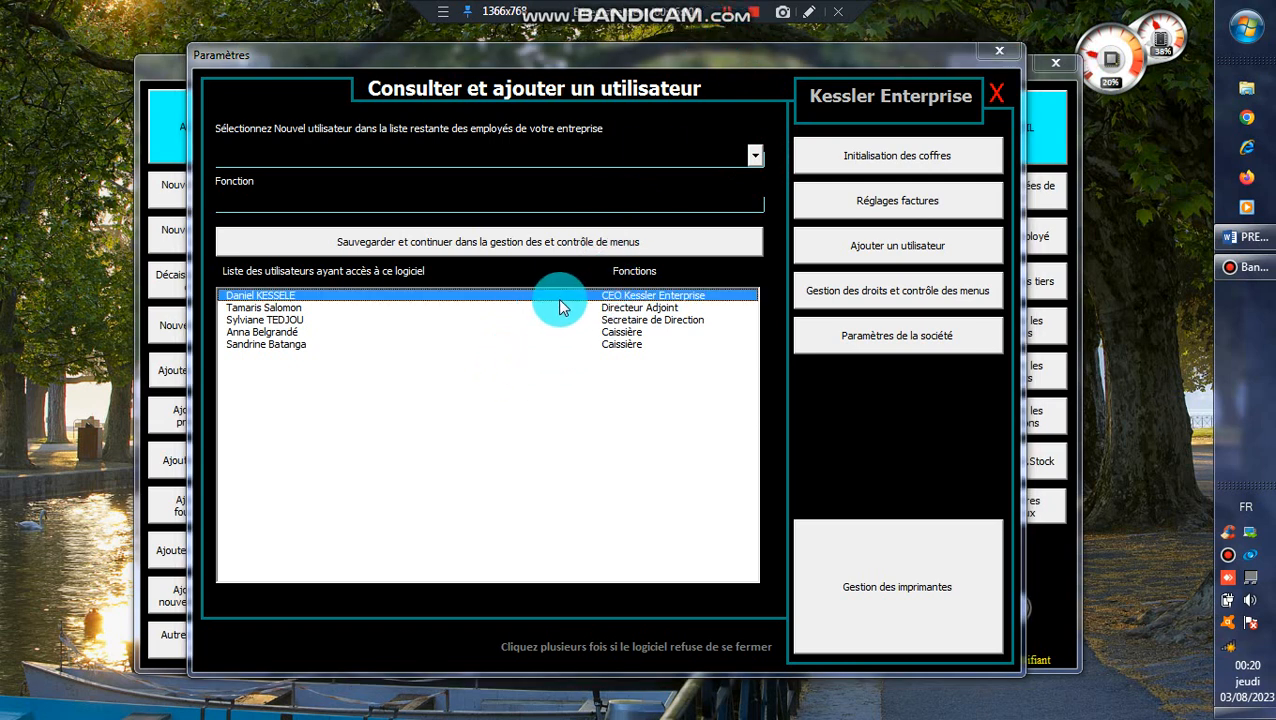
left_click_drag(558, 299, 603, 318)
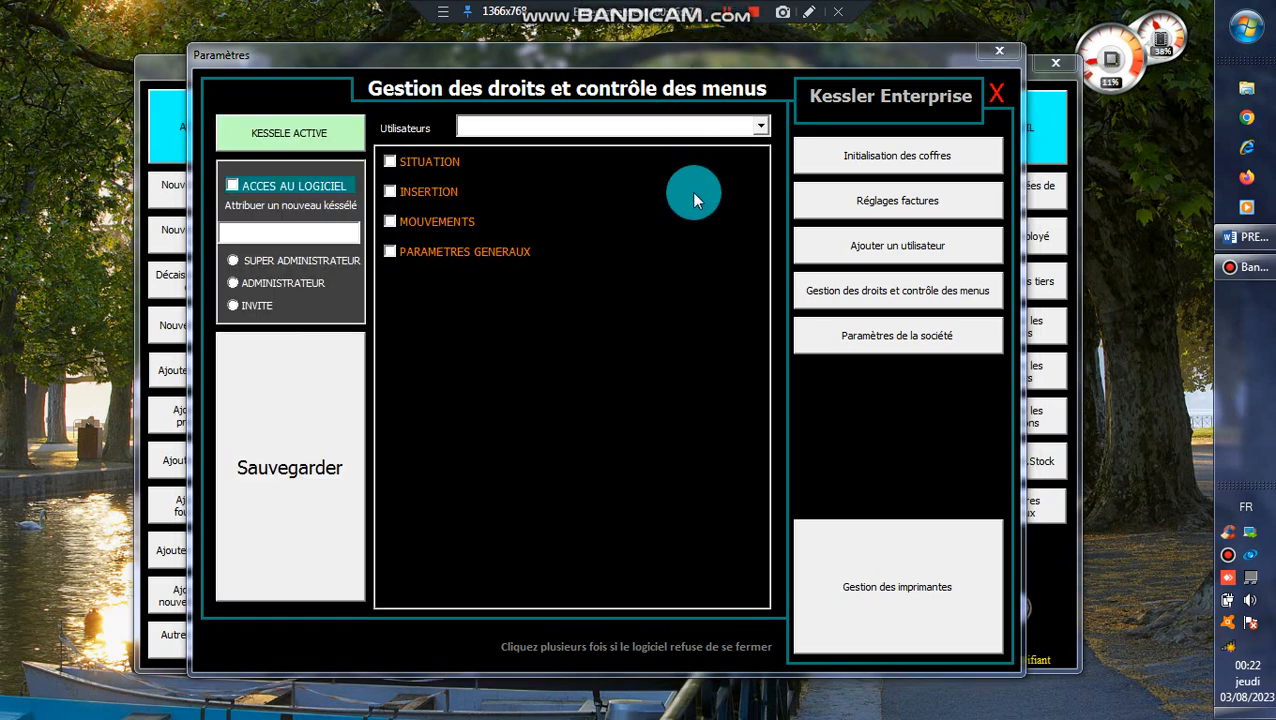
Load the deputy director's rights and grant him access to the software.
mouse_move(490, 176)
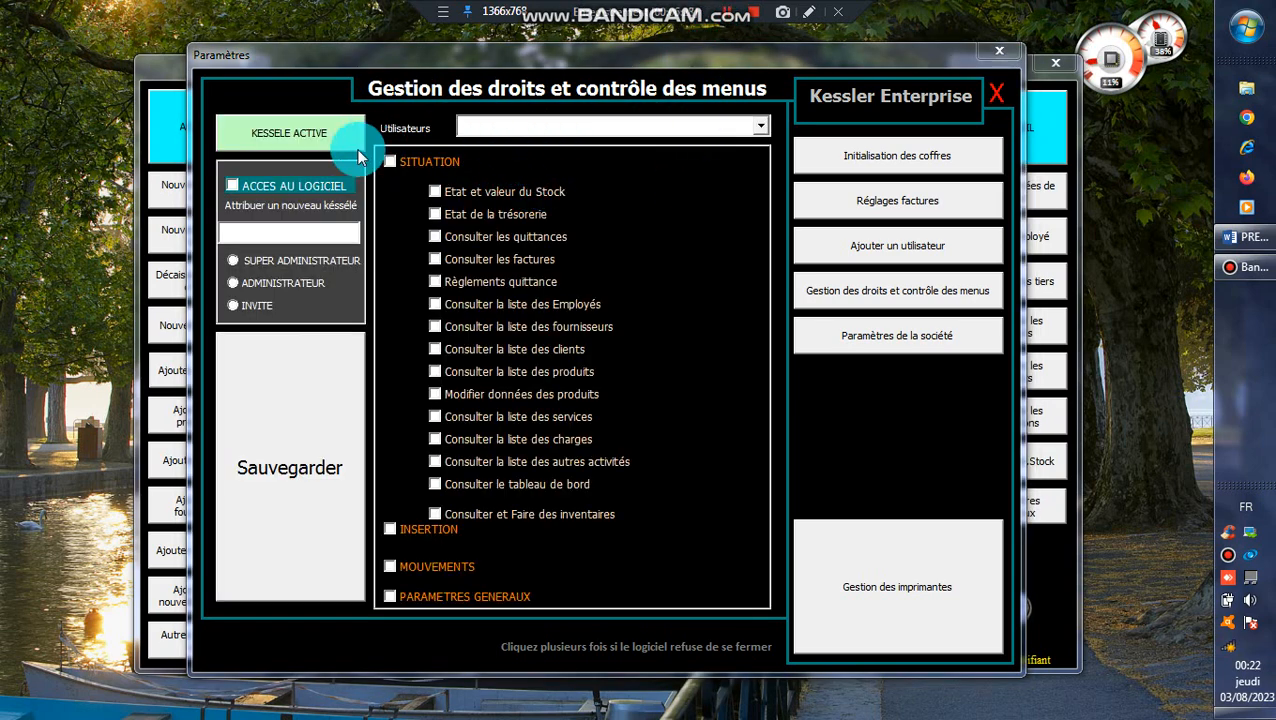
left_click(757, 127)
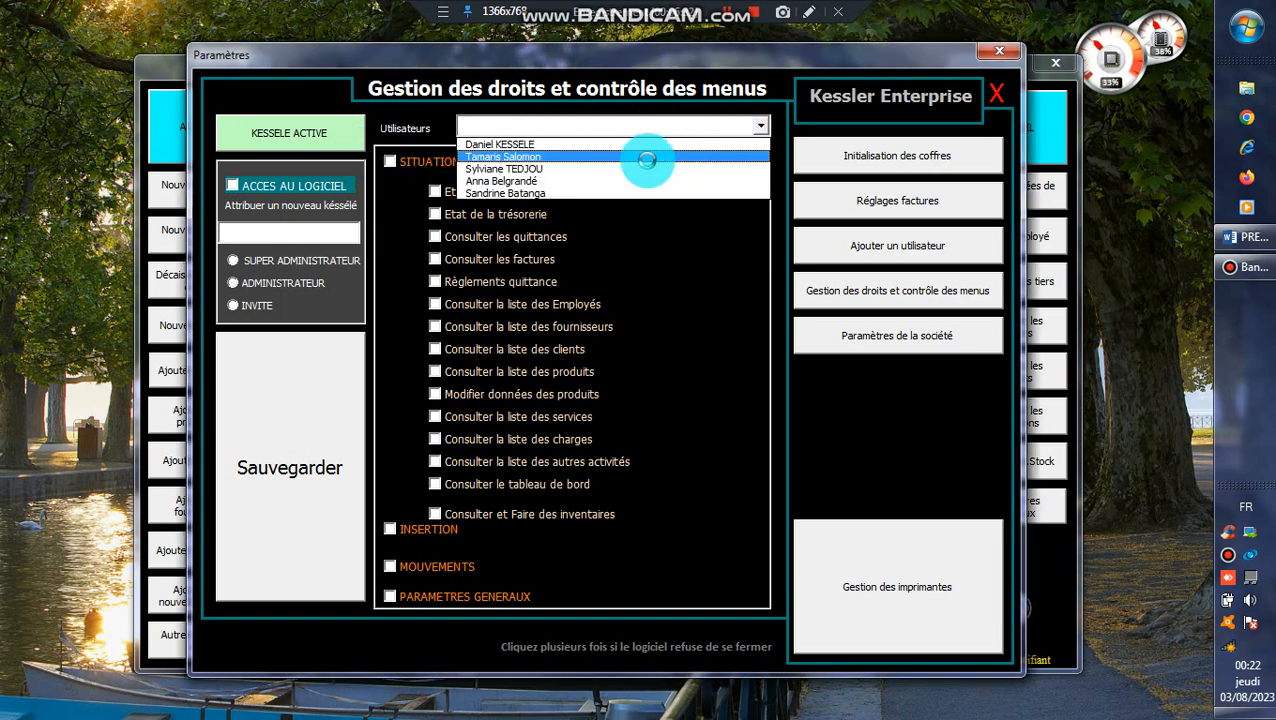
left_click(649, 157)
left_click(240, 186)
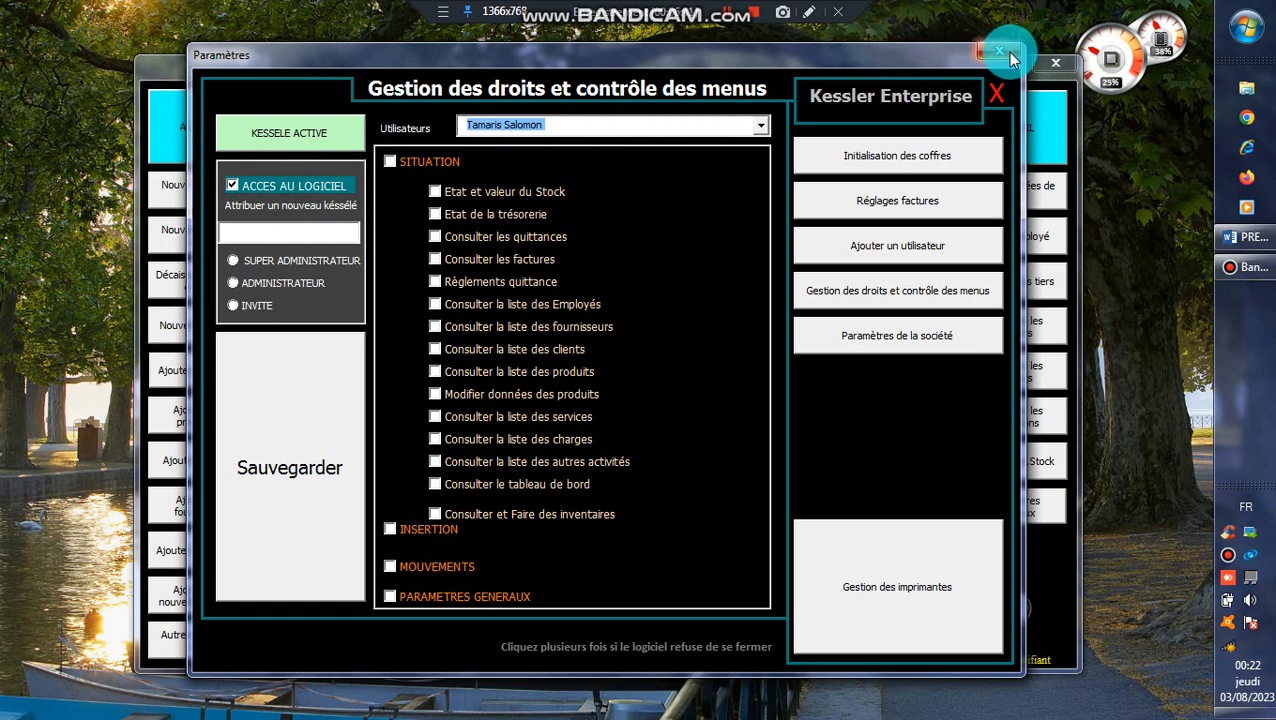
Select the deputy director among the registered users and return to rights and menu control management.
left_click(908, 252)
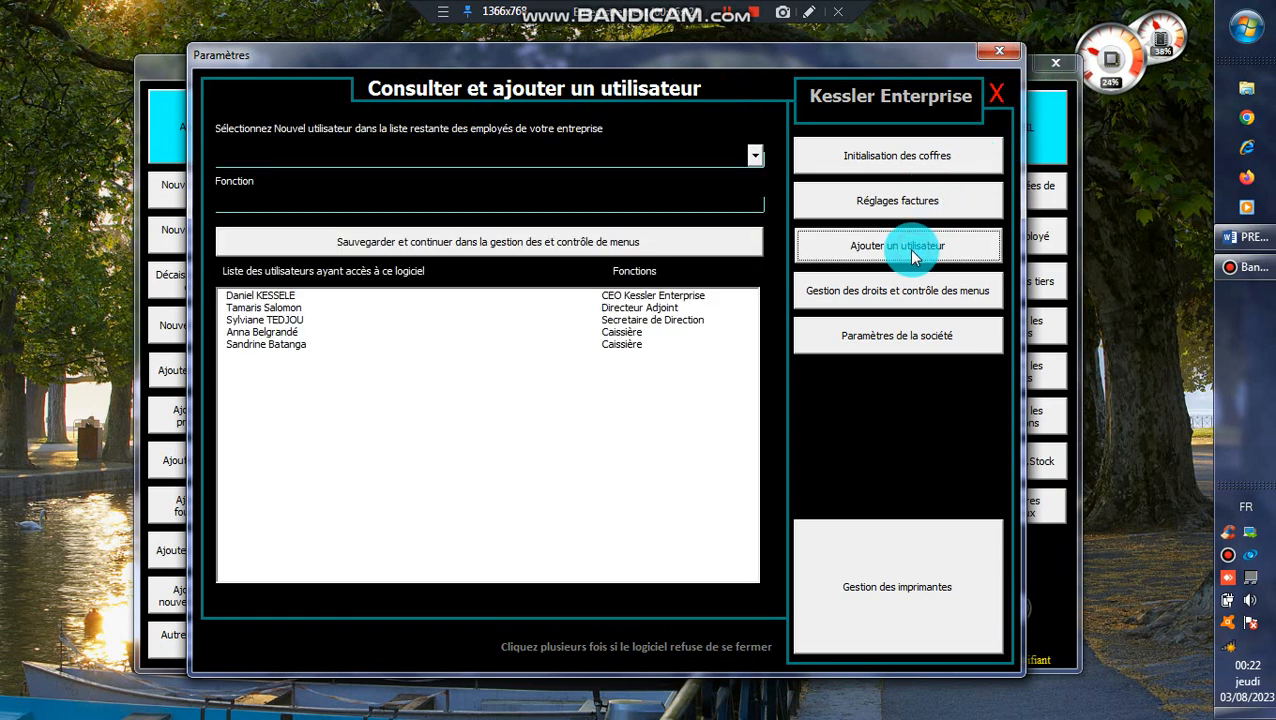
left_click(478, 309)
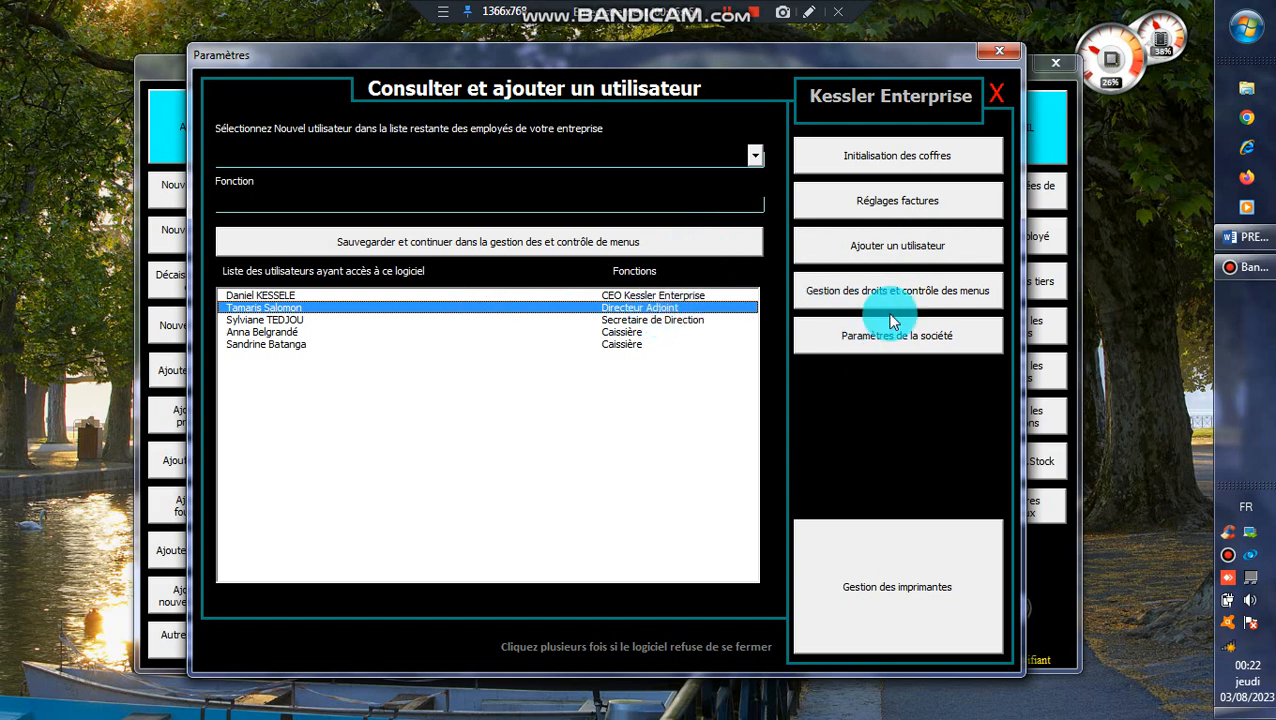
left_click(862, 293)
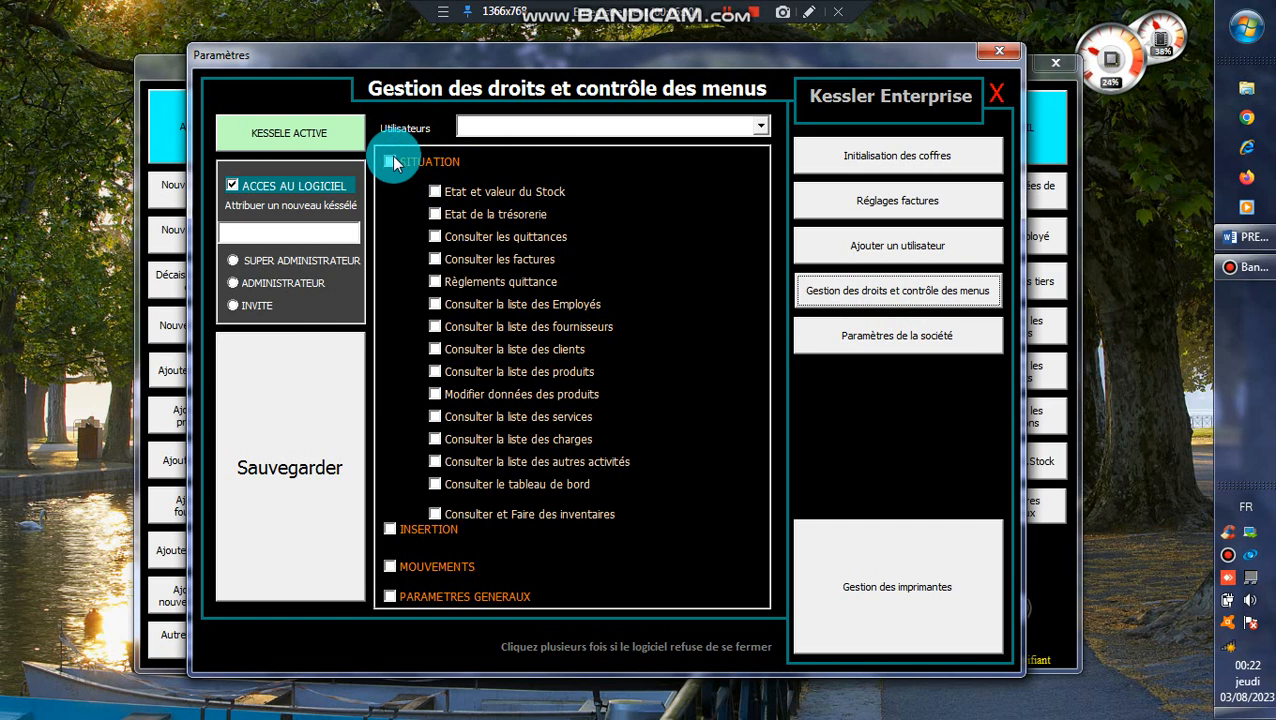
Grant all SITUATION, INSERTION, MOUVEMENTS and PARAMETRES GENERAUX permissions.
left_click(415, 529)
left_click(430, 393)
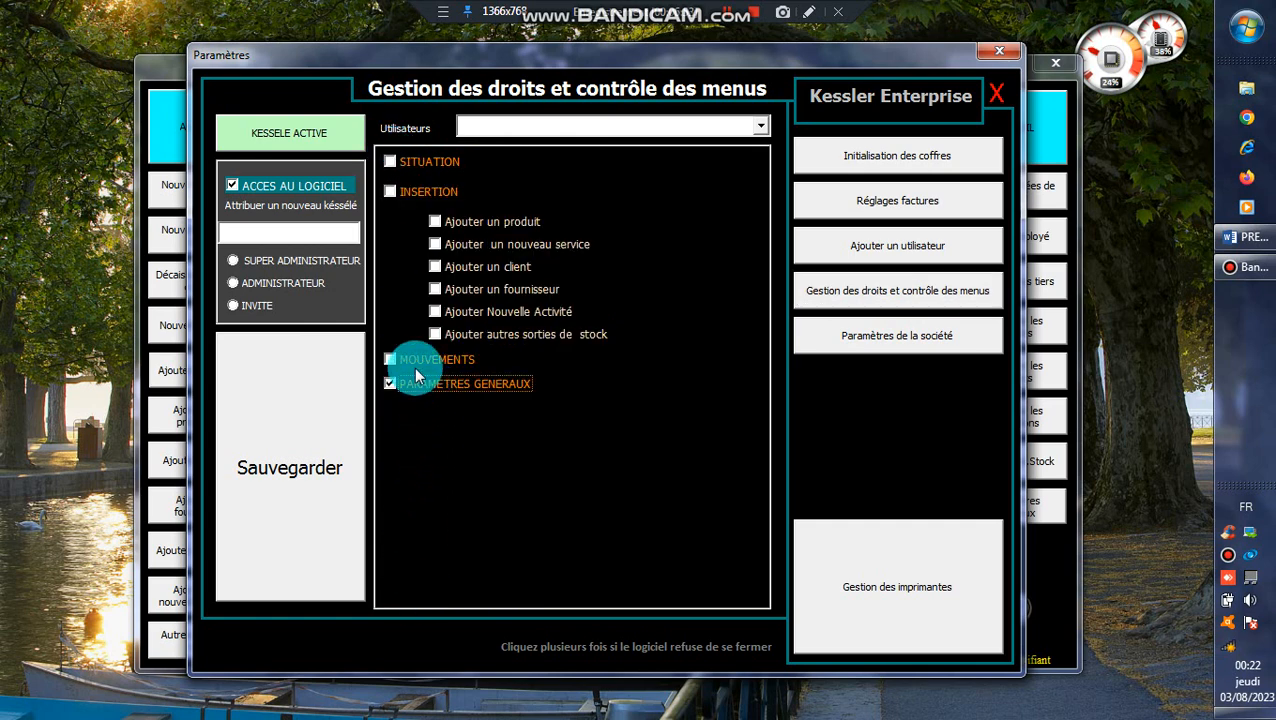
left_click(413, 361)
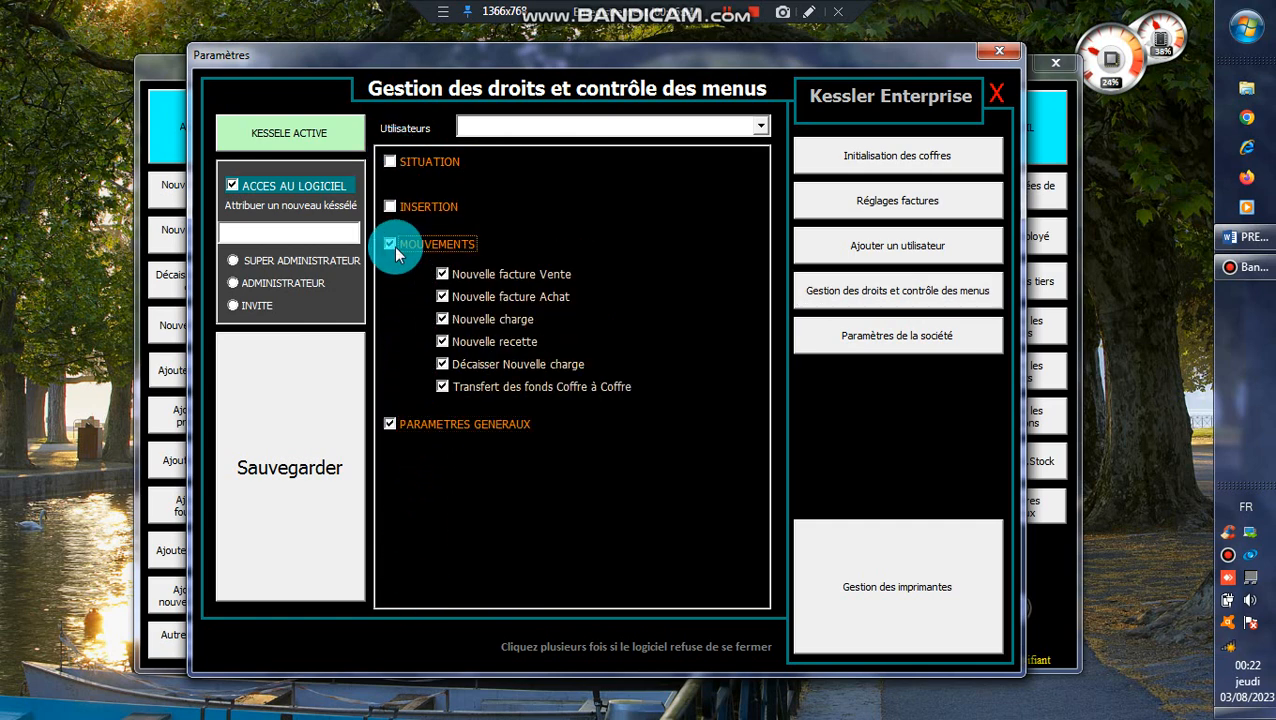
left_click(429, 203)
left_click(425, 359)
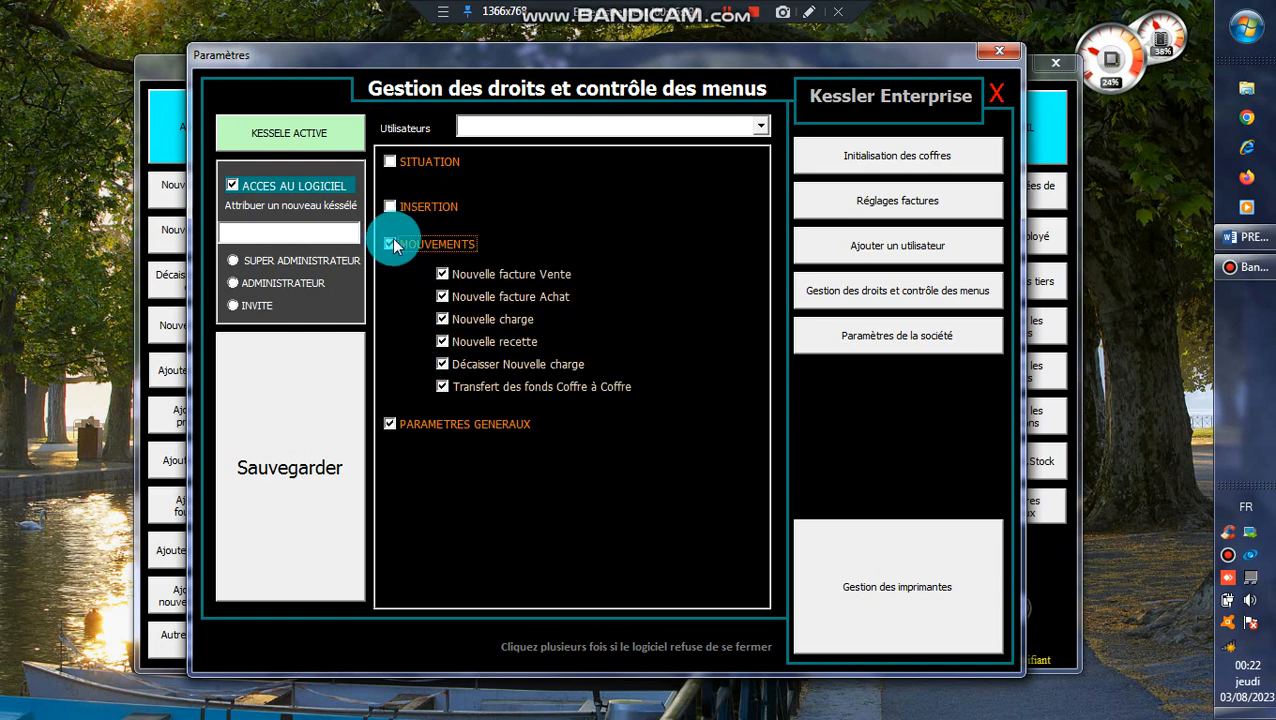
left_click(415, 214)
left_click(399, 162)
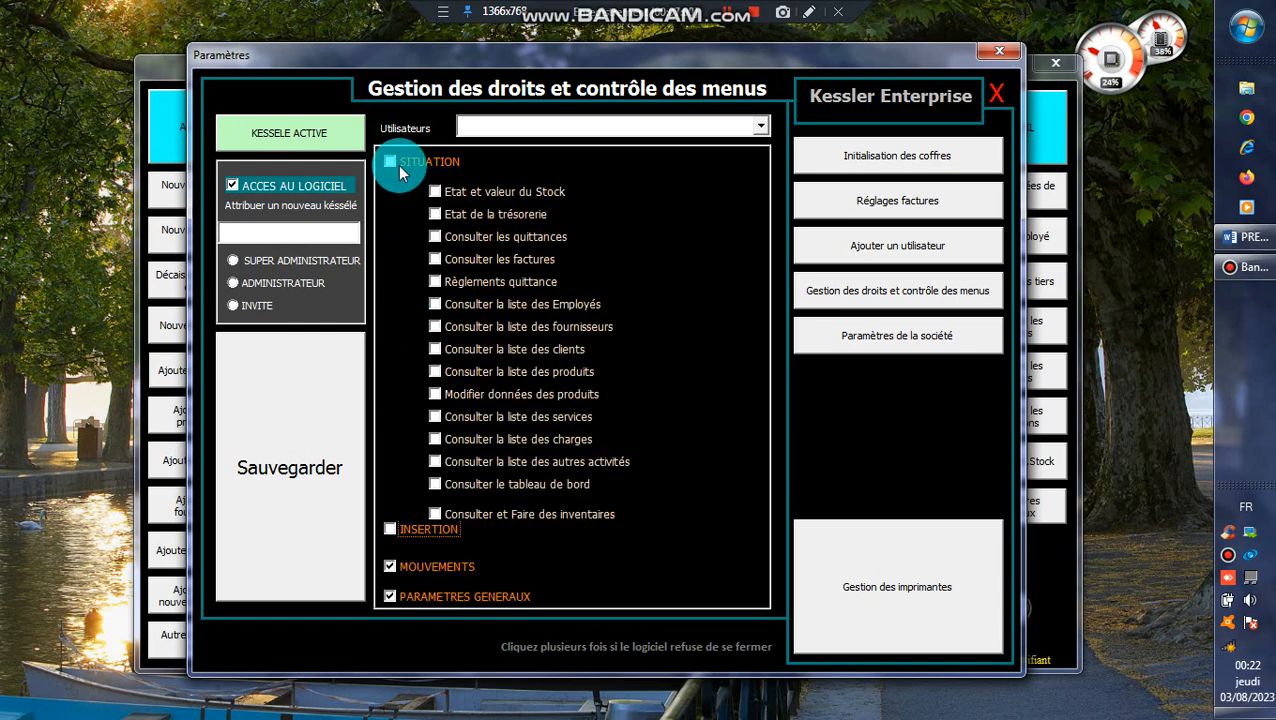
left_click(417, 527)
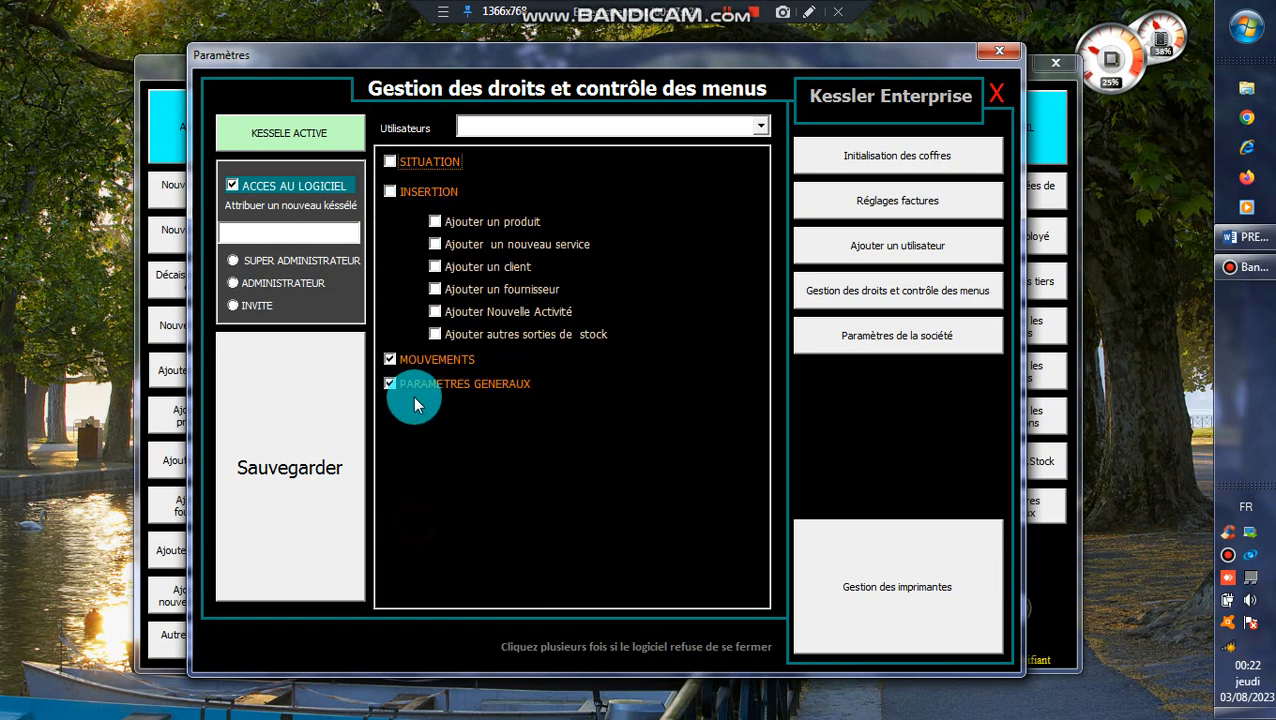
left_click(416, 362)
left_click(401, 222)
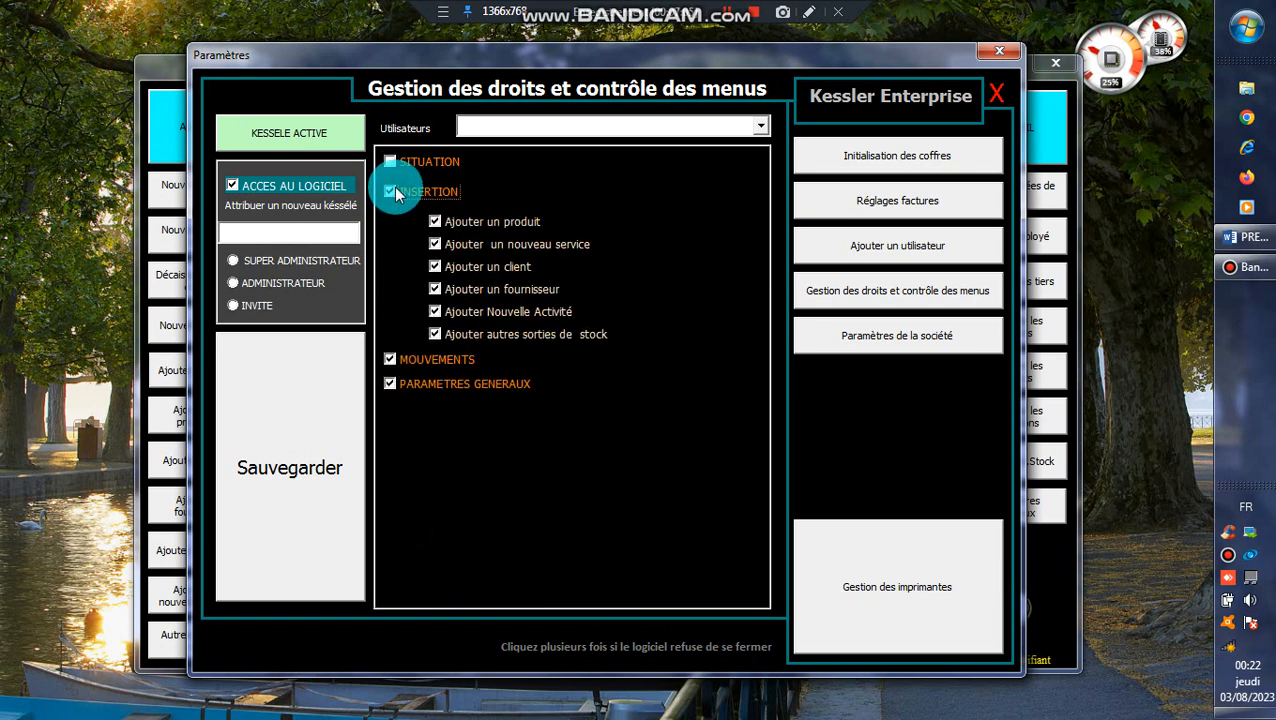
left_click(397, 164)
Enter the user's access PIN, choose SUPER ADMINISTRATEUR, and keep the login and password check active.
left_click(321, 235)
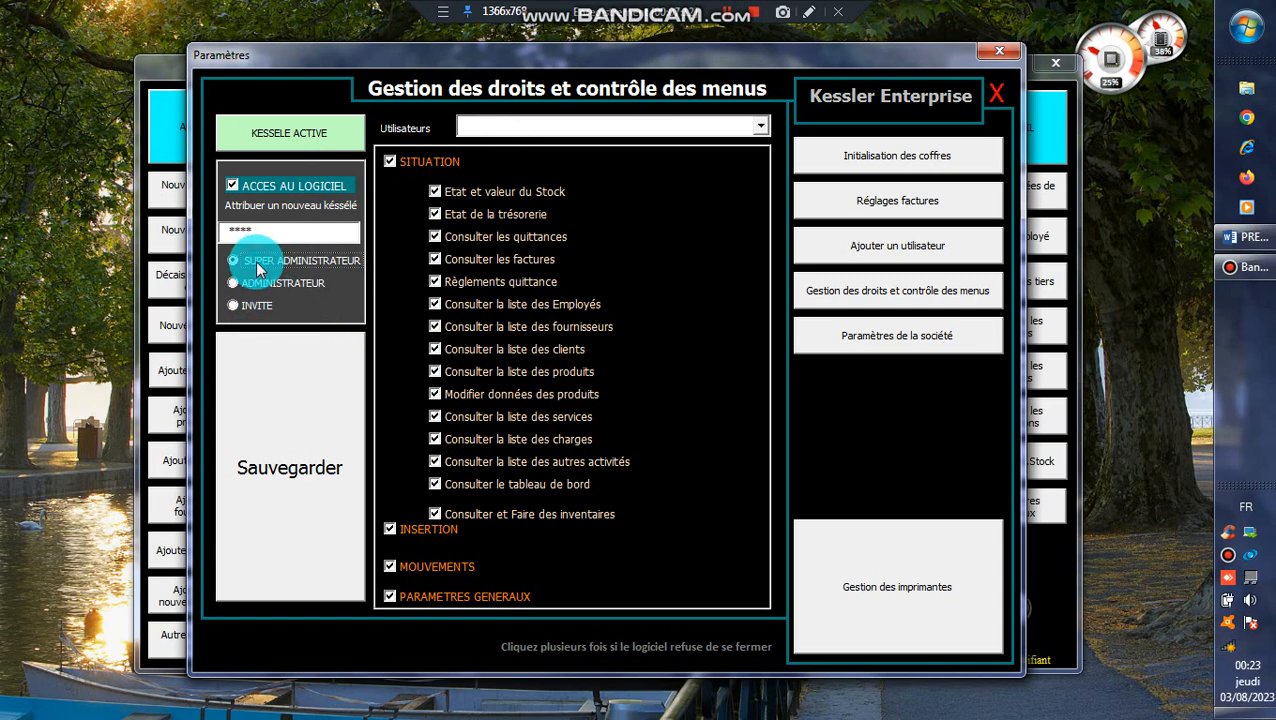
left_click(307, 446)
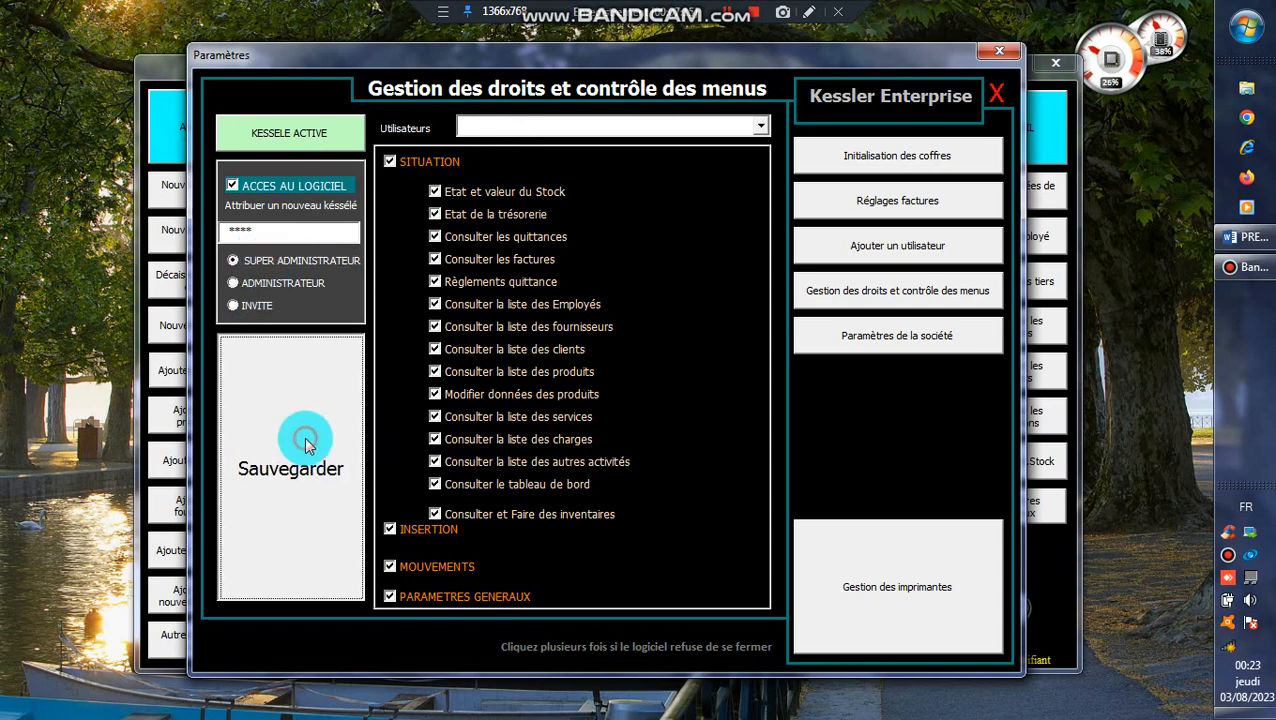
left_click(303, 134)
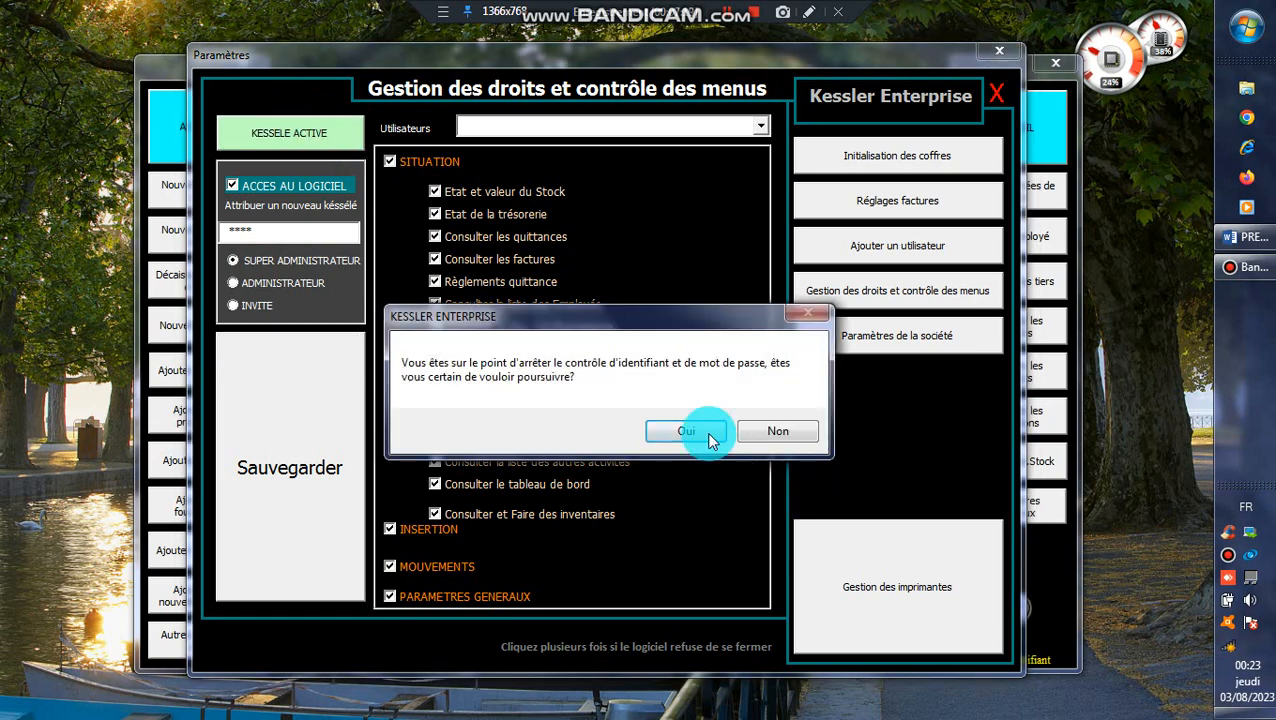
left_click(800, 433)
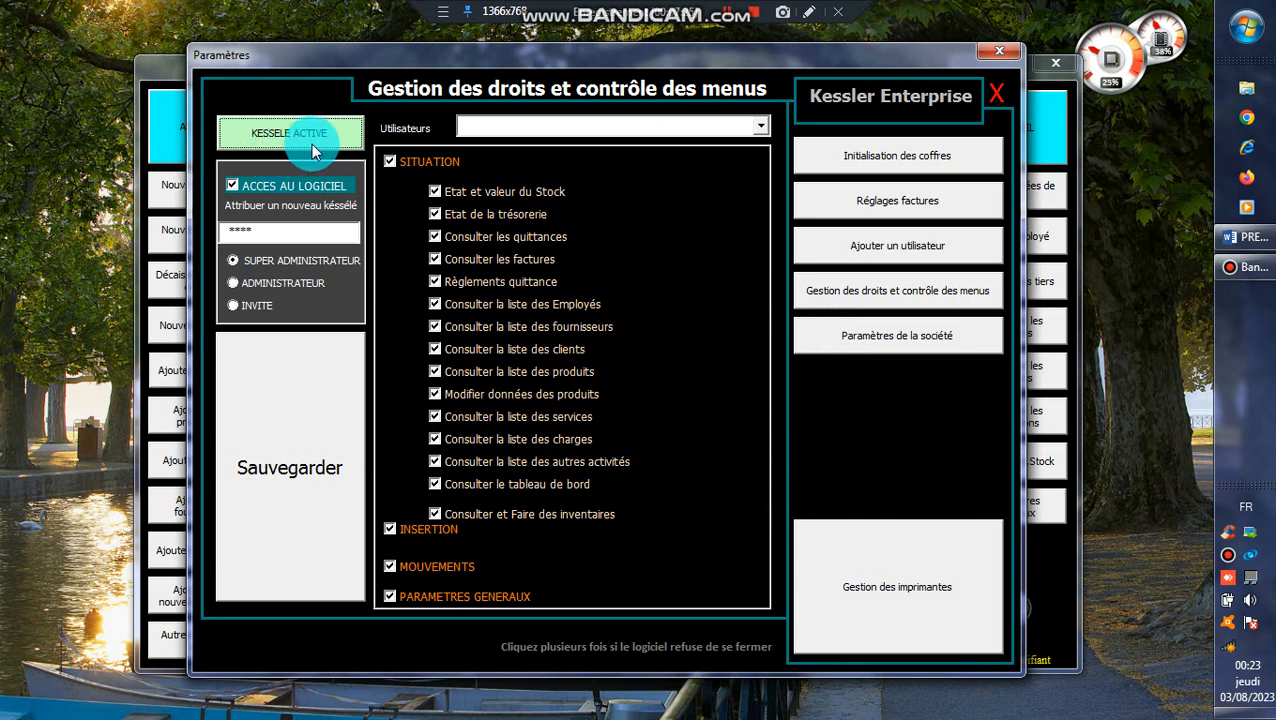
Pick the deputy director as the user, save his rights and confirm with Oui.
left_click(265, 408)
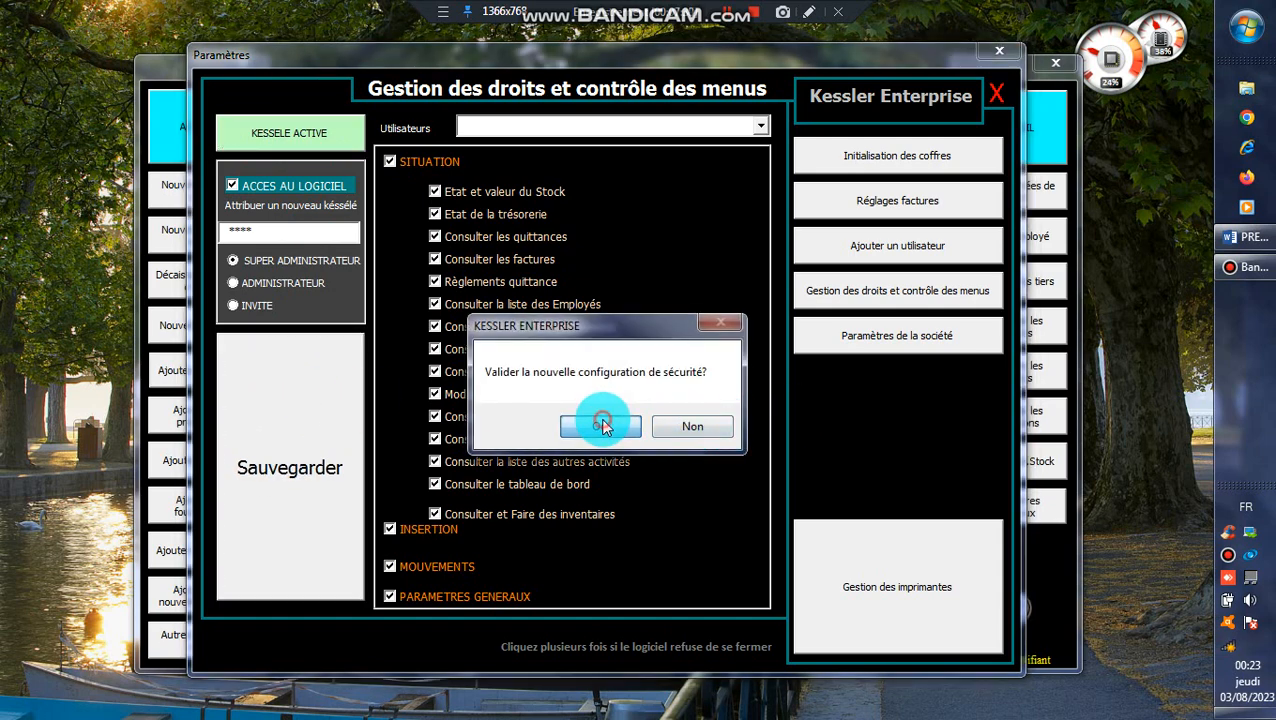
left_click(711, 434)
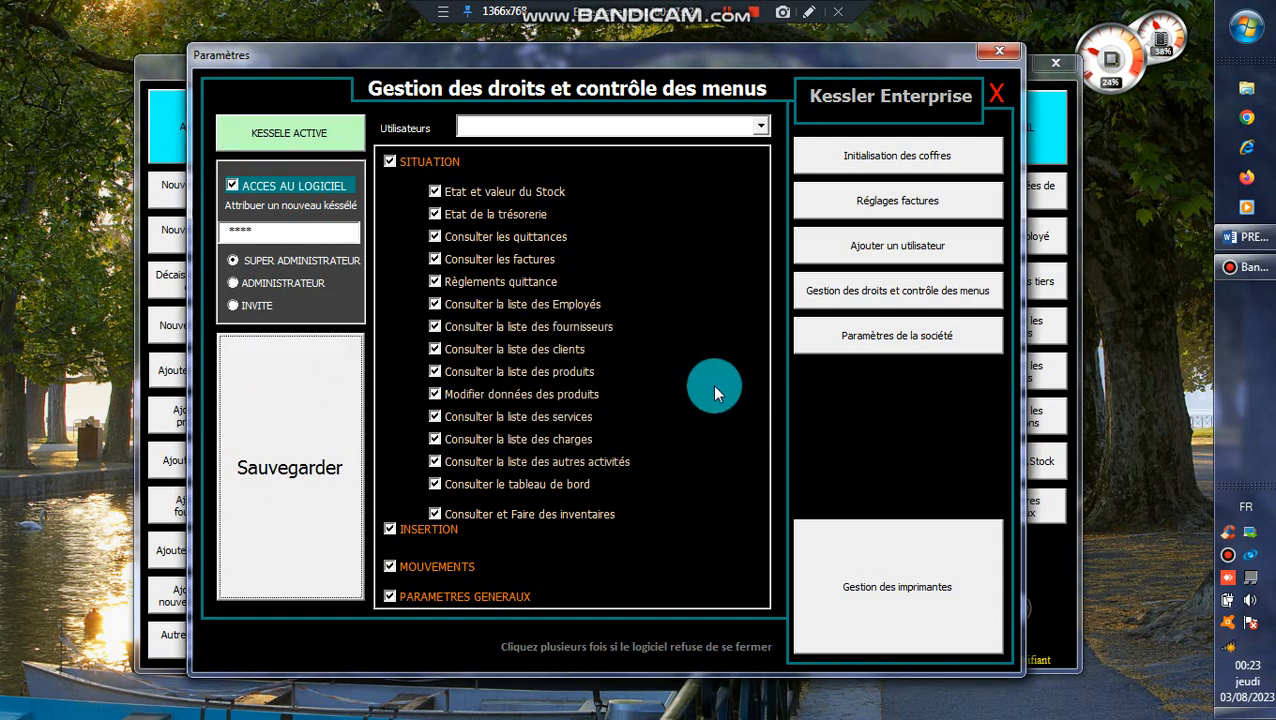
left_click(759, 127)
left_click(704, 157)
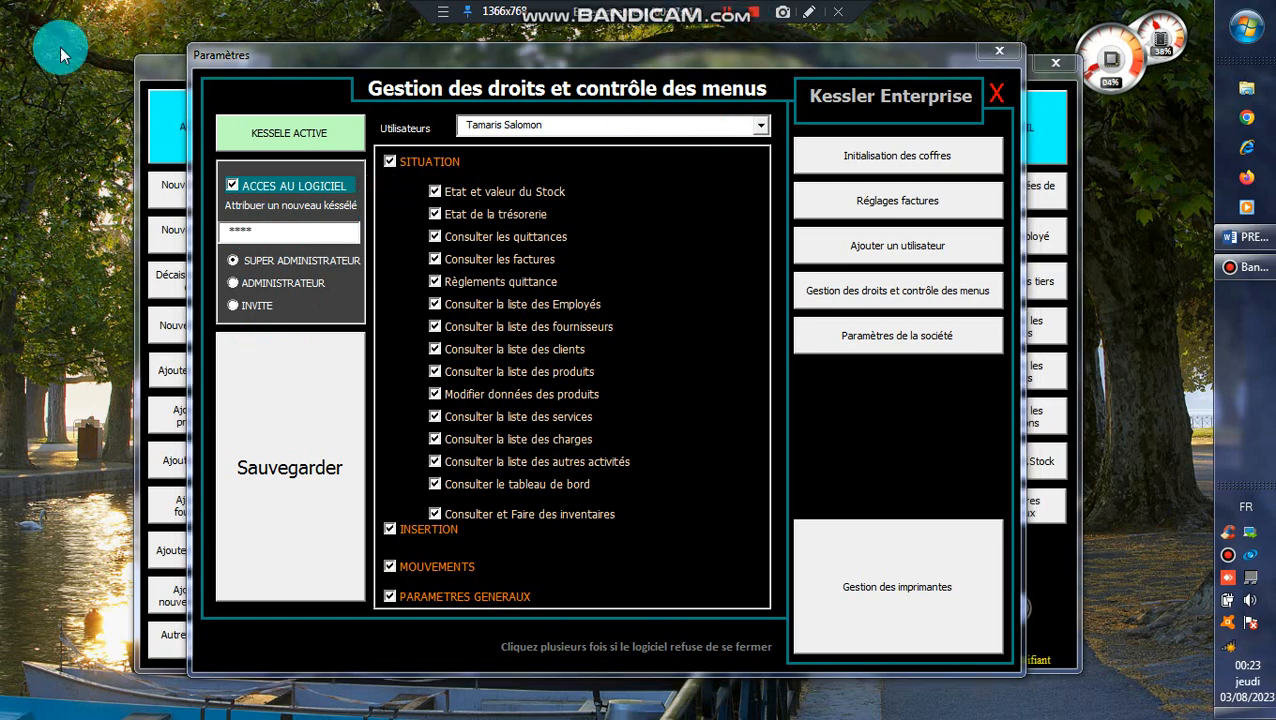
left_click(265, 397)
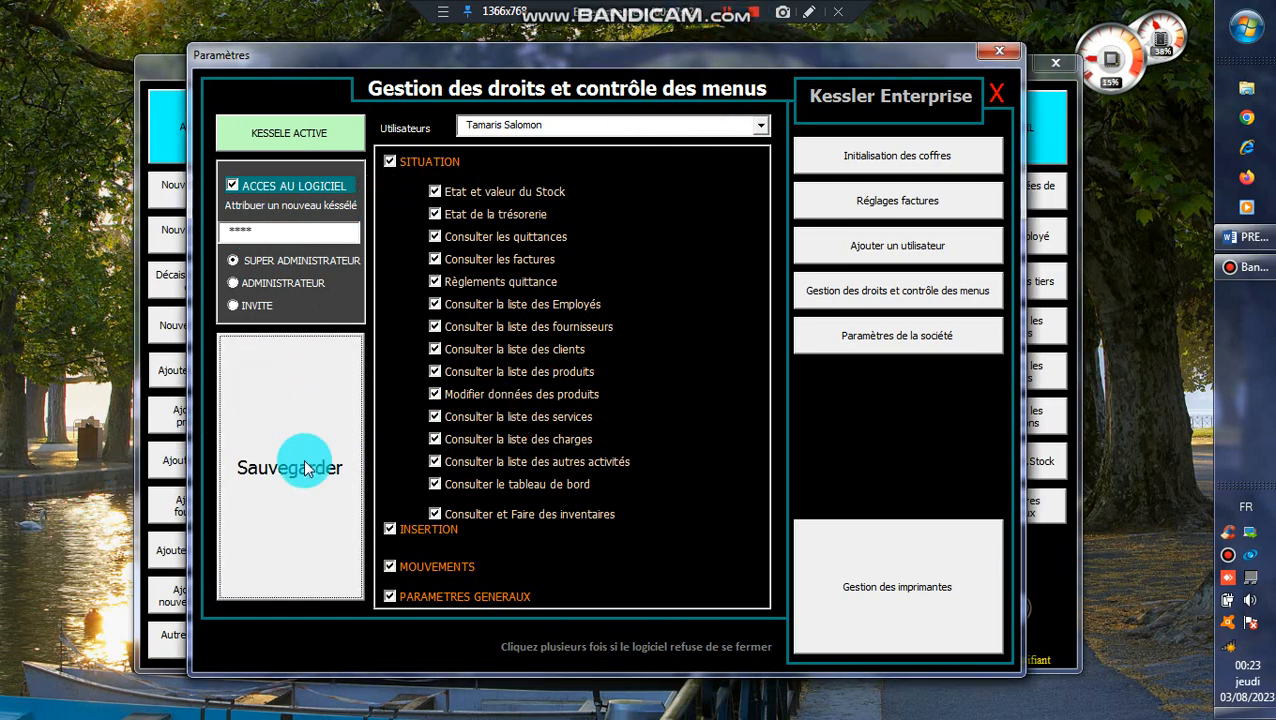
left_click(288, 421)
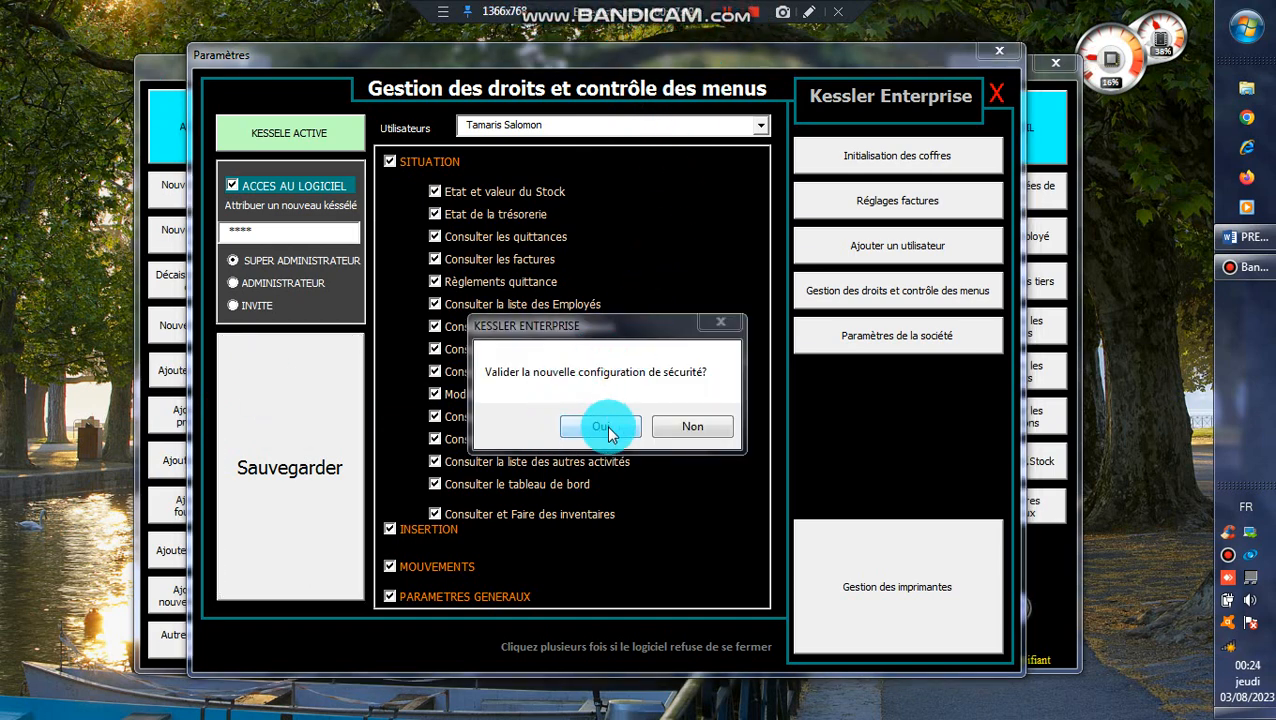
left_click(605, 427)
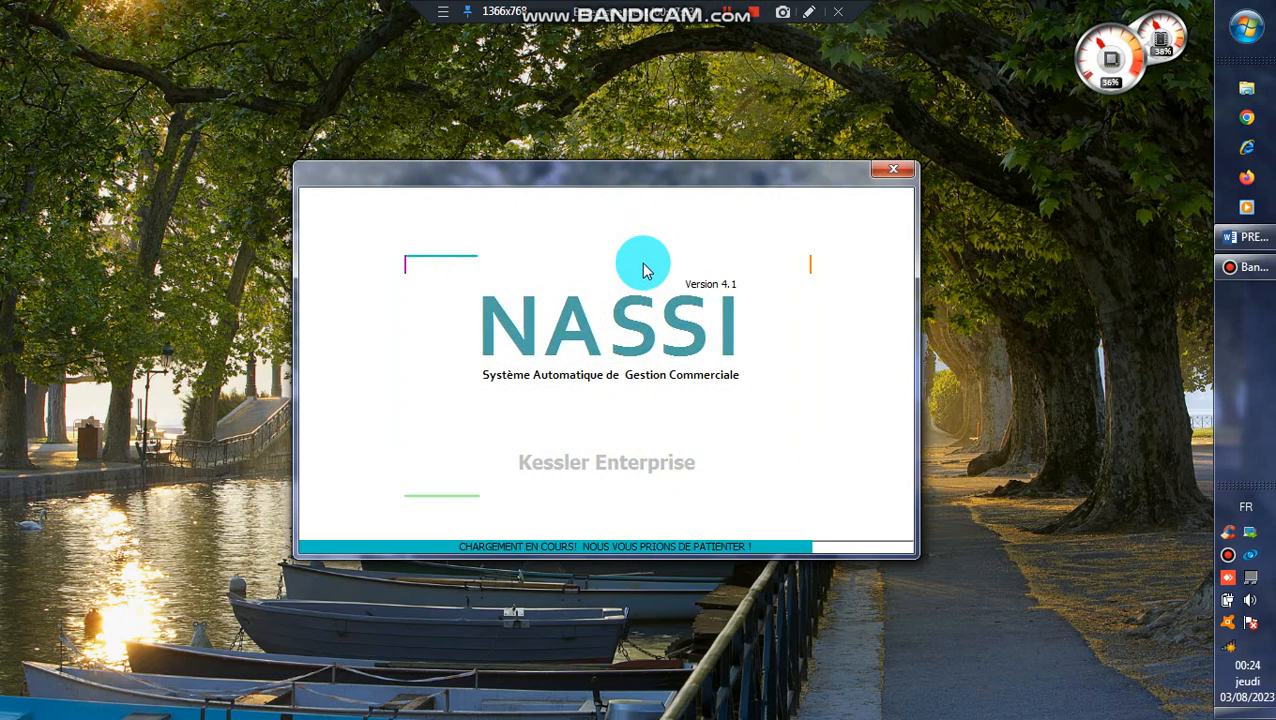
Log in as the deputy director with his PIN, dismiss the welcome quote, and open Paramètres généraux.
left_click(719, 320)
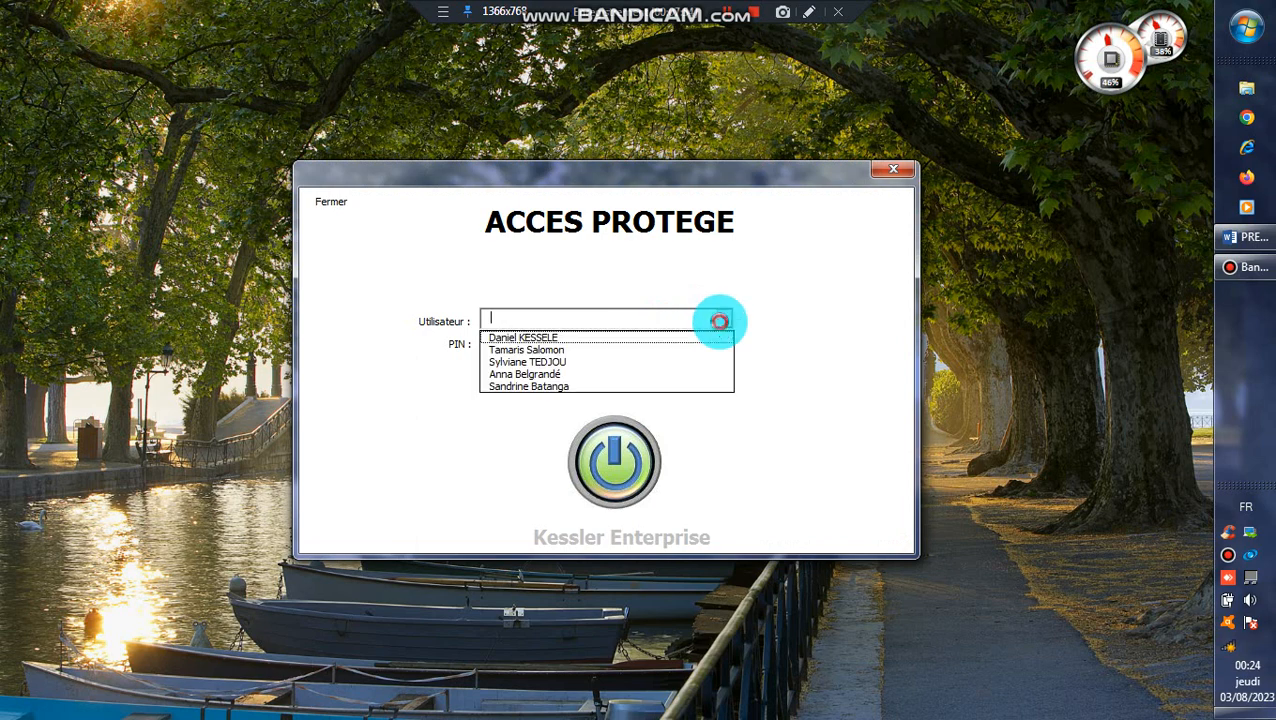
left_click(642, 349)
left_click(642, 349)
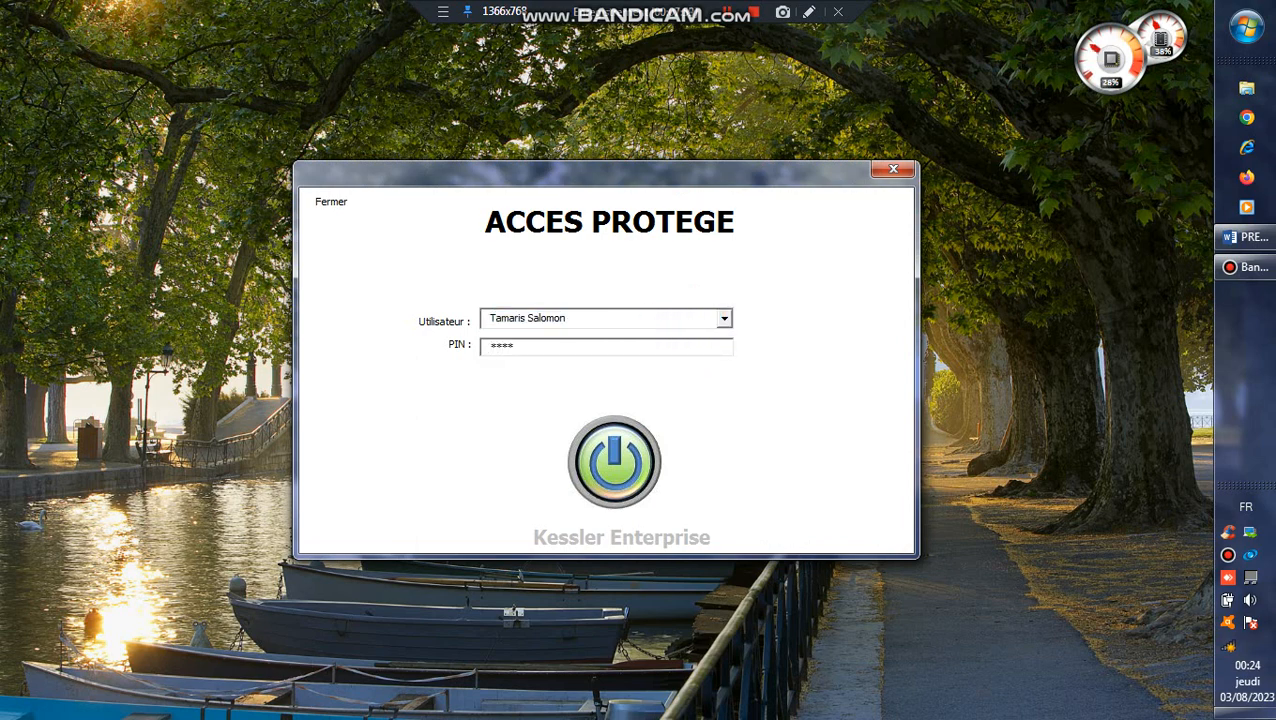
left_click(628, 464)
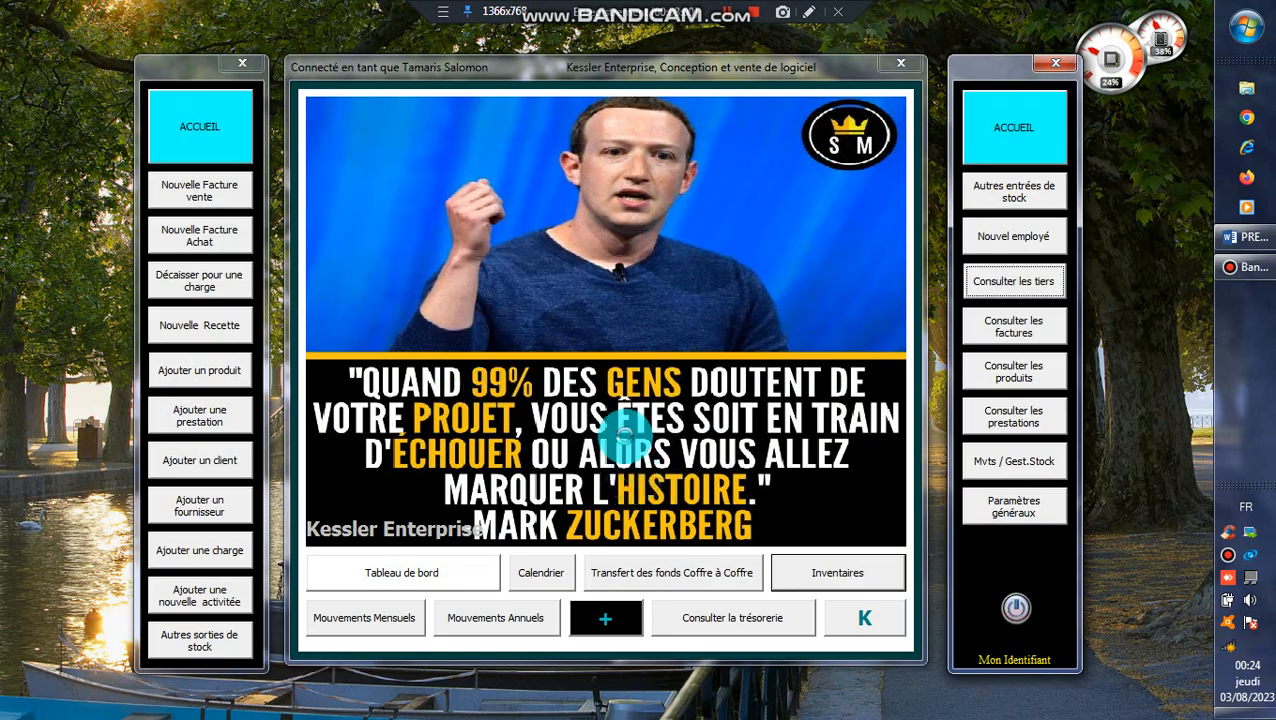
left_click(1030, 515)
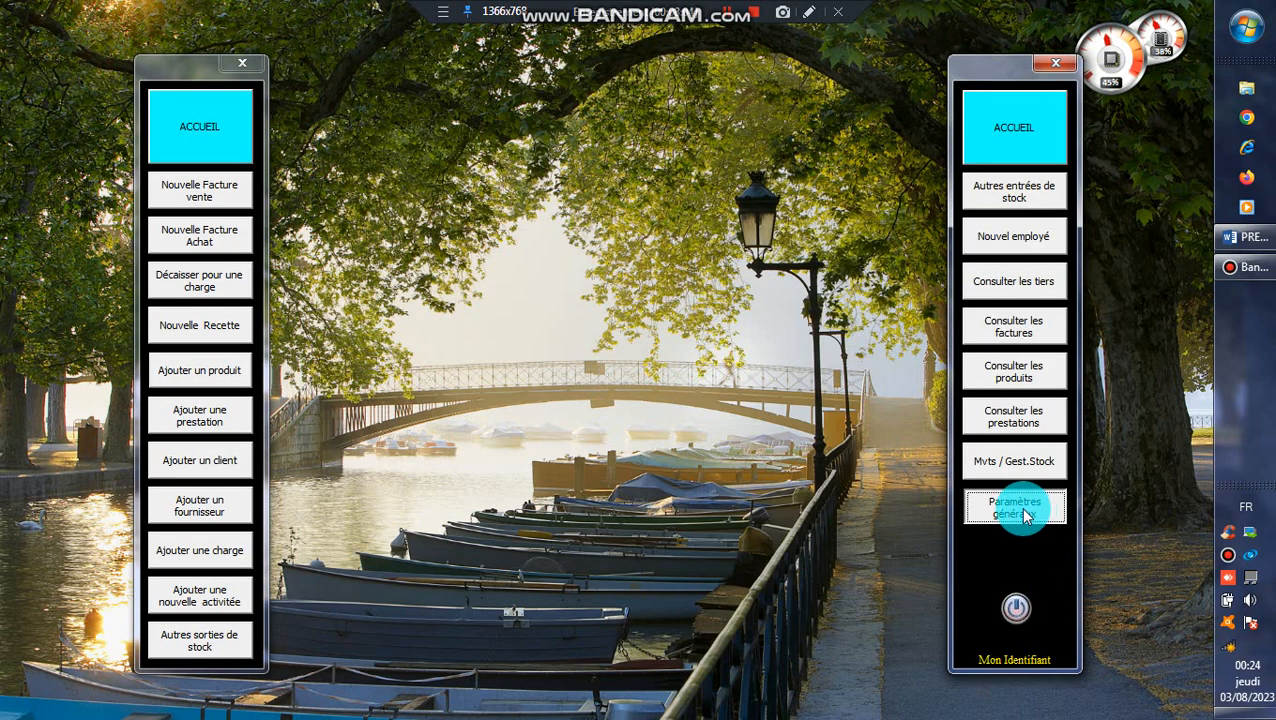
left_click(1025, 515)
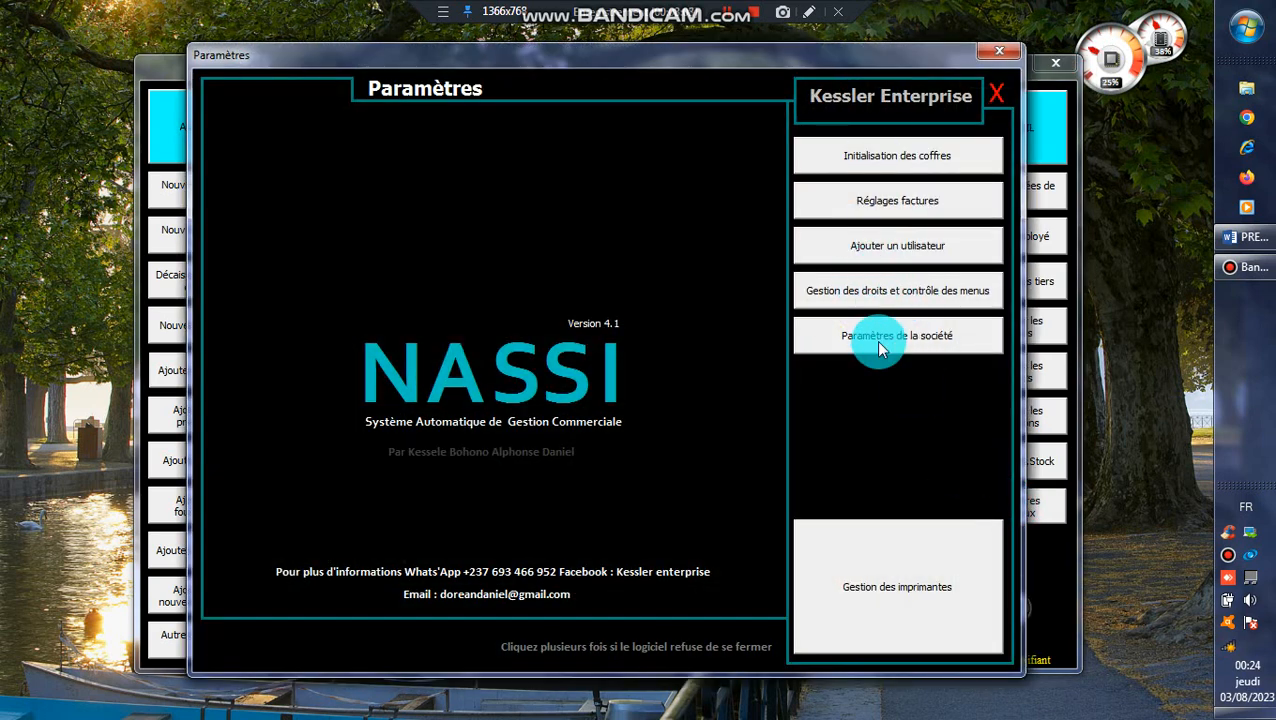
In rights and menu control management, select the direction secretary as the user to configure.
left_click(874, 338)
left_click(885, 294)
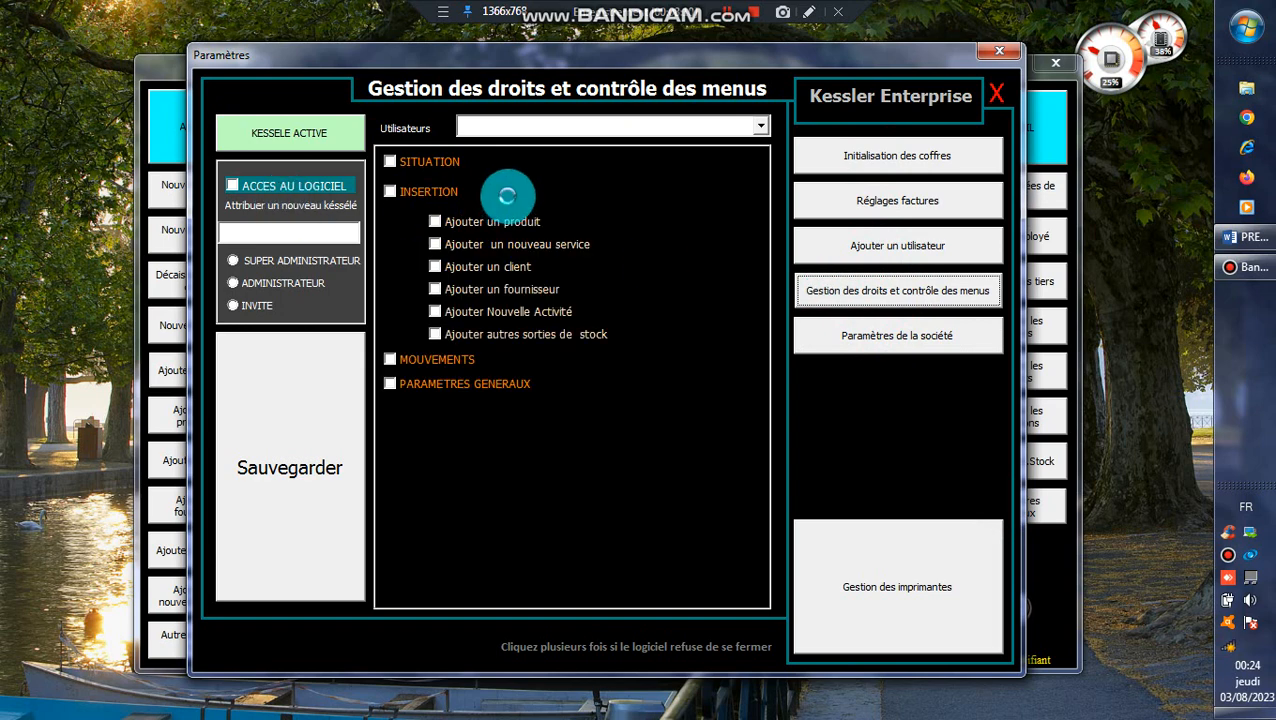
left_click(767, 125)
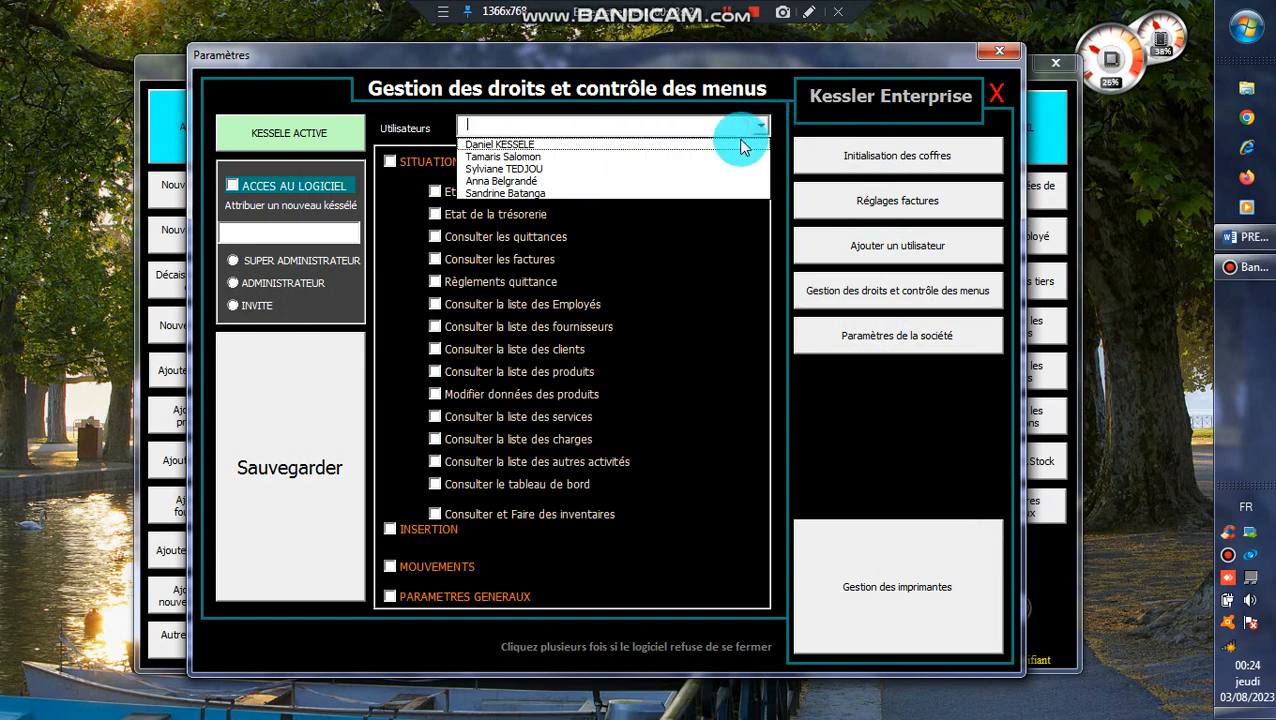
left_click(676, 170)
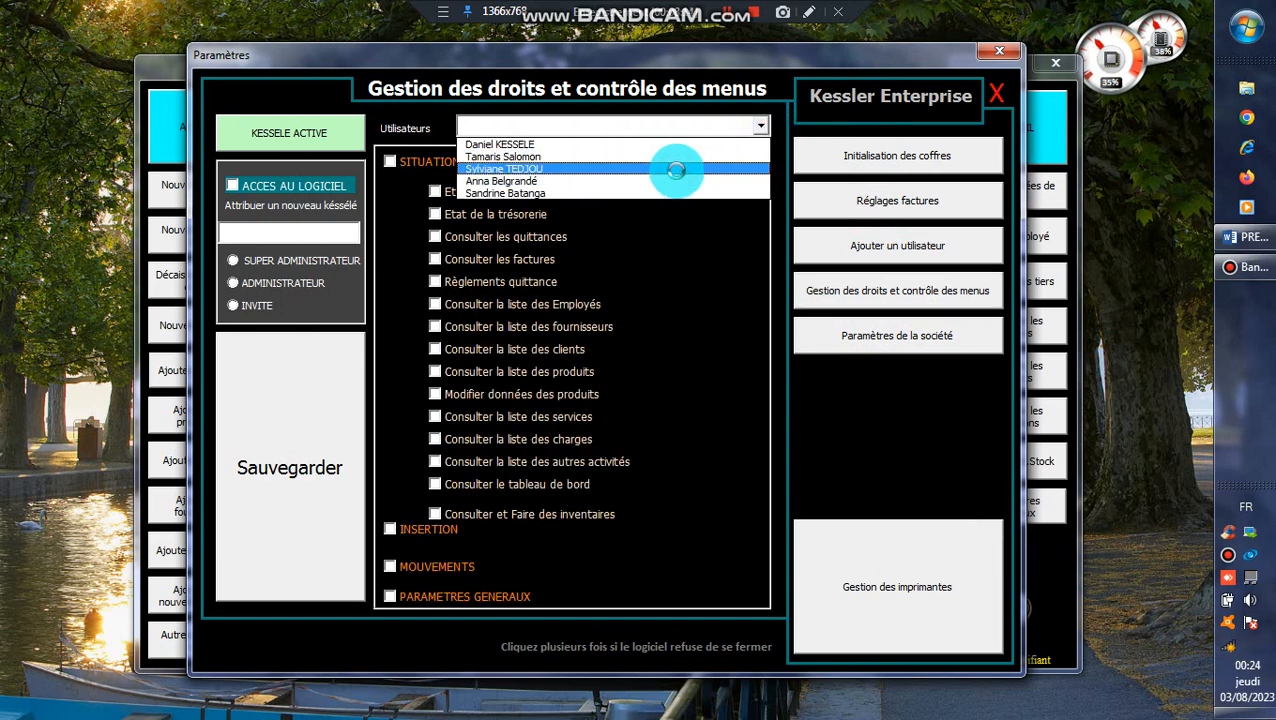
left_click(868, 244)
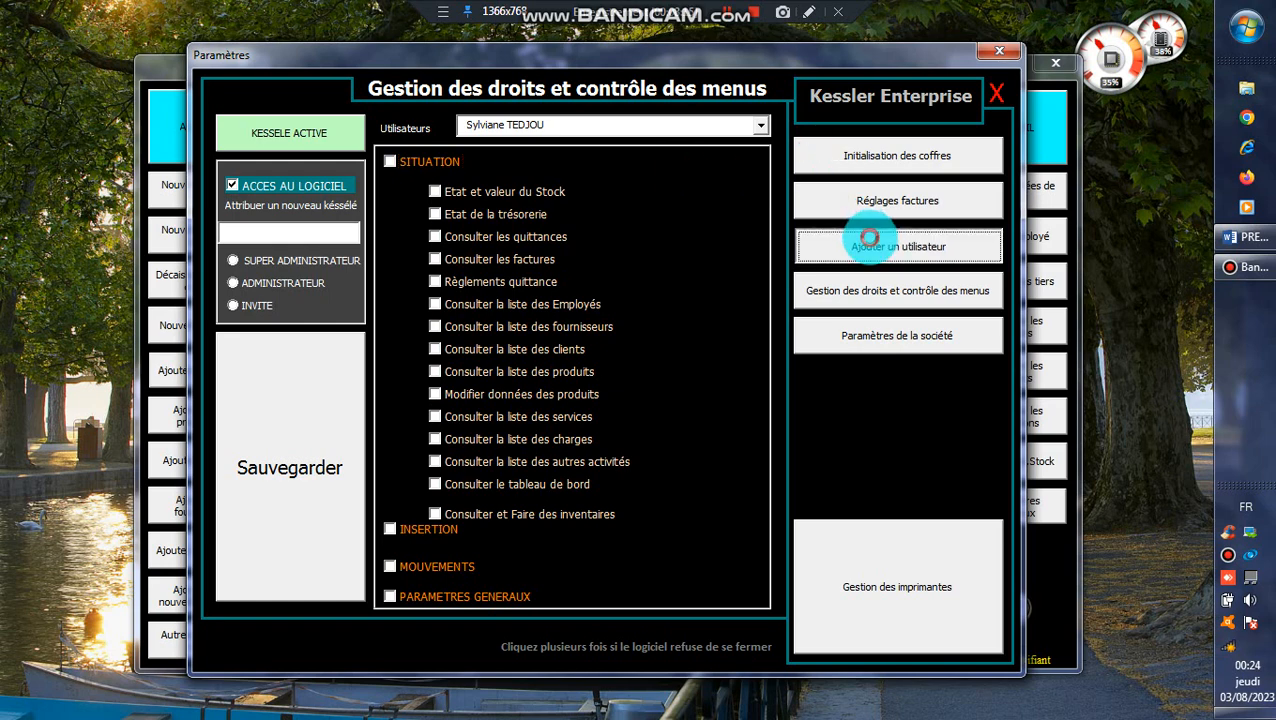
left_click(634, 320)
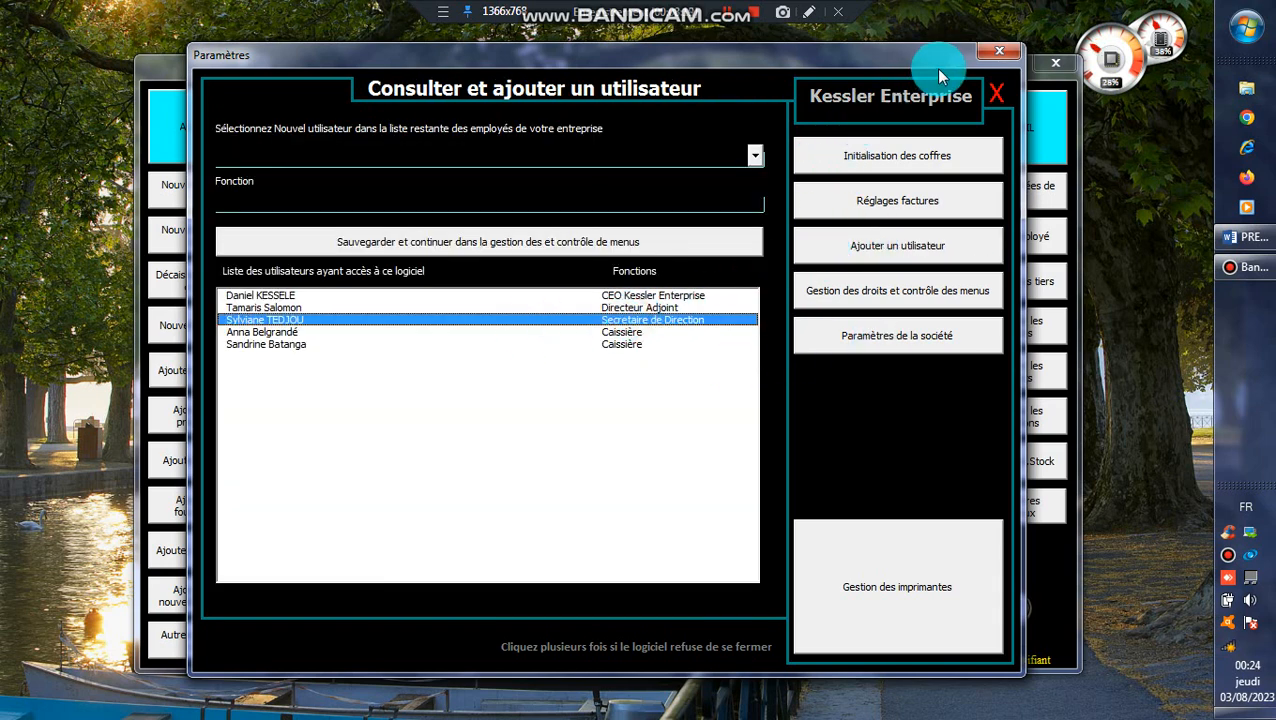
left_click(723, 16)
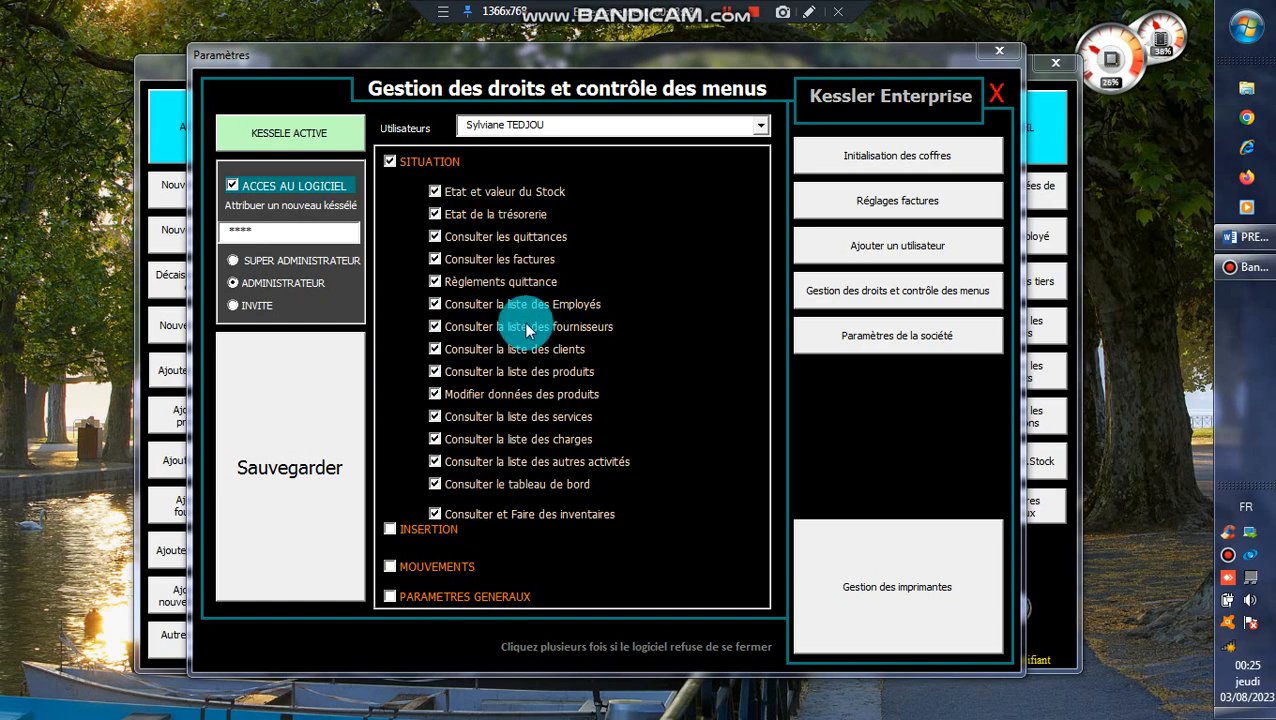
Review the INSERTION permissions, then save the secretary's menu rights and confirm with Oui.
left_click(420, 529)
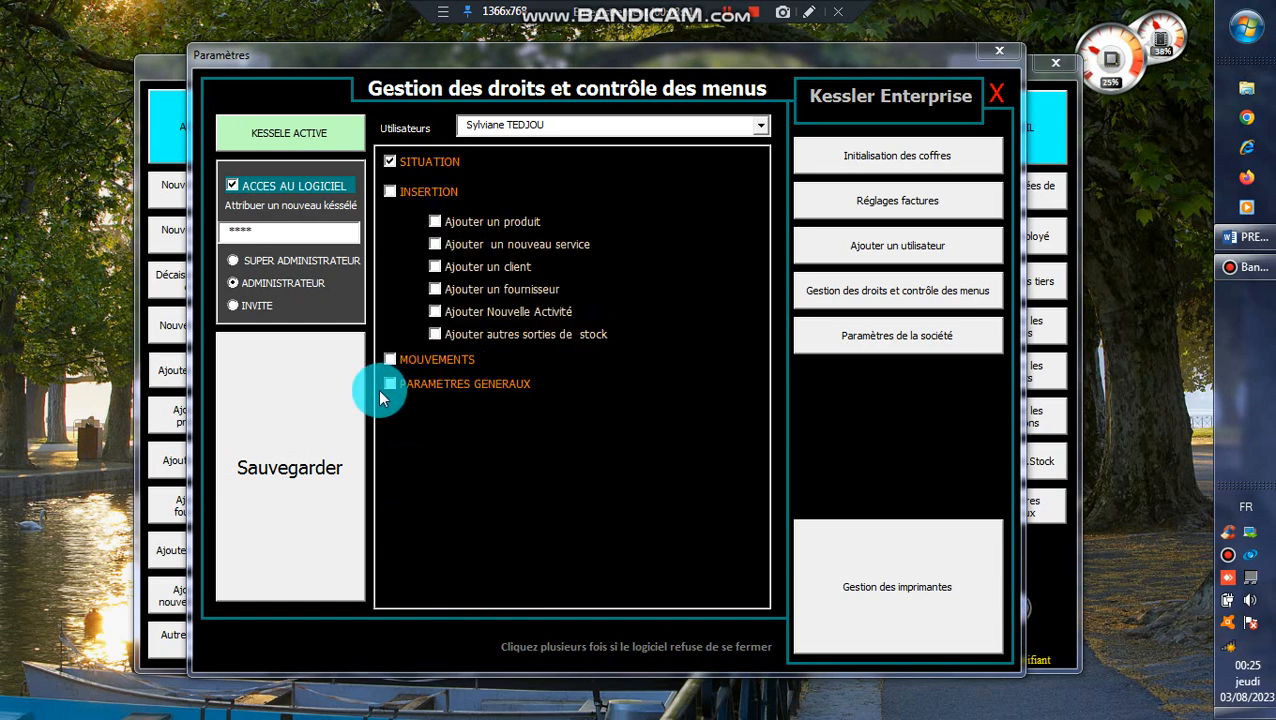
left_click(296, 381)
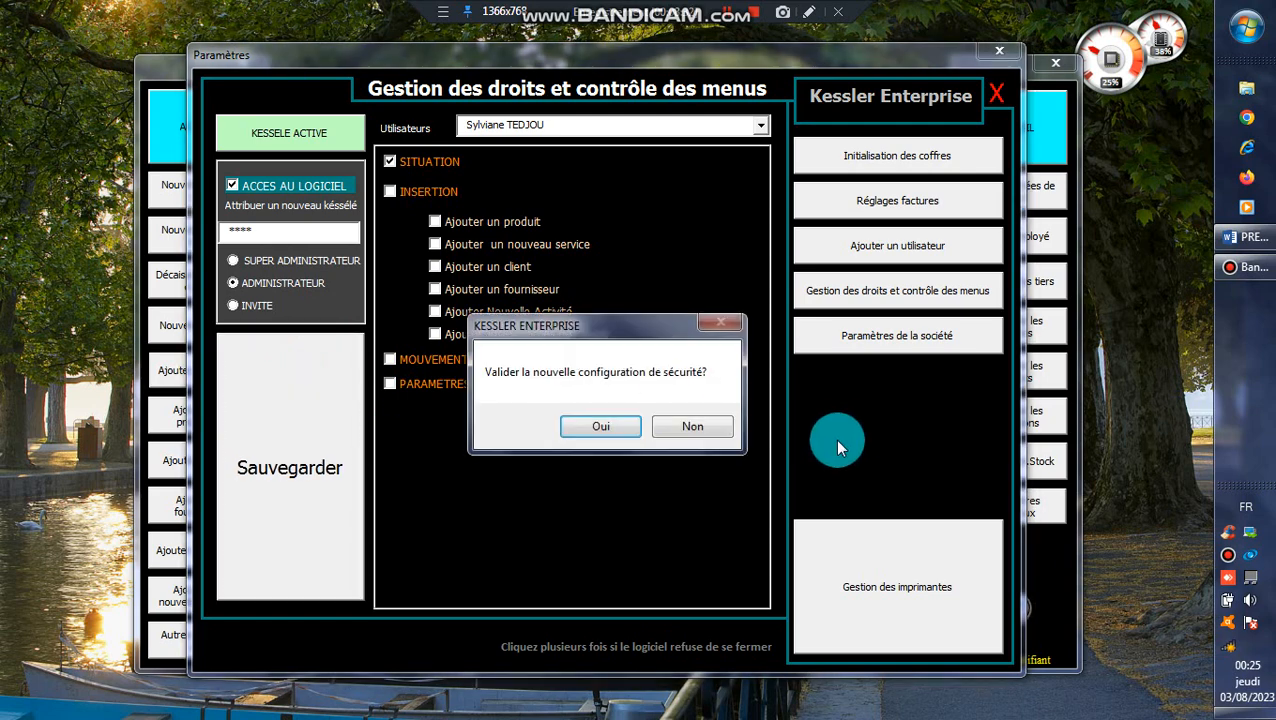
left_click(608, 426)
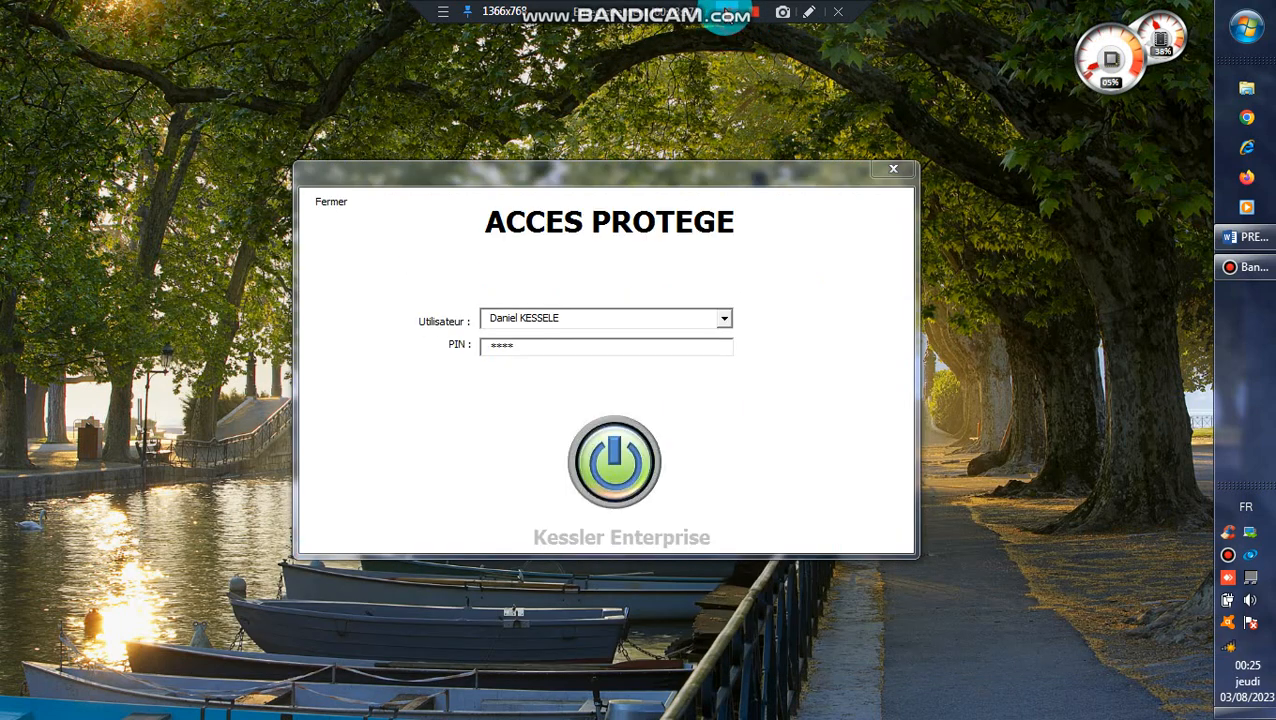
Log in as the third user, confirm a stock menu is unavailable, and close her session.
left_click(726, 320)
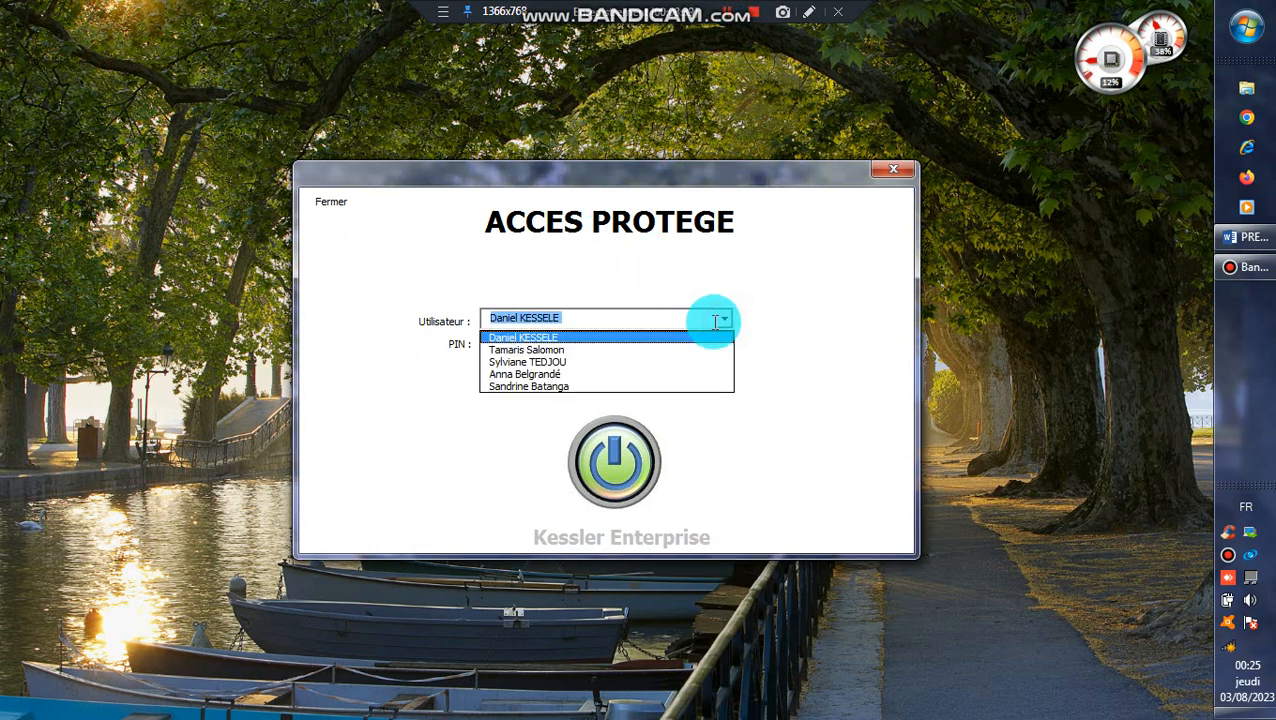
left_click(601, 364)
left_click(612, 459)
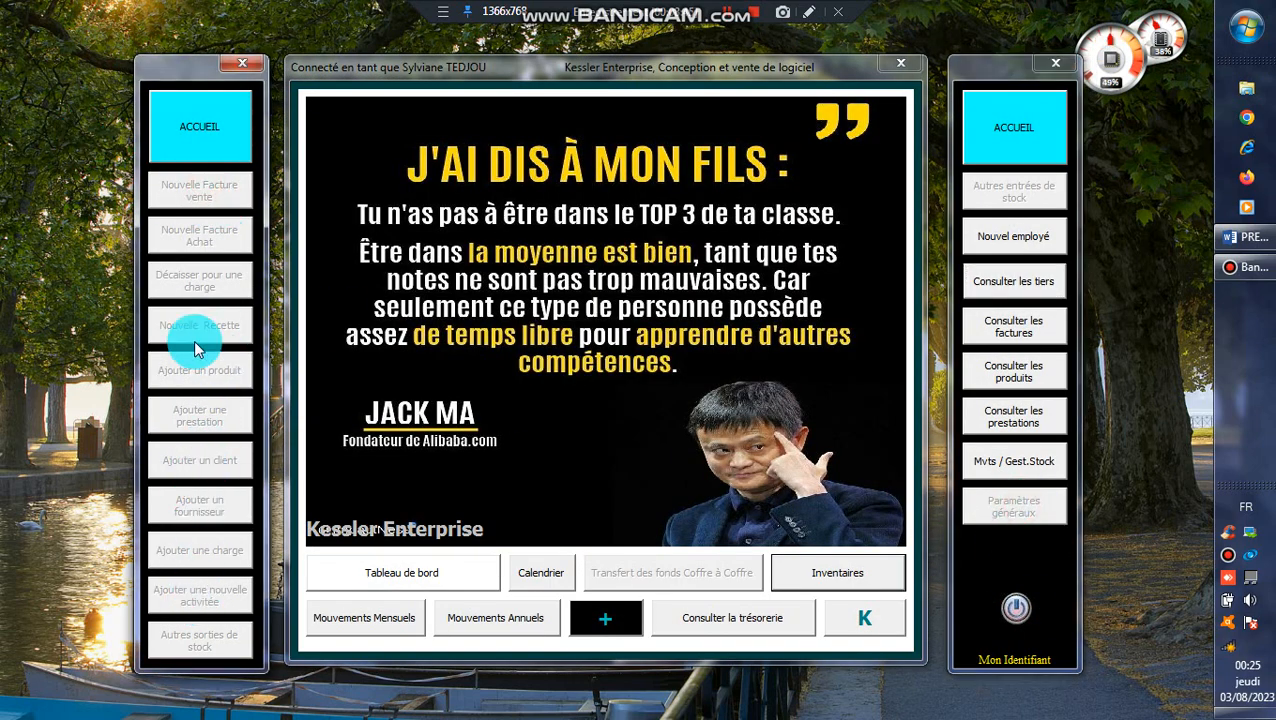
left_click(1033, 192)
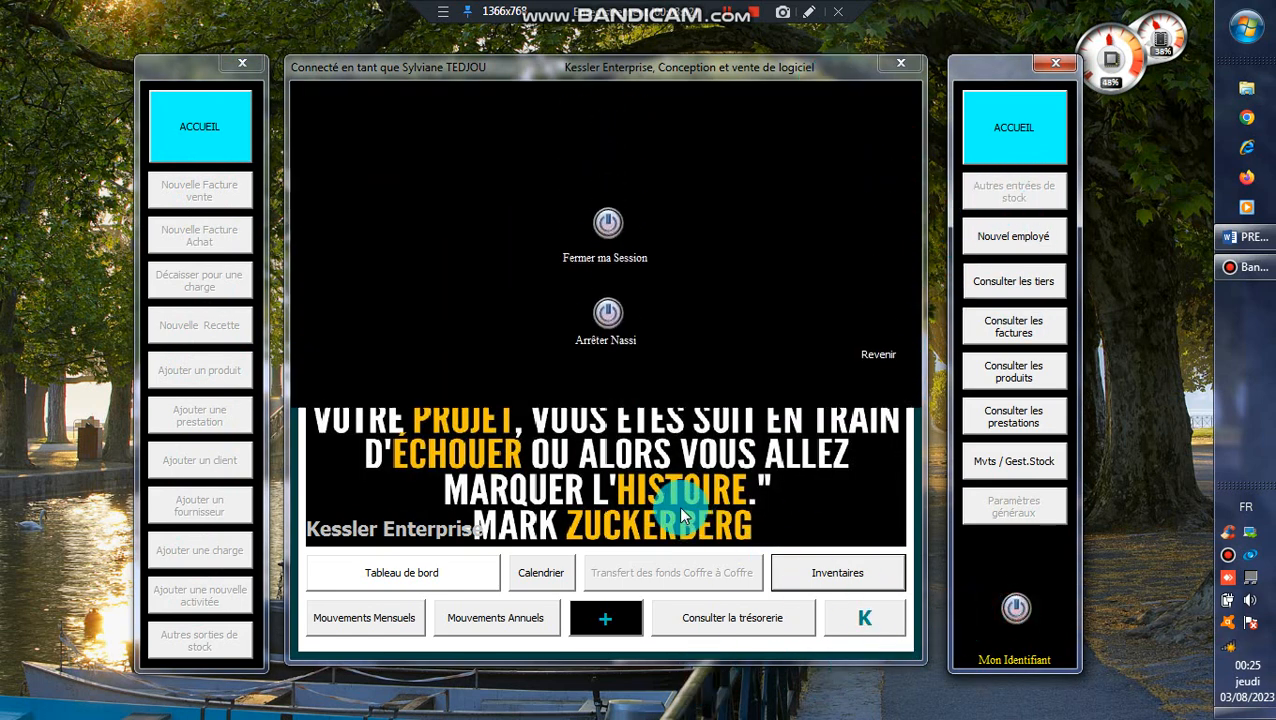
left_click(607, 510)
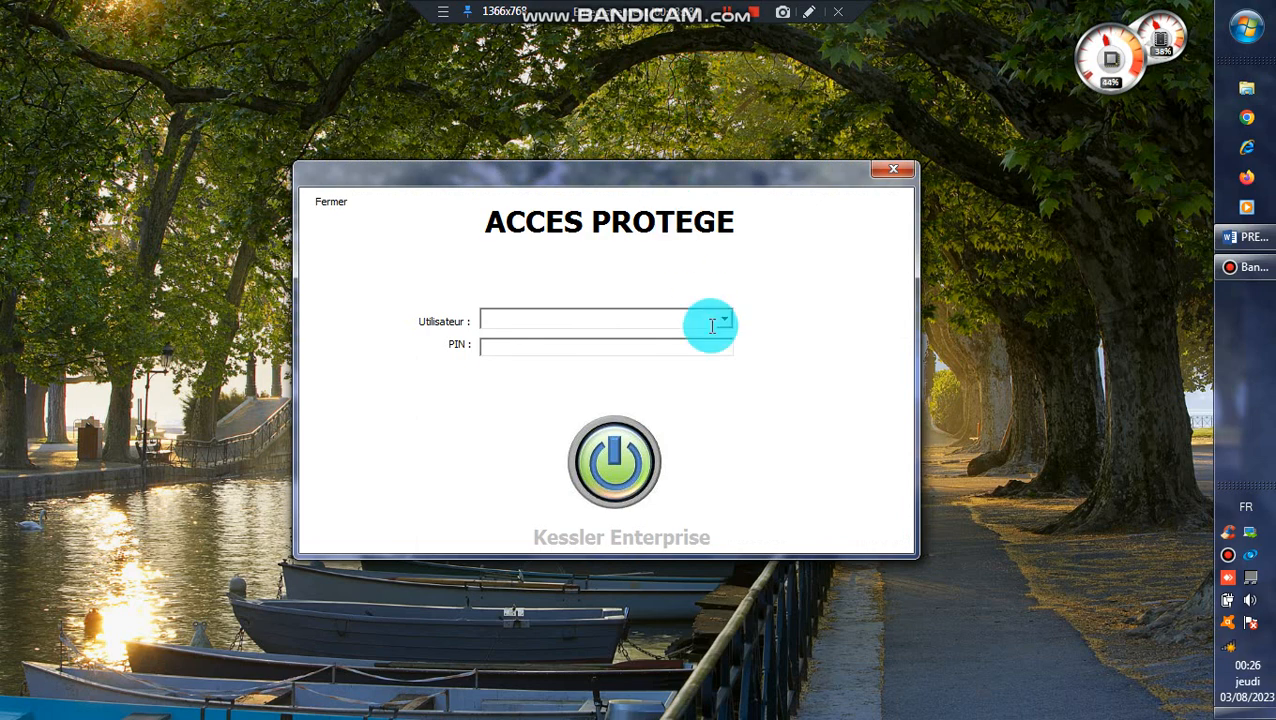
Log back in as the administrator with his PIN.
left_click(714, 325)
left_click(652, 337)
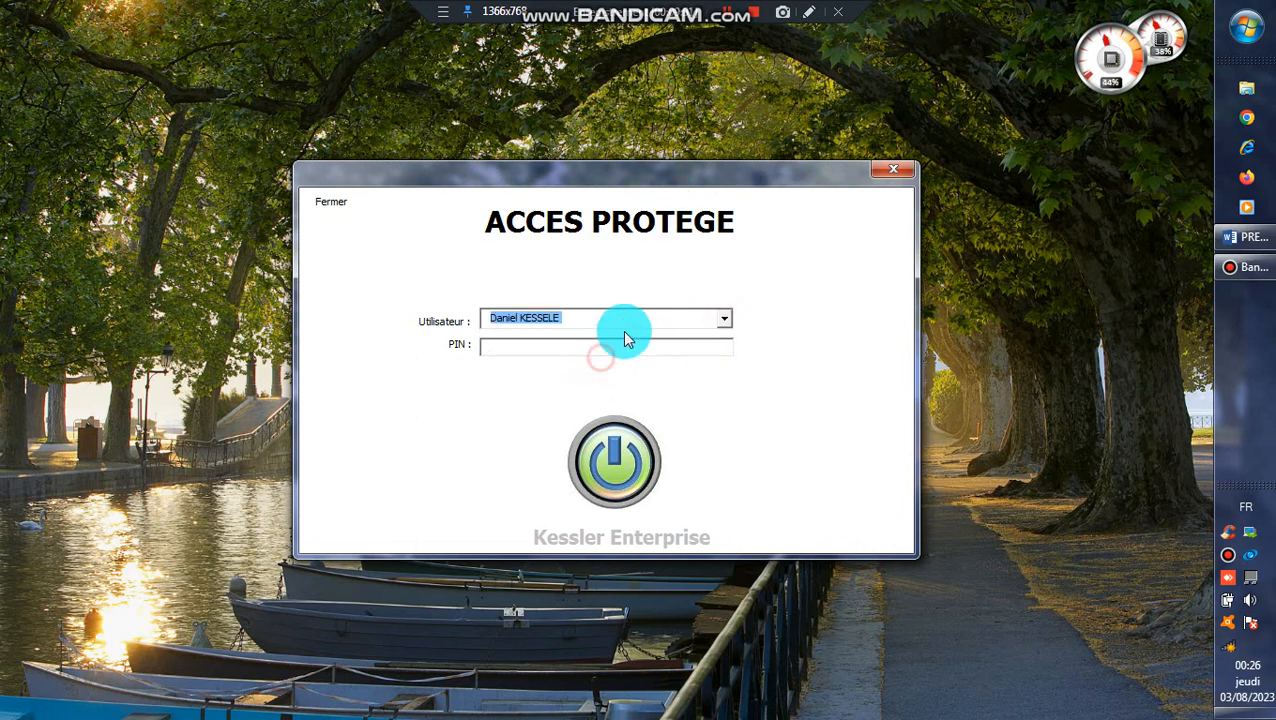
left_click(620, 346)
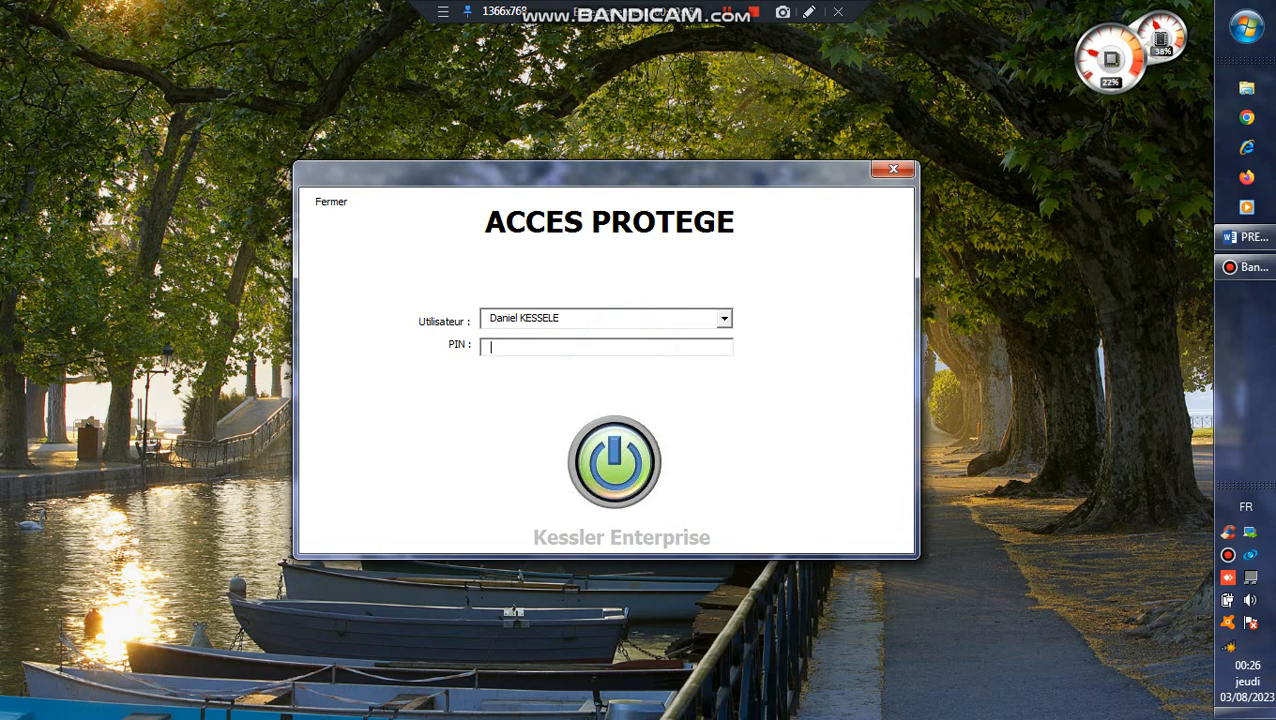
left_click(629, 445)
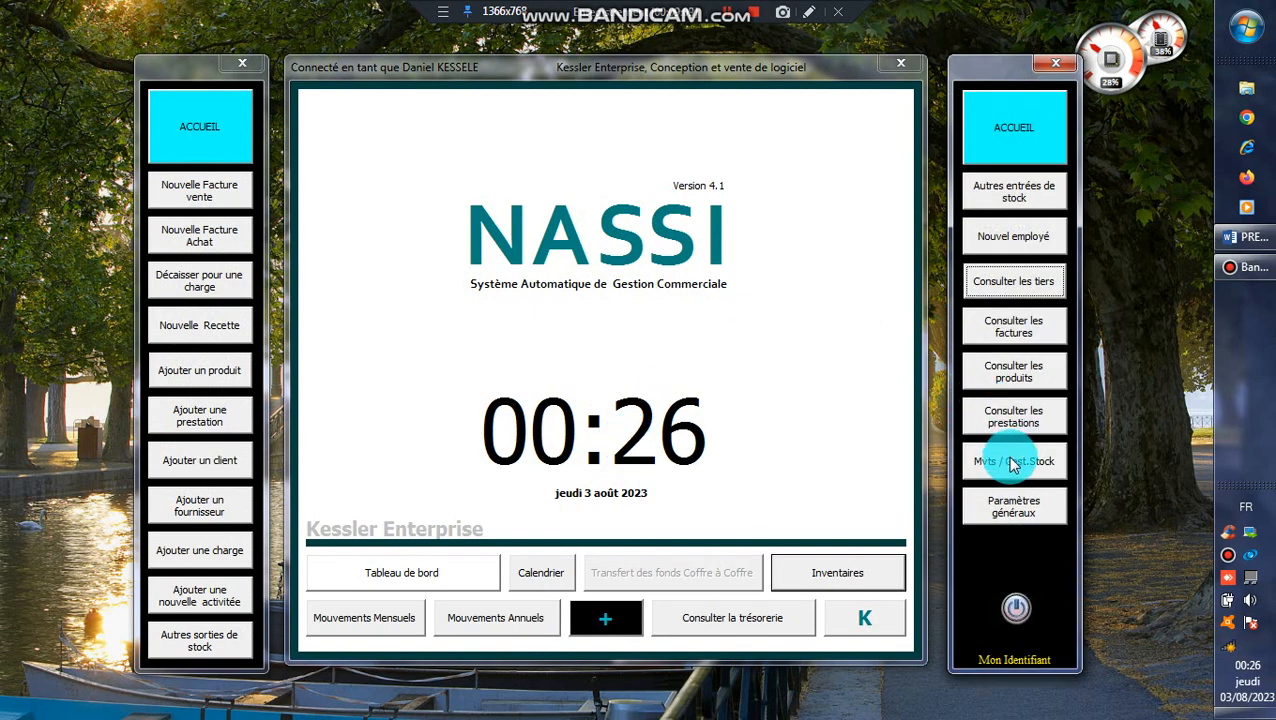
Give the fourth user a new PIN and the INVITE role, then save and confirm with Oui.
left_click(1005, 505)
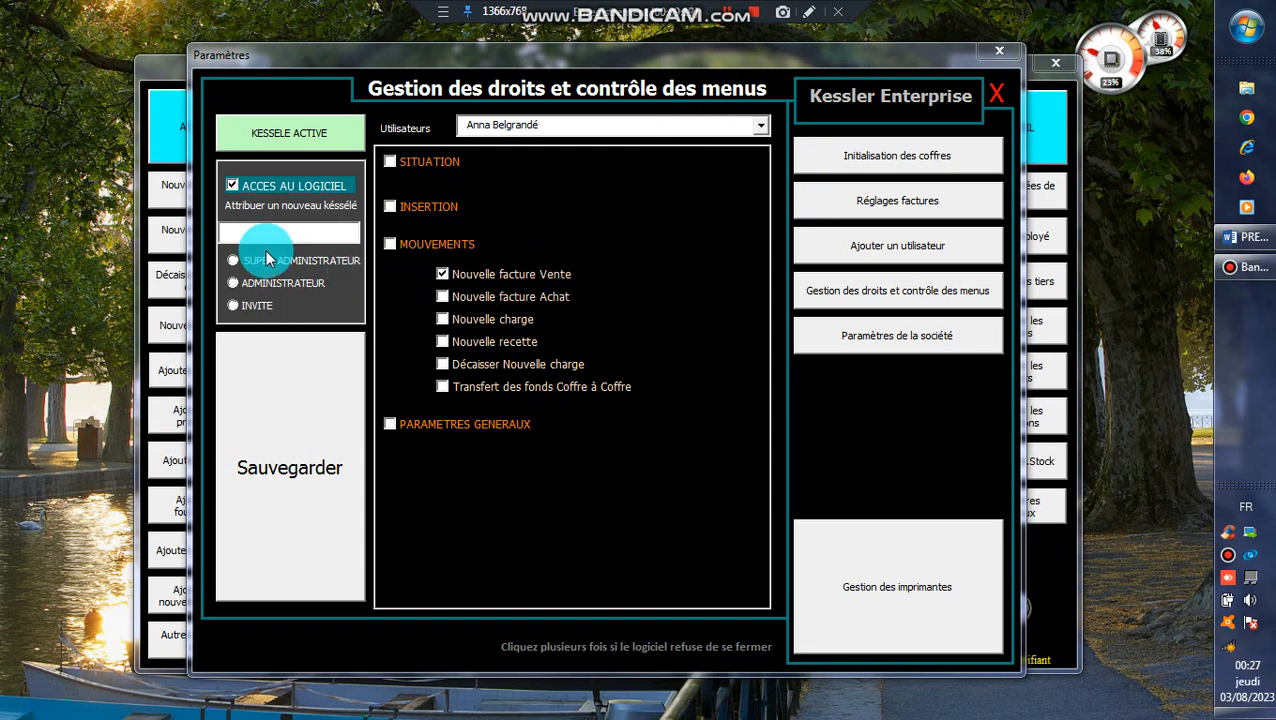
left_click(295, 226)
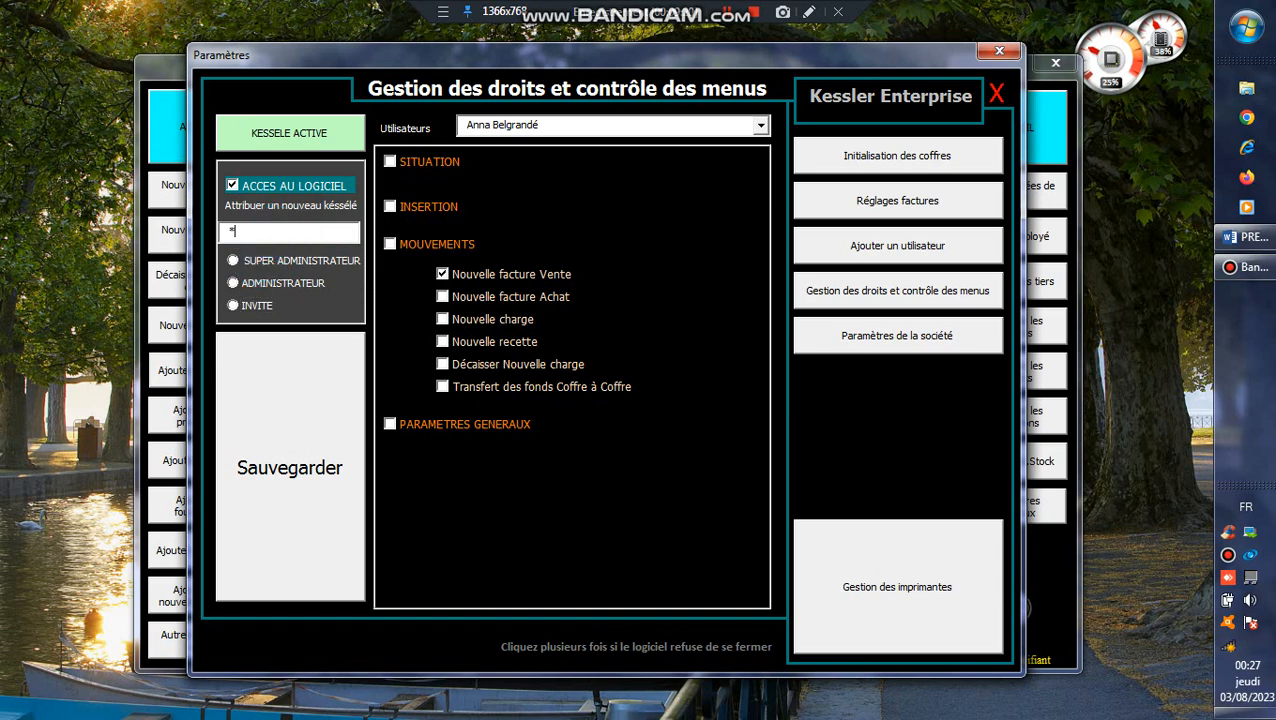
type("****")
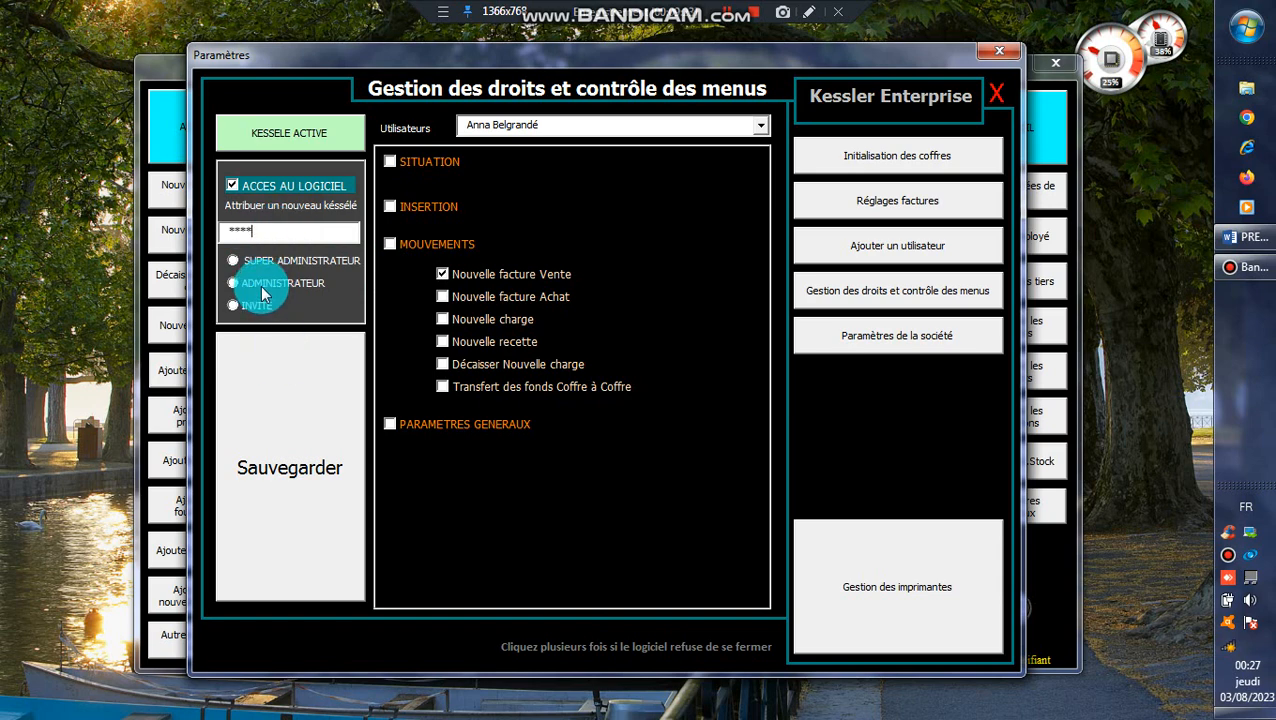
left_click(263, 372)
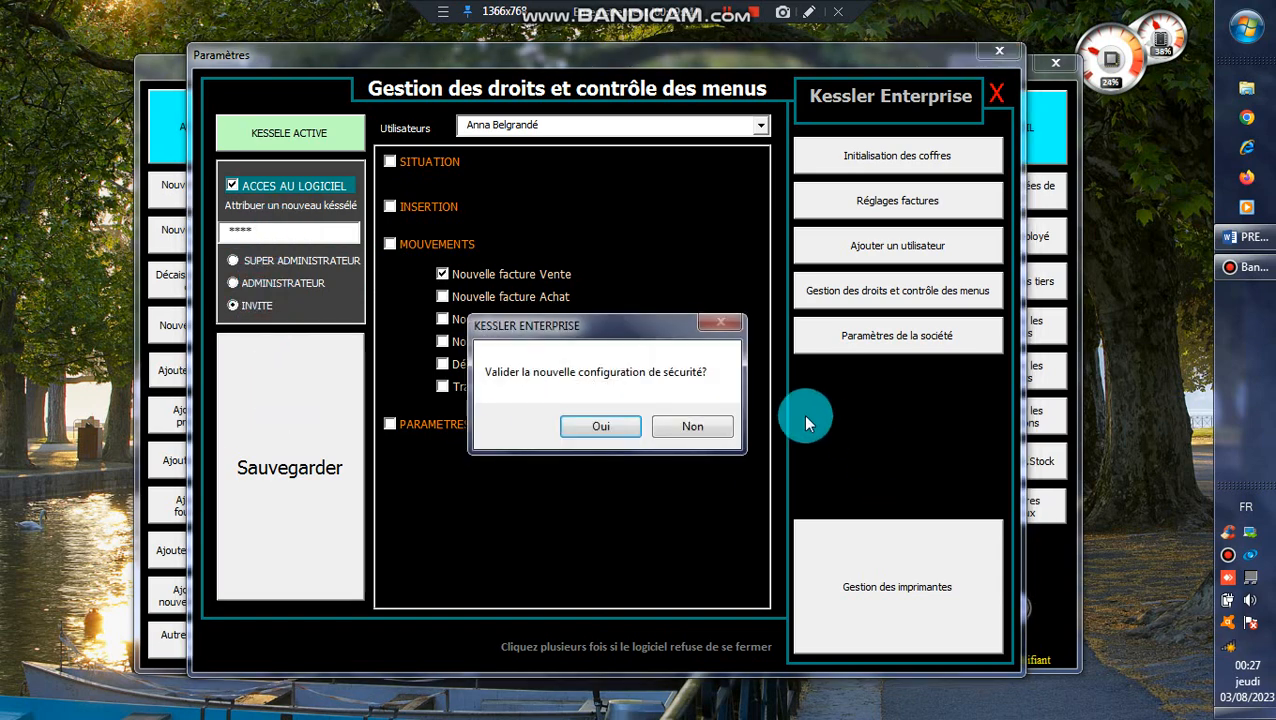
left_click(610, 429)
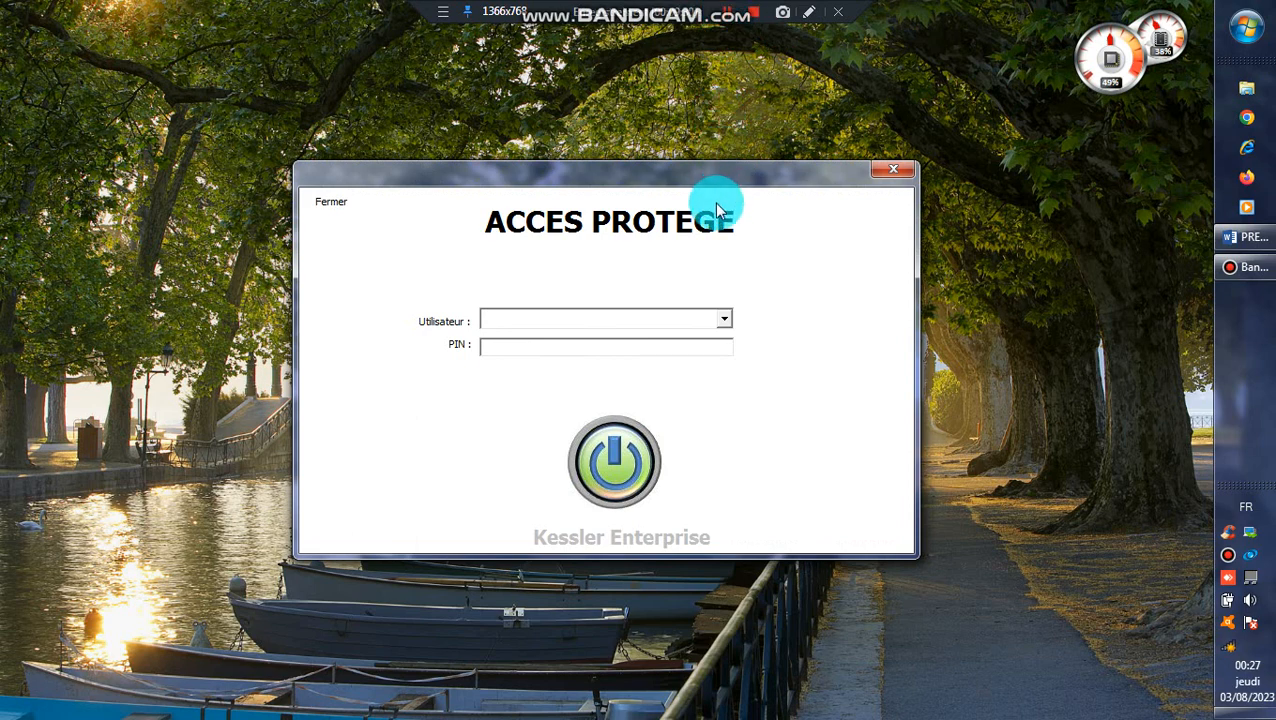
Log in as the fourth user, open and close a Nouvelle Facture vente, then end the session.
left_click(604, 348)
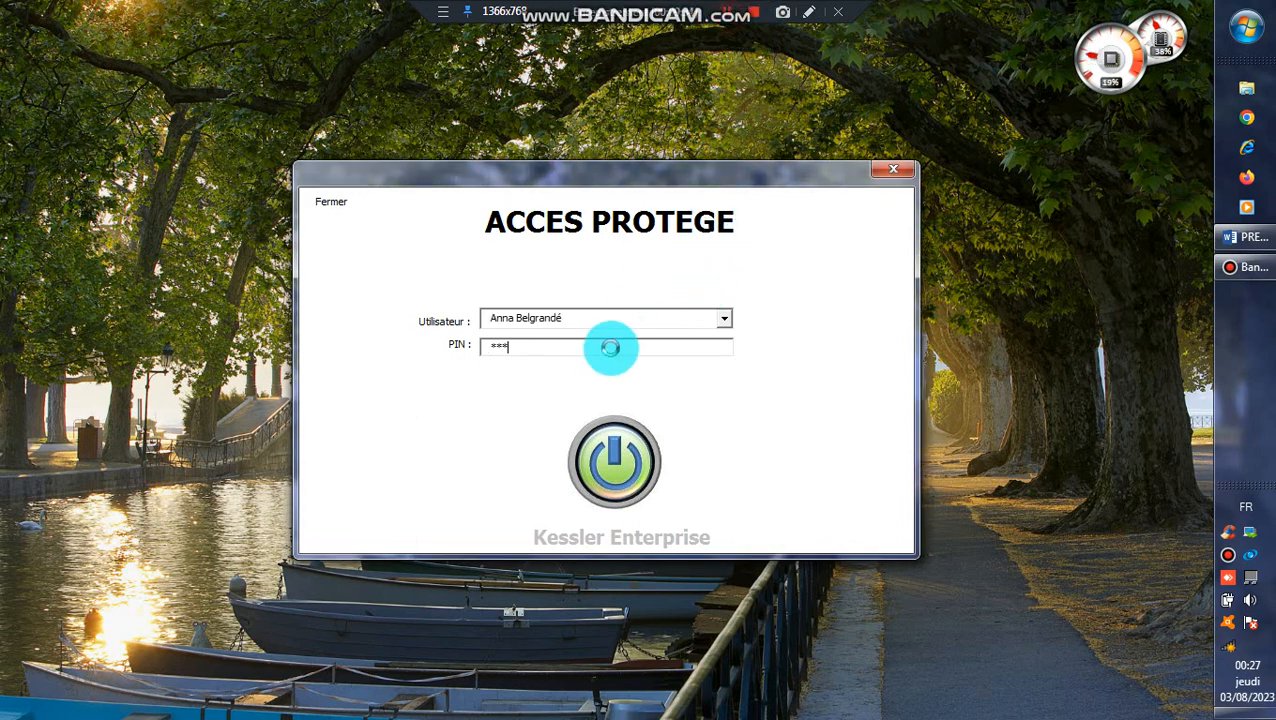
left_click(626, 480)
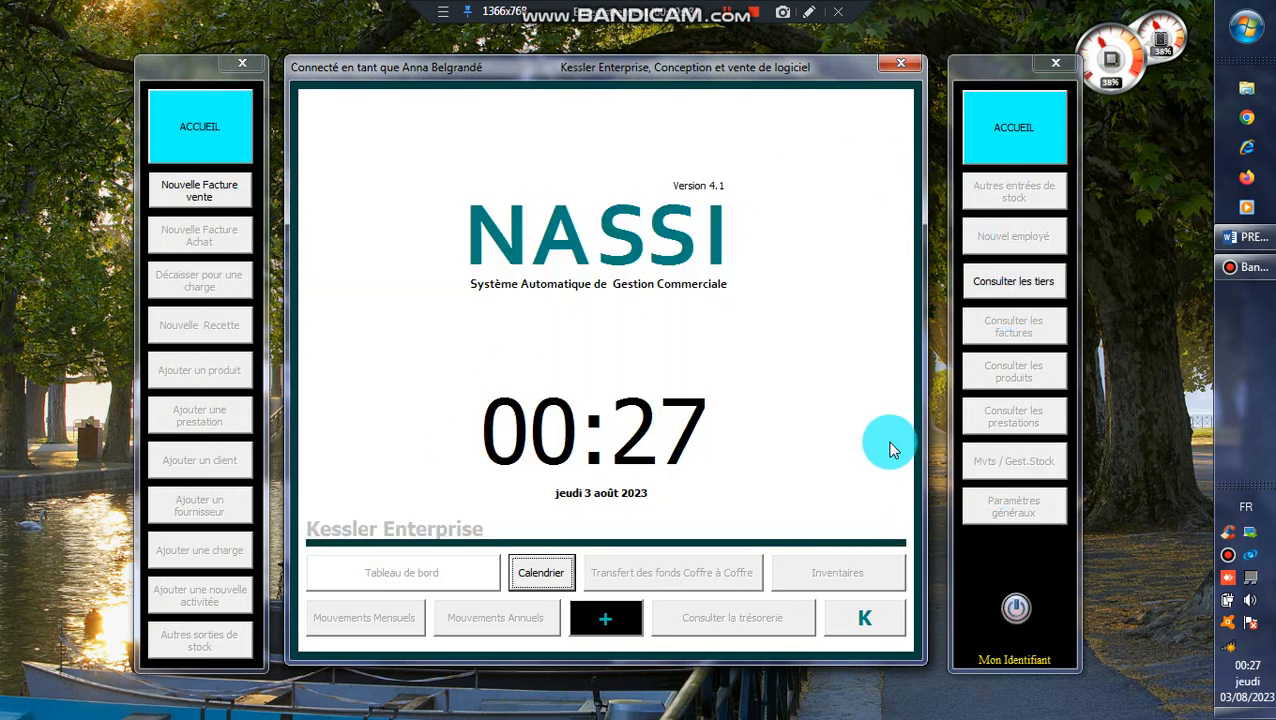
left_click(185, 192)
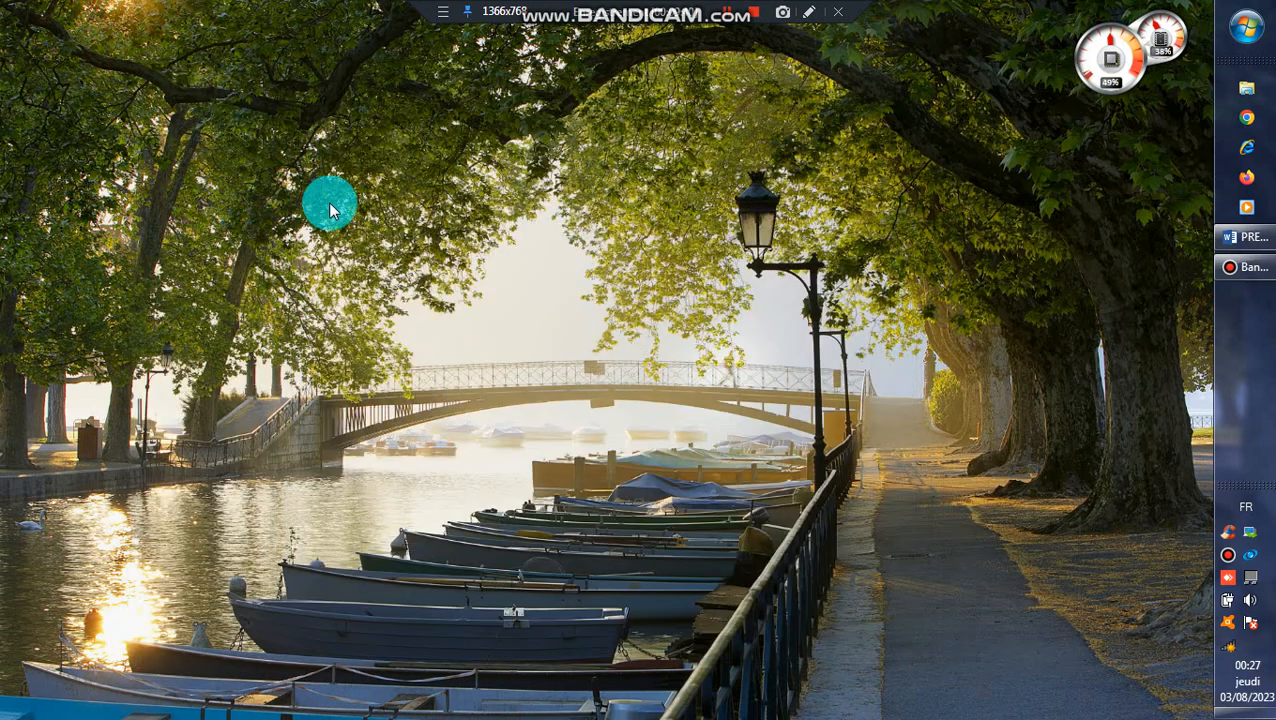
left_click(212, 632)
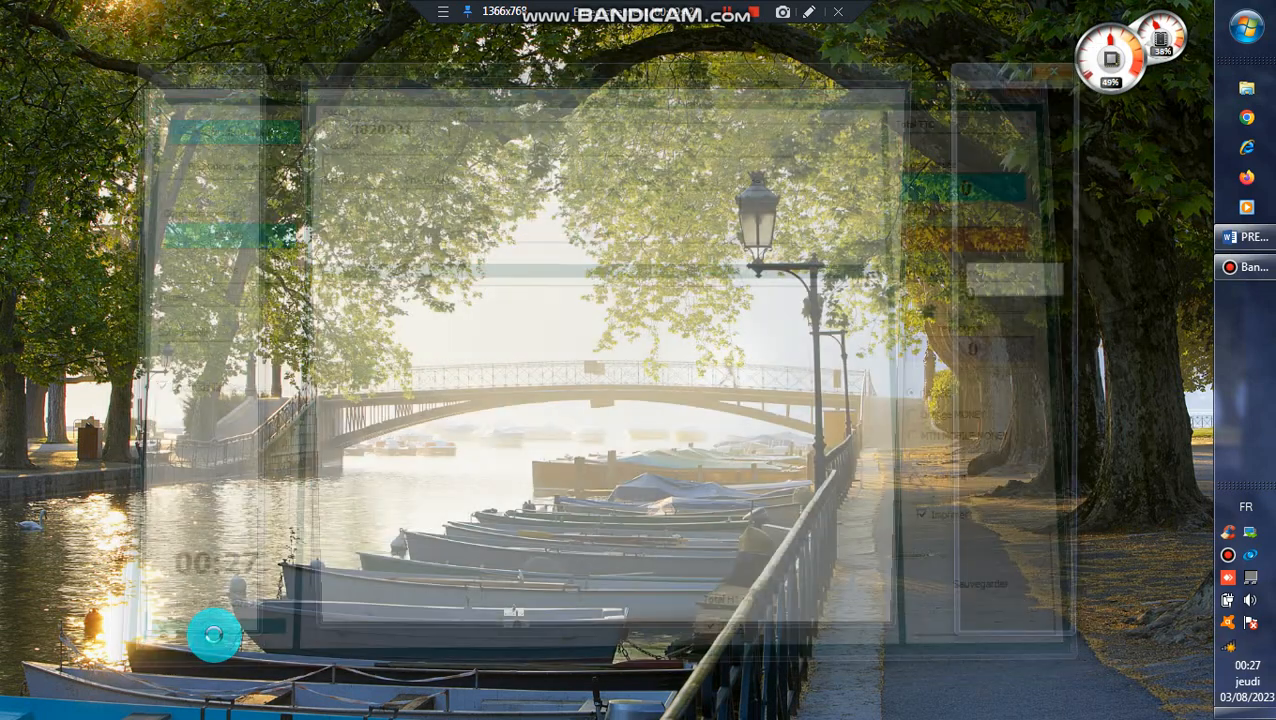
left_click(730, 18)
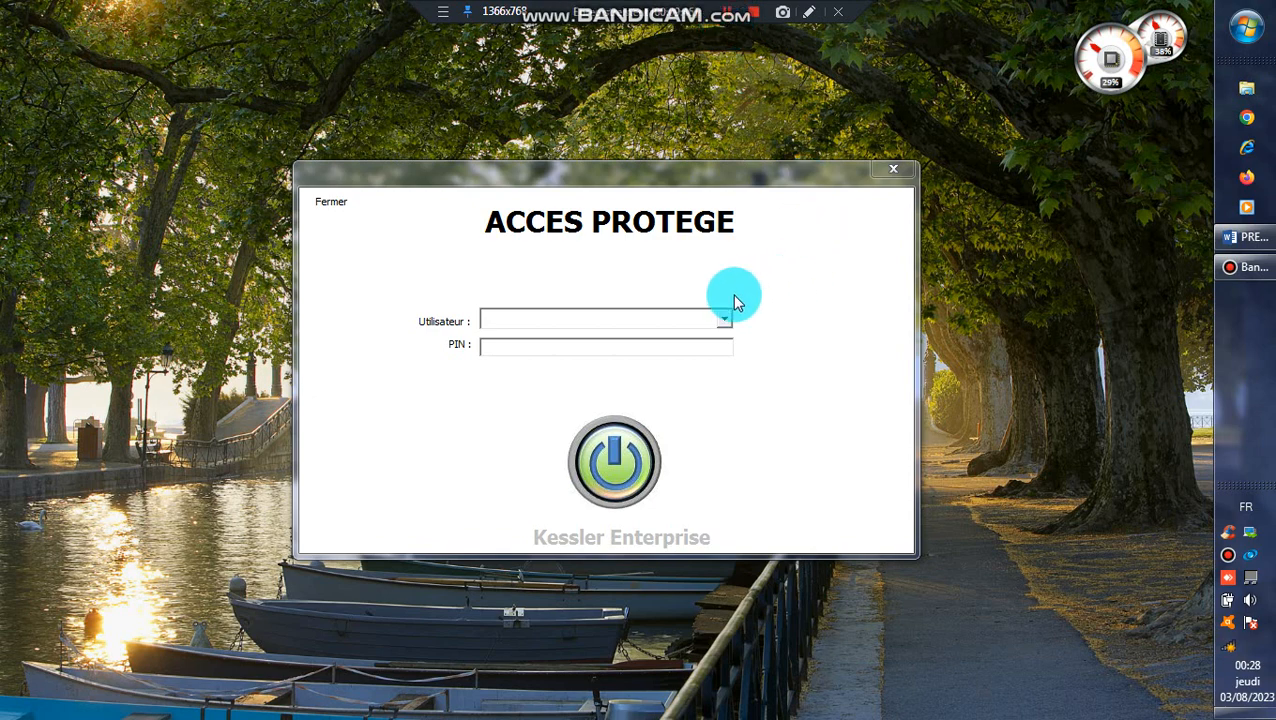
Log in as the fifth user with the PIN.
left_click(720, 316)
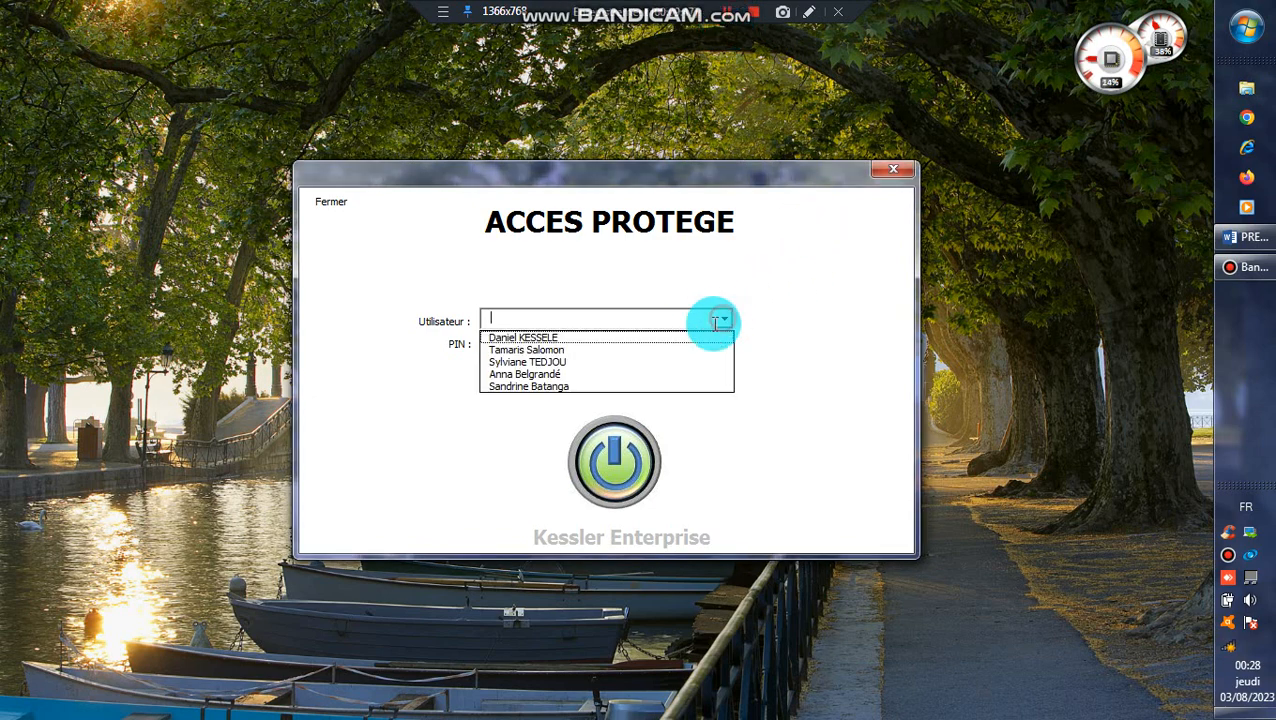
left_click(614, 378)
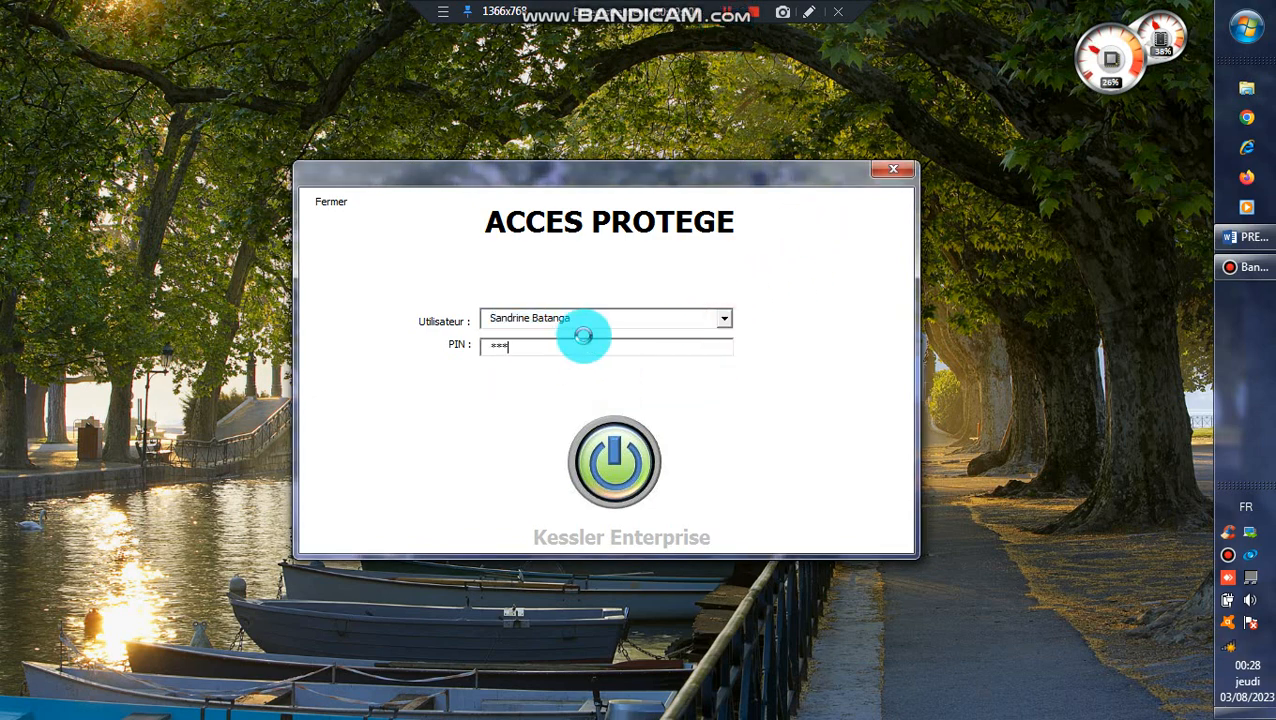
left_click(628, 435)
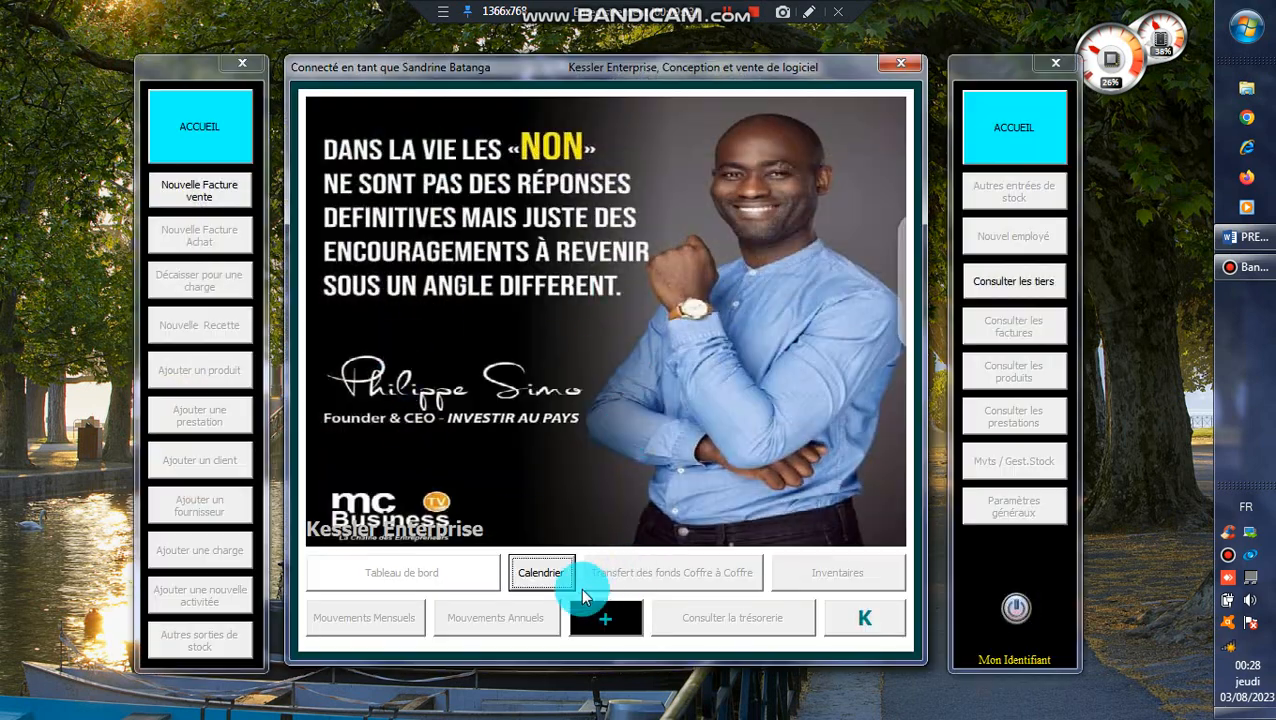